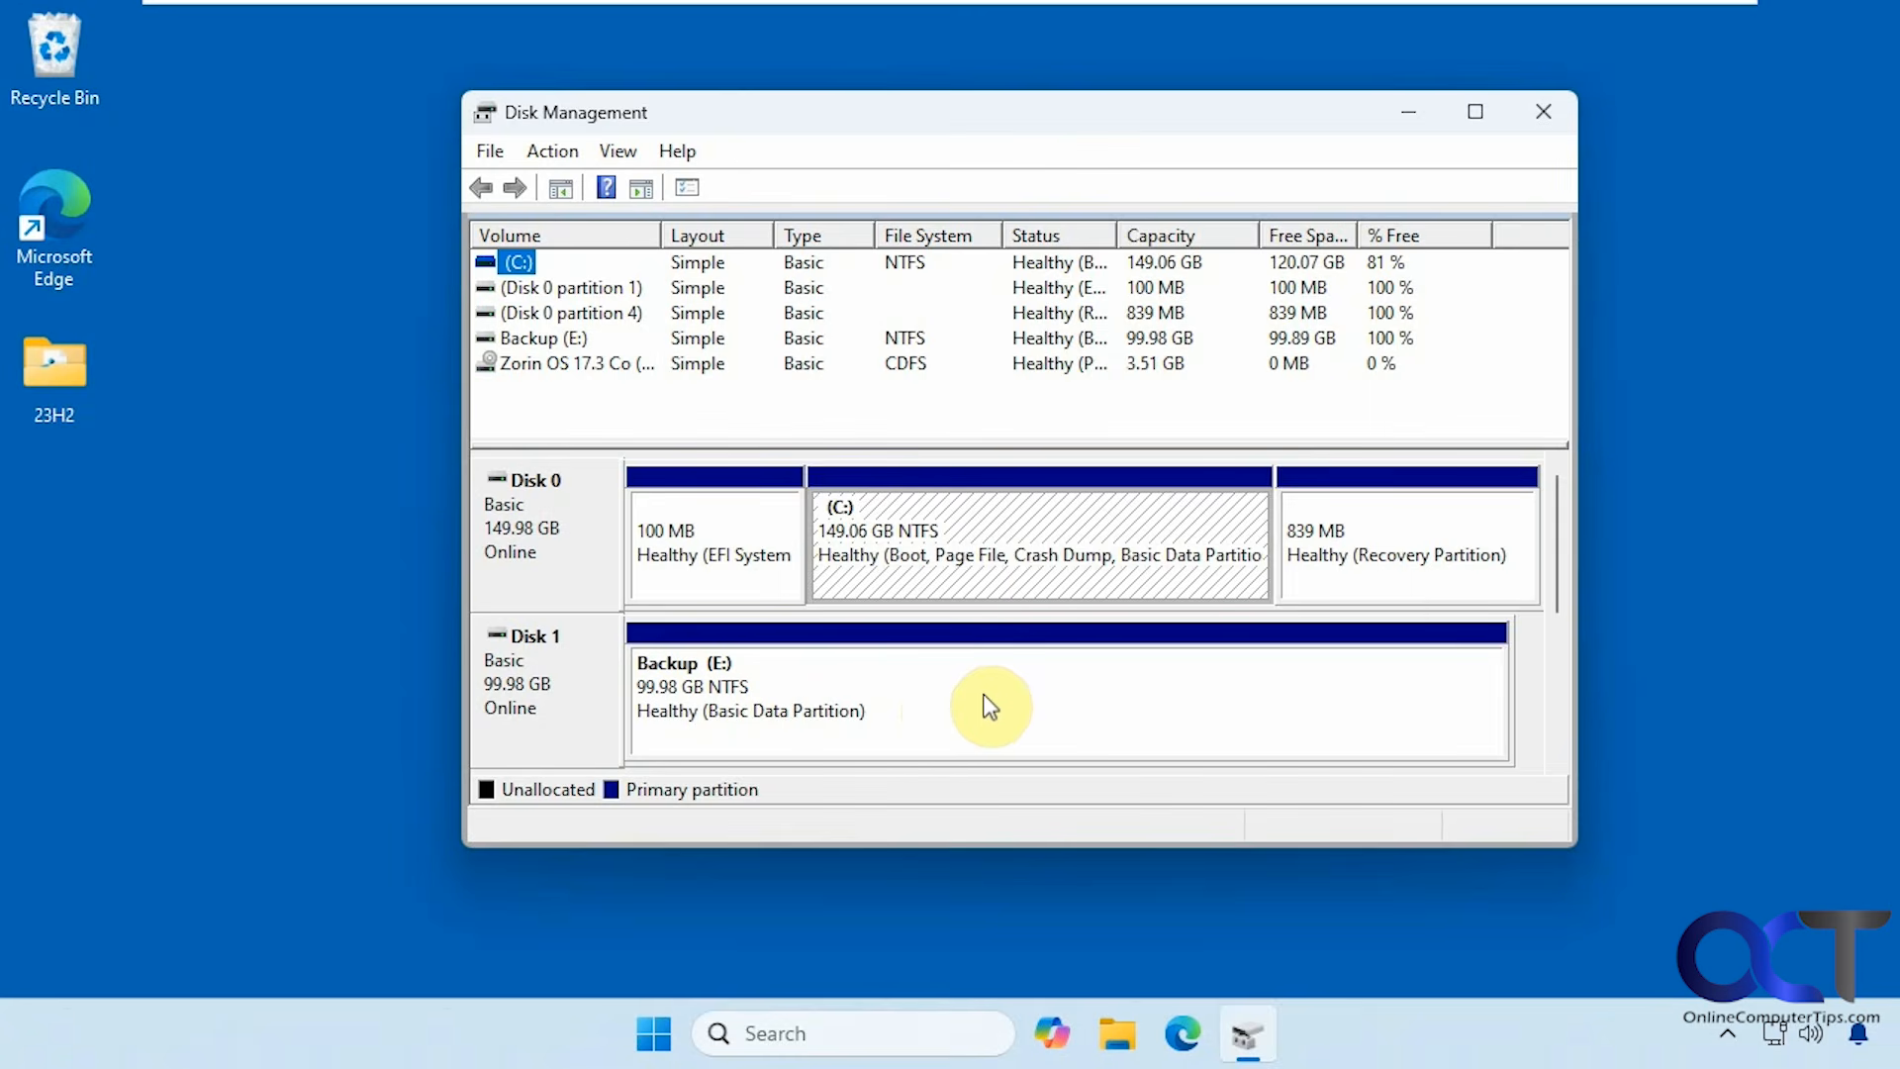
Shrink the C: partition by 50000 MB, leaving 48.83 GB unallocated on Disk 0.
right_click(974, 534)
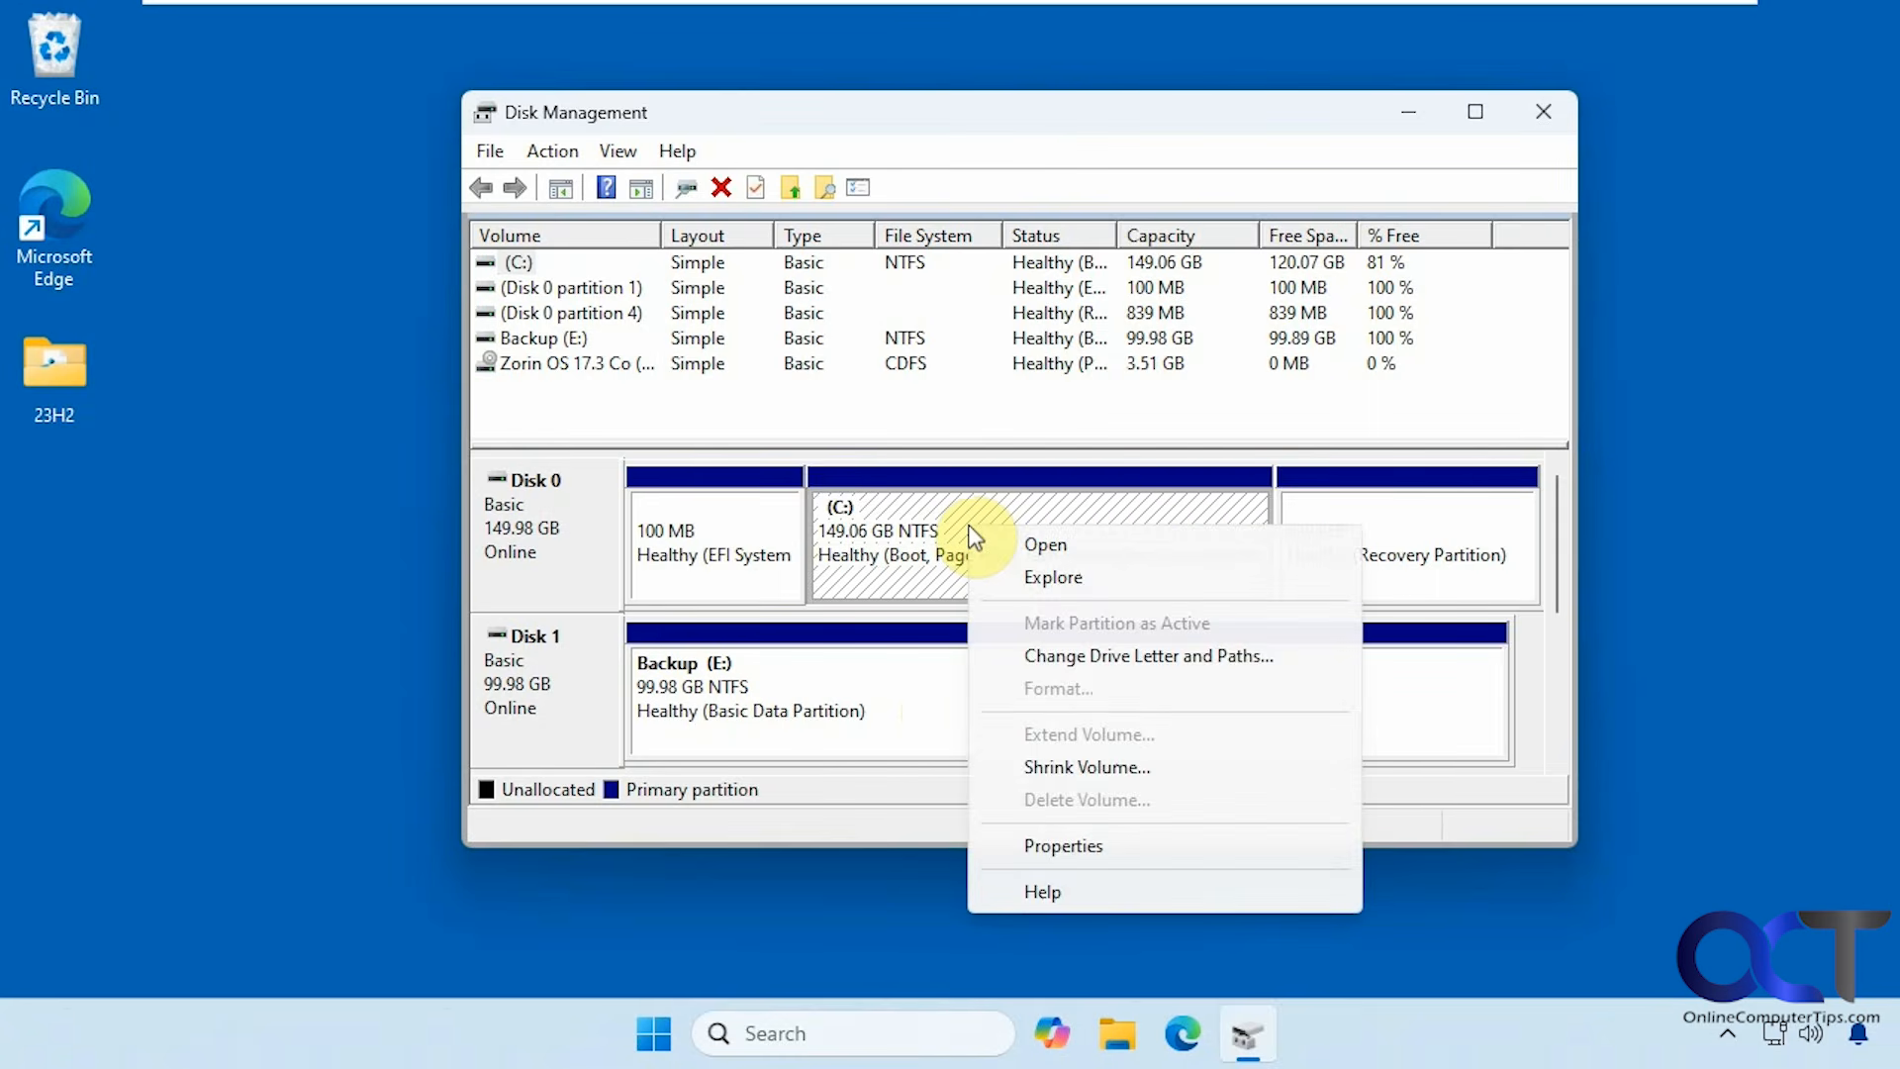
click(1079, 762)
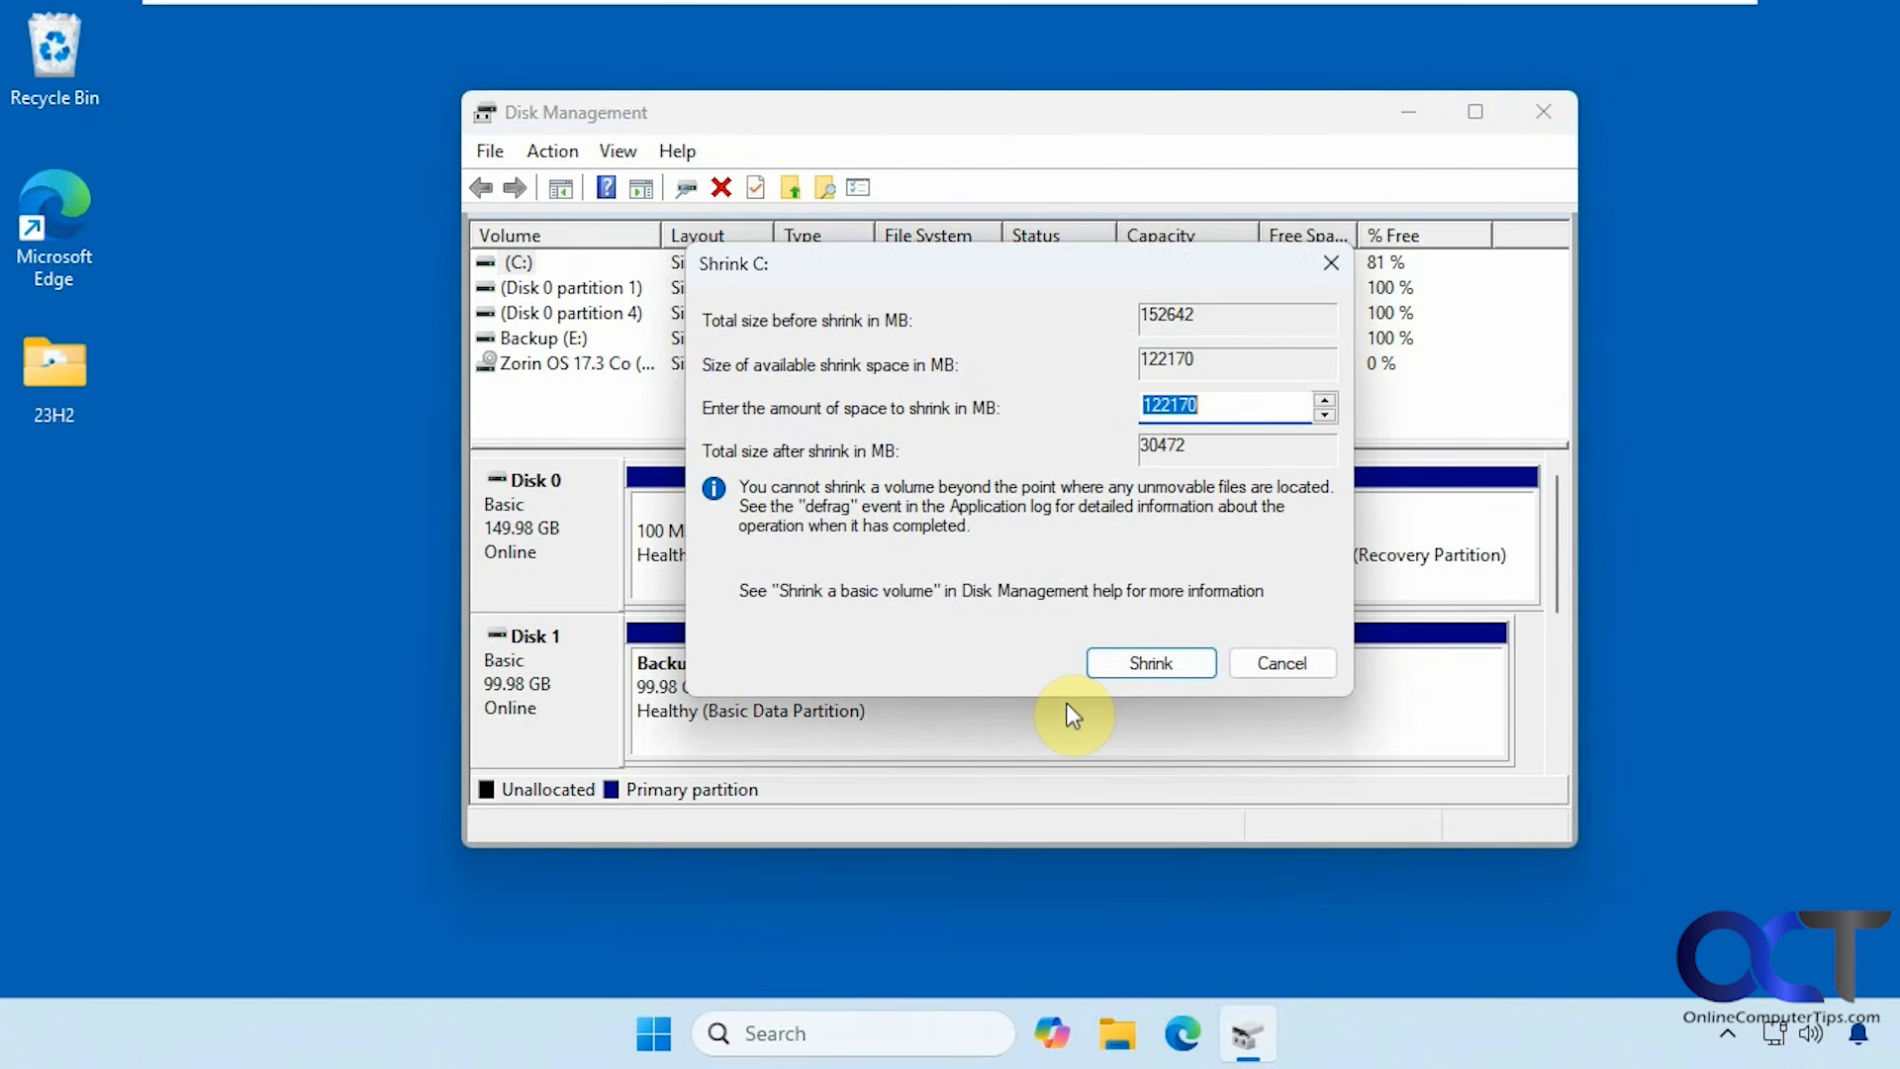
text(50000)
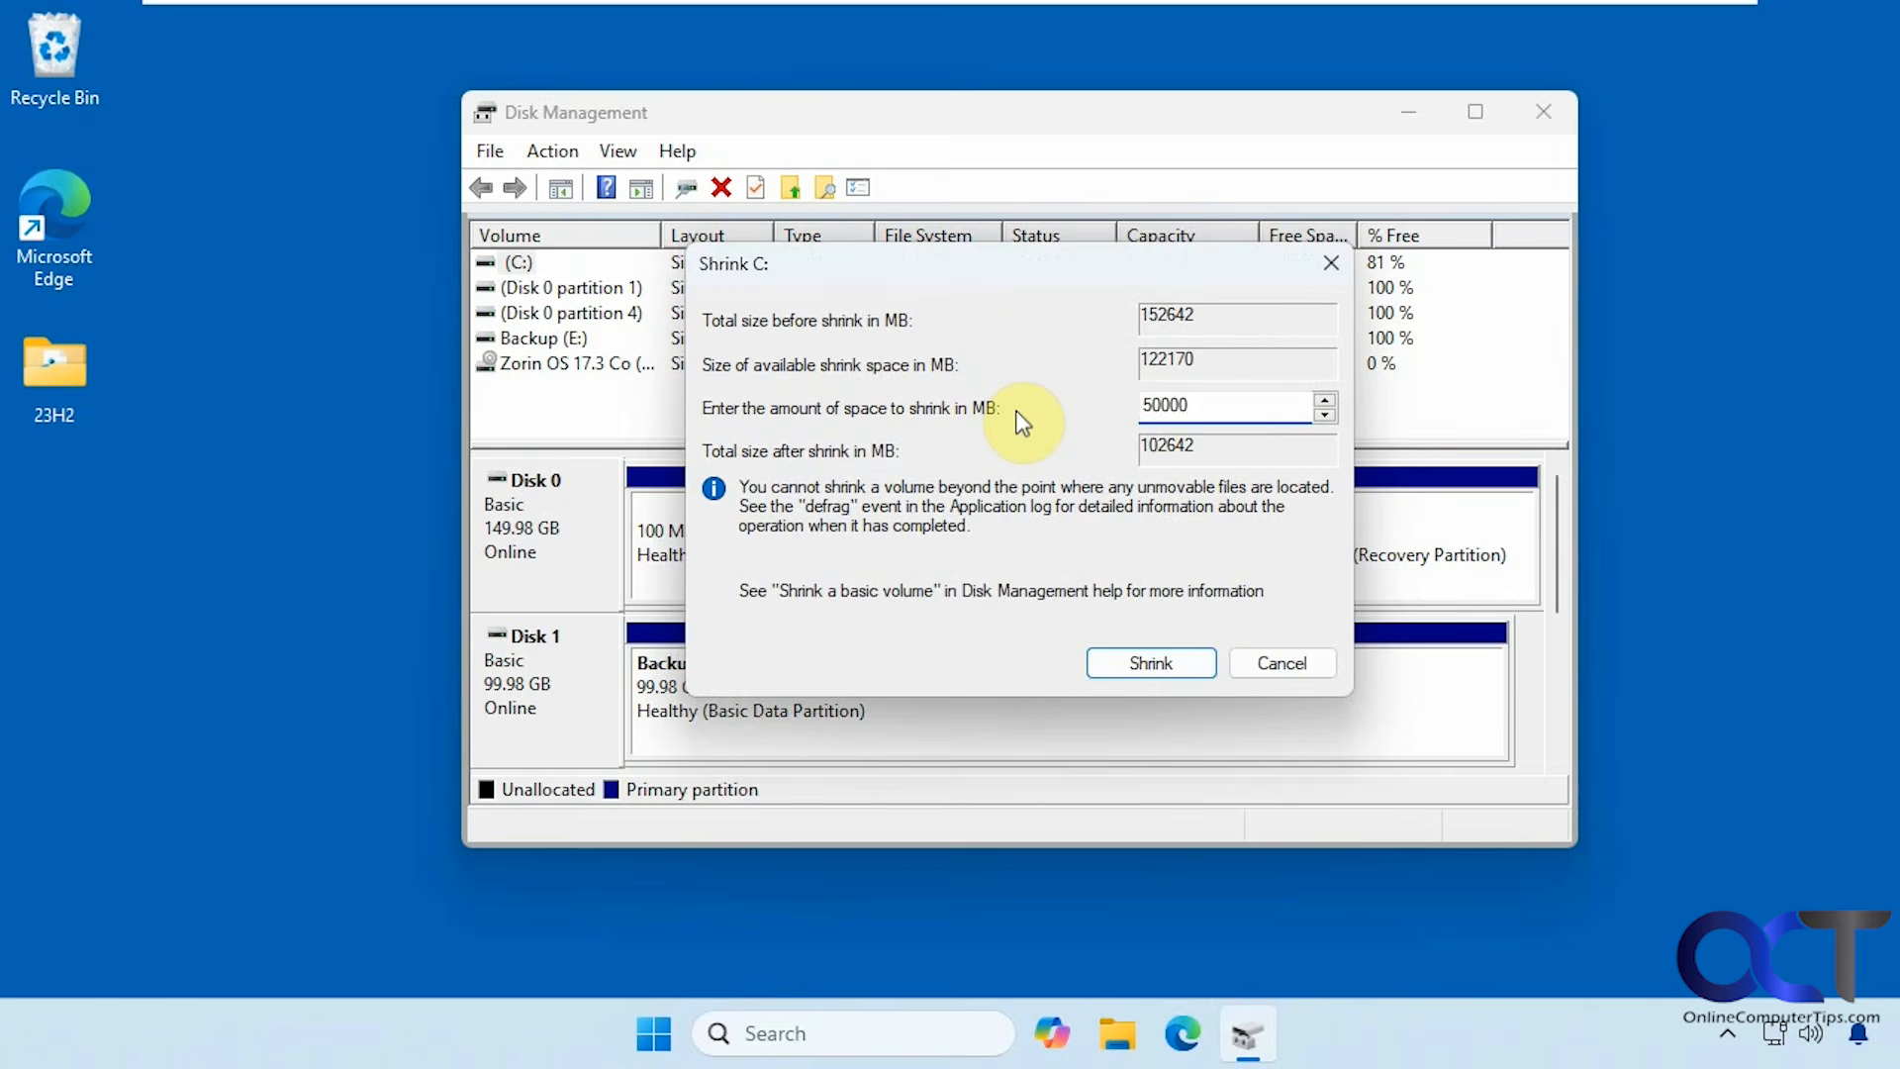
click(1151, 662)
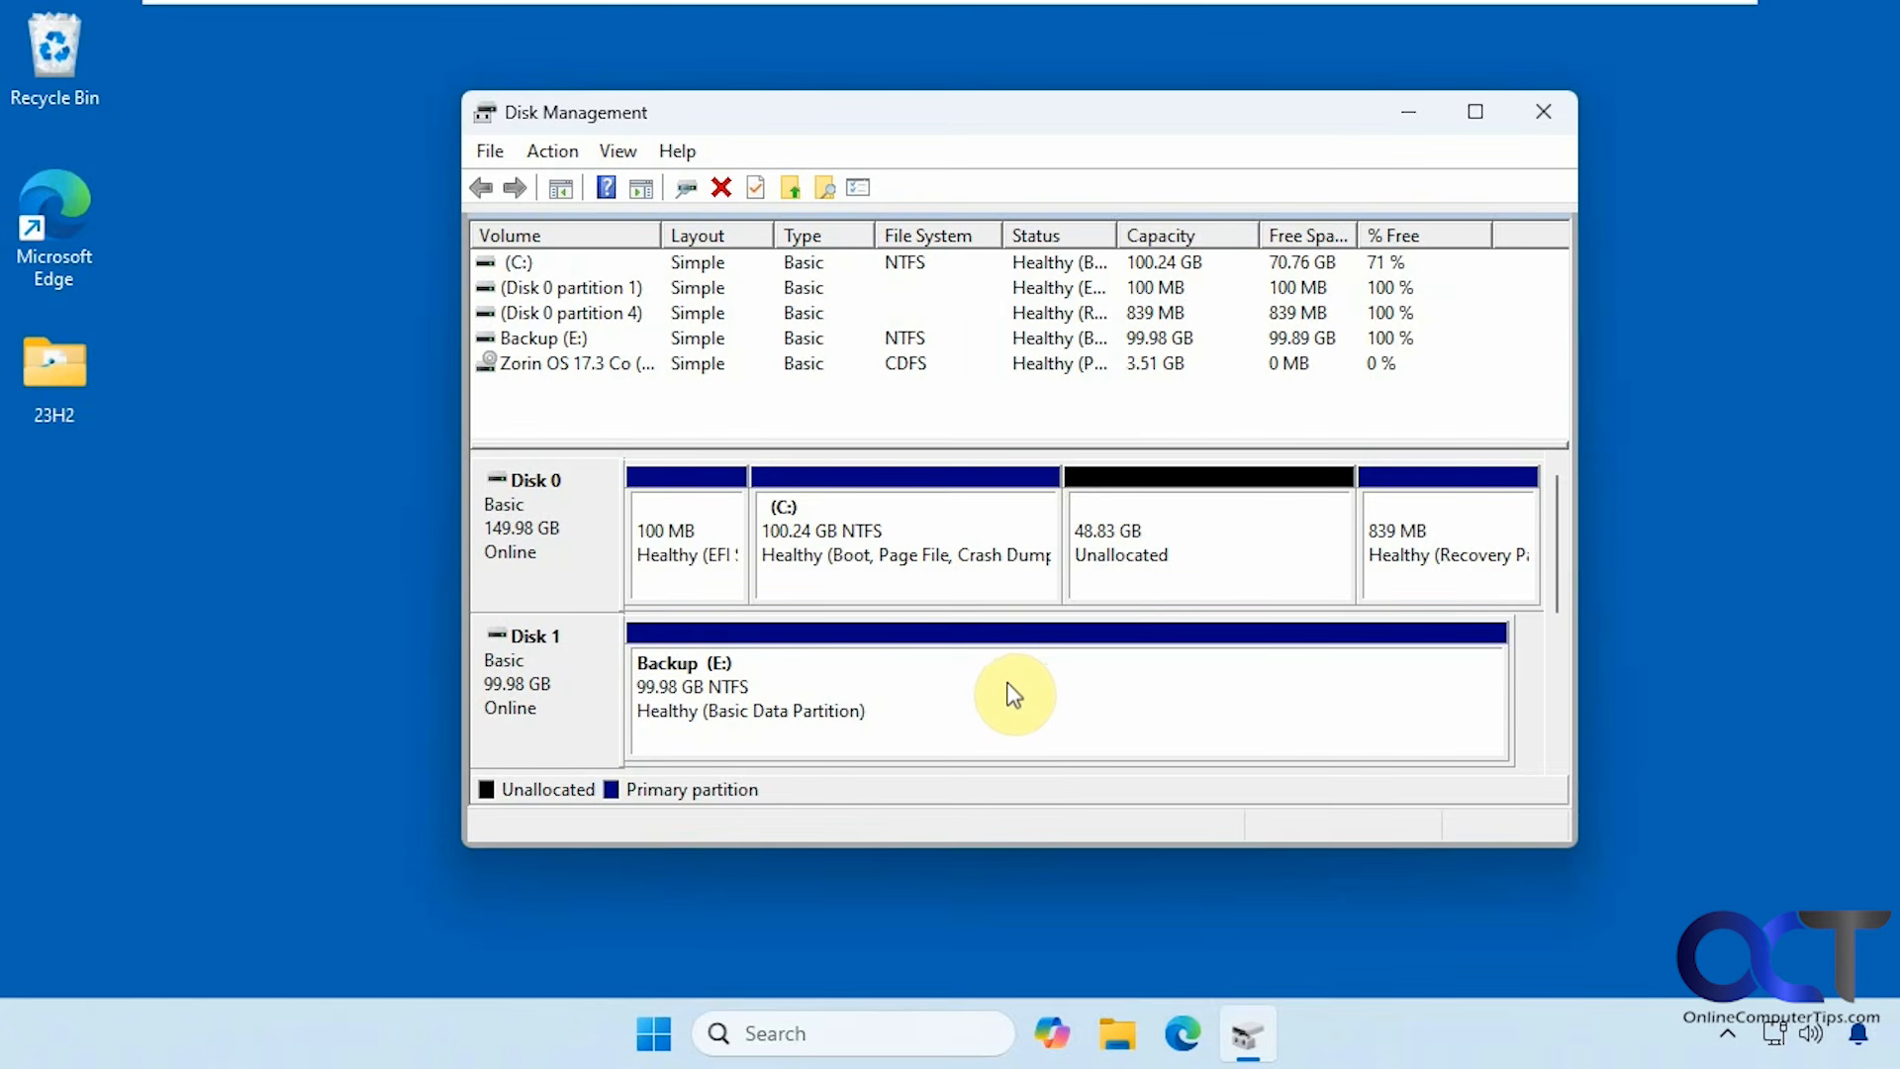
Close Disk Management and shut Windows down from the Start menu's power options.
click(1549, 112)
click(685, 1037)
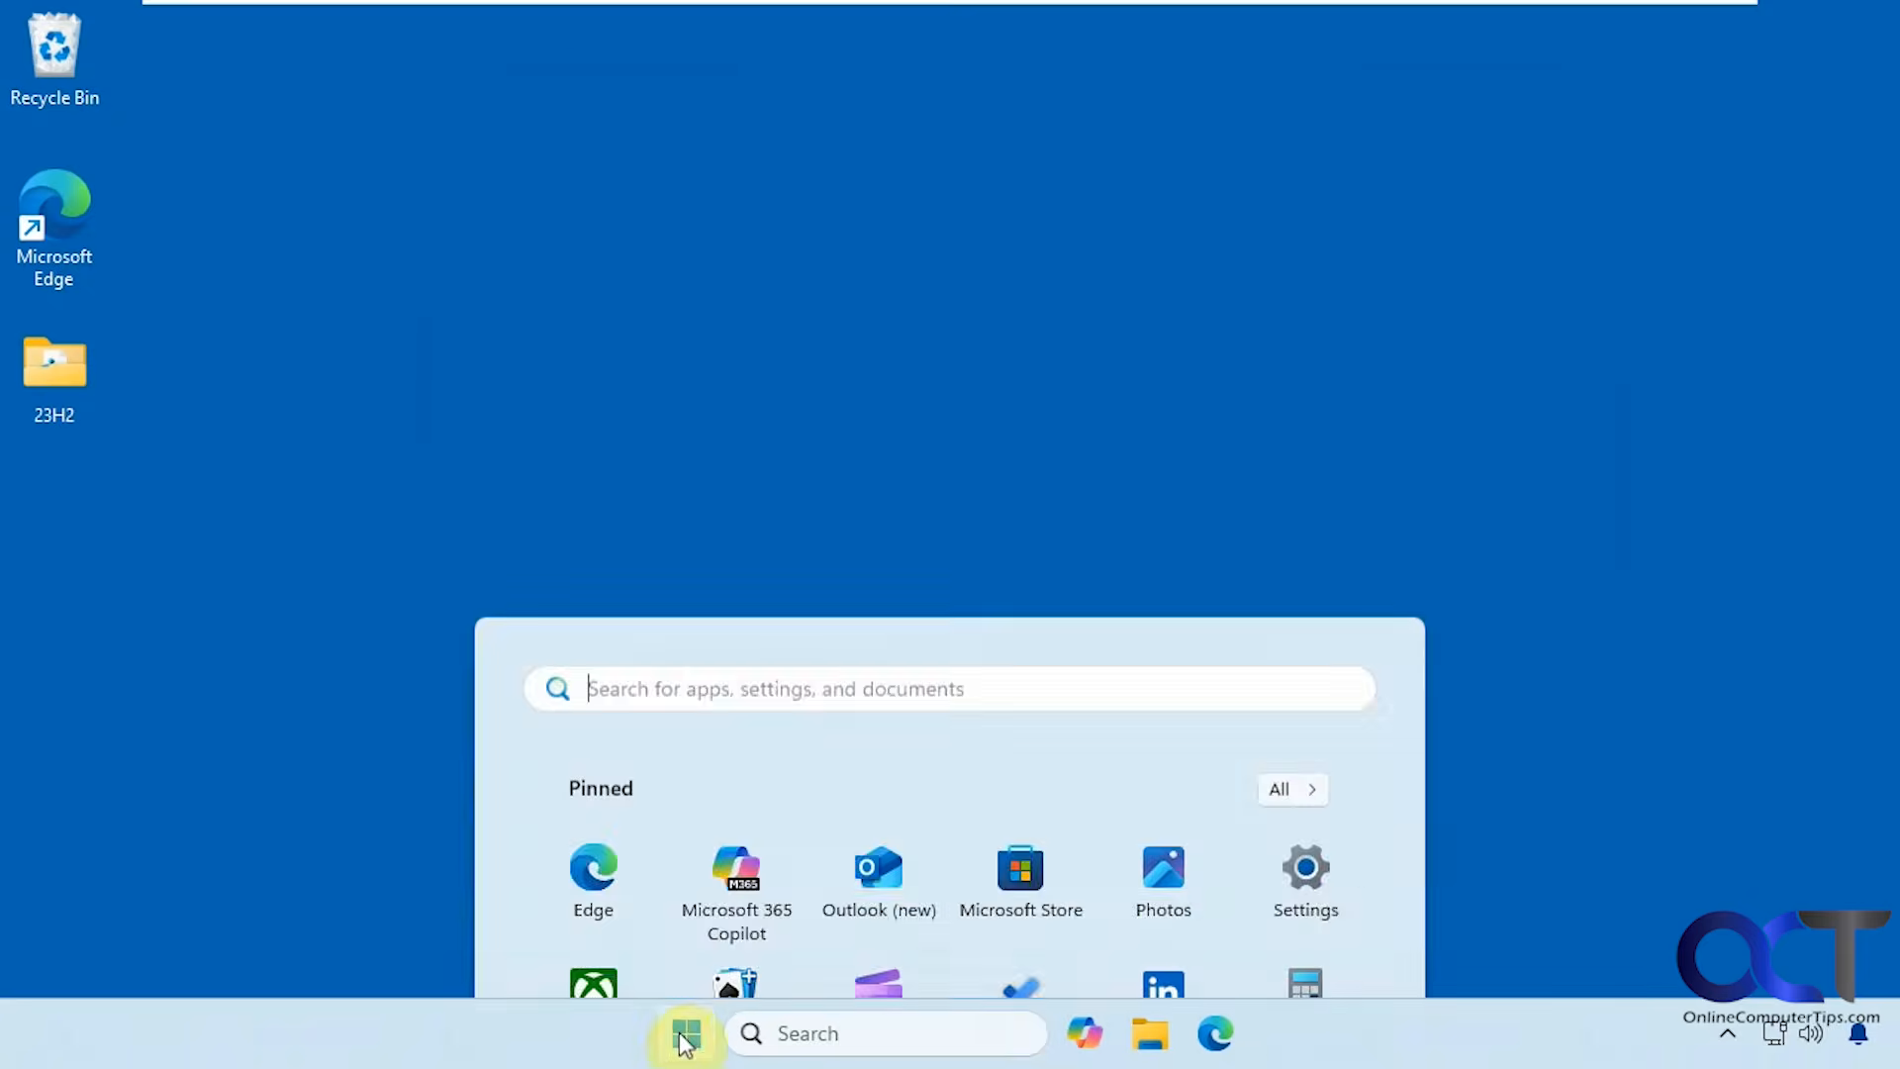
click(1317, 930)
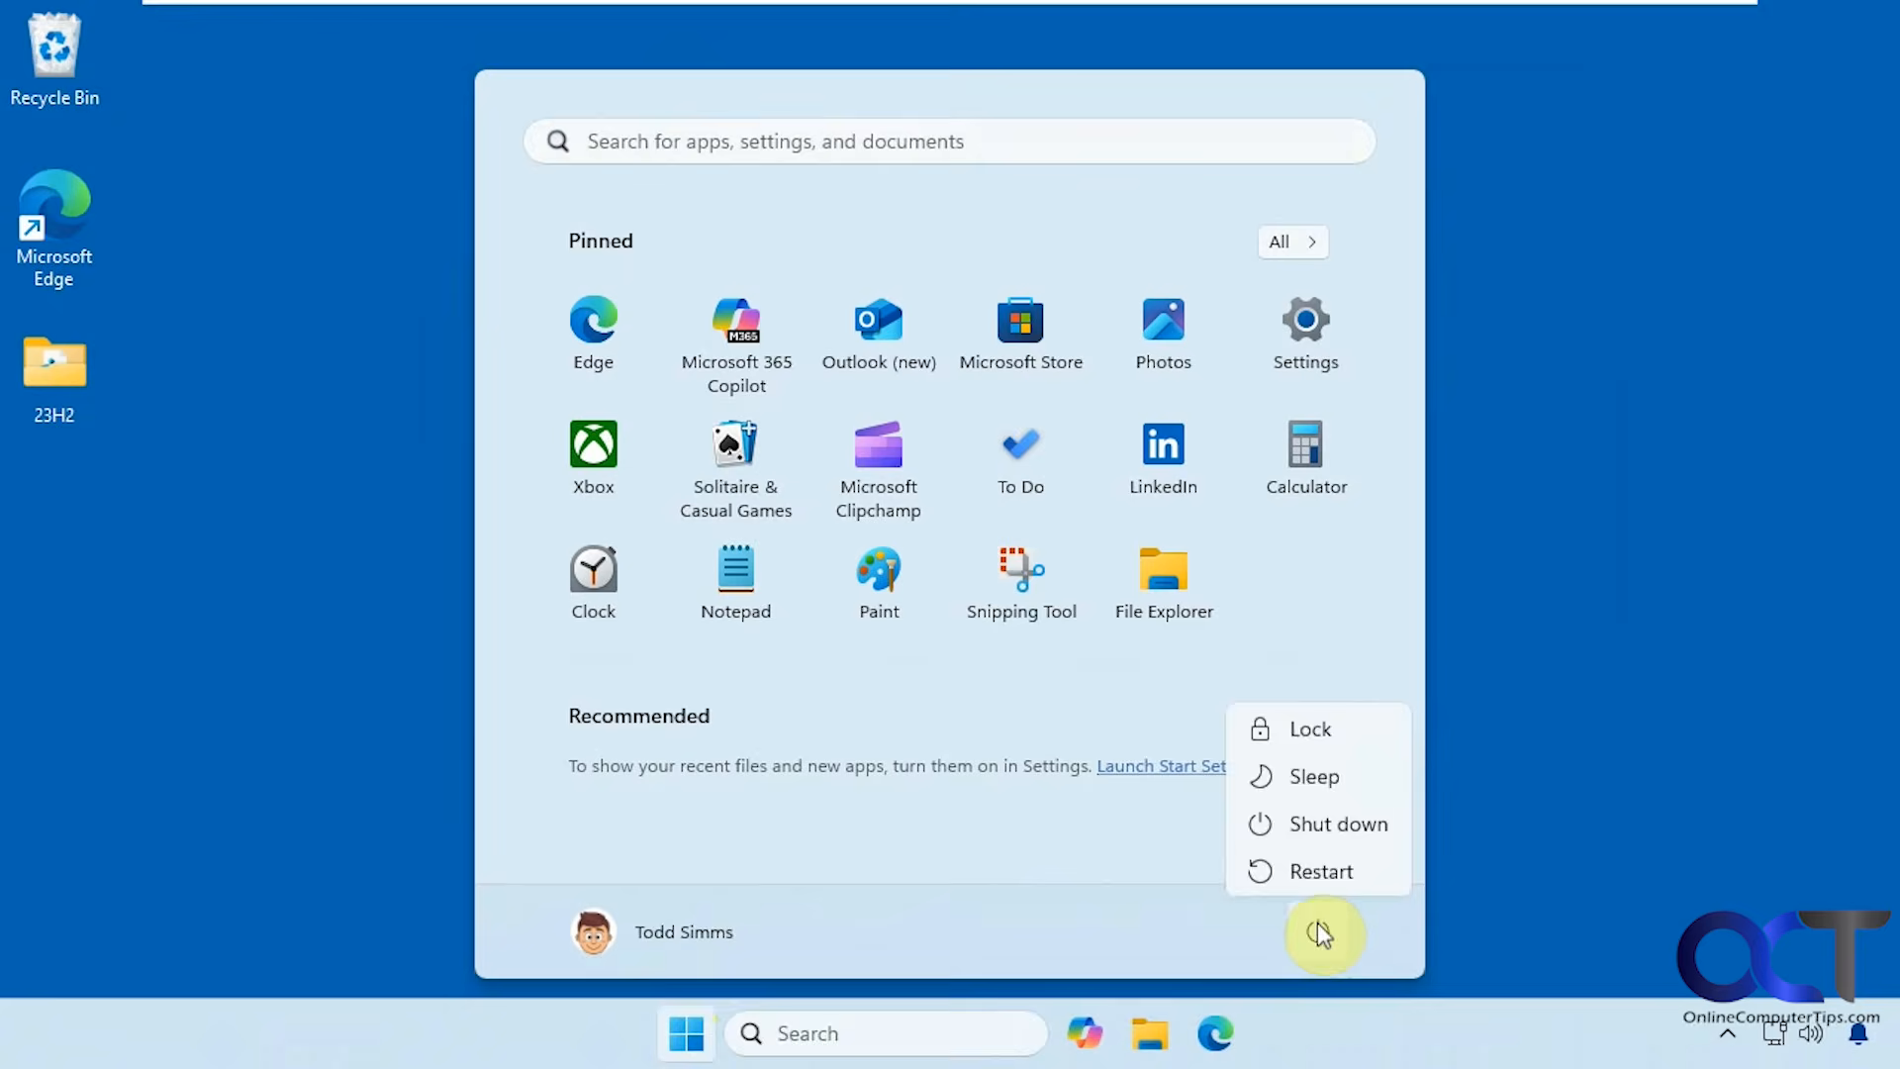
click(1329, 832)
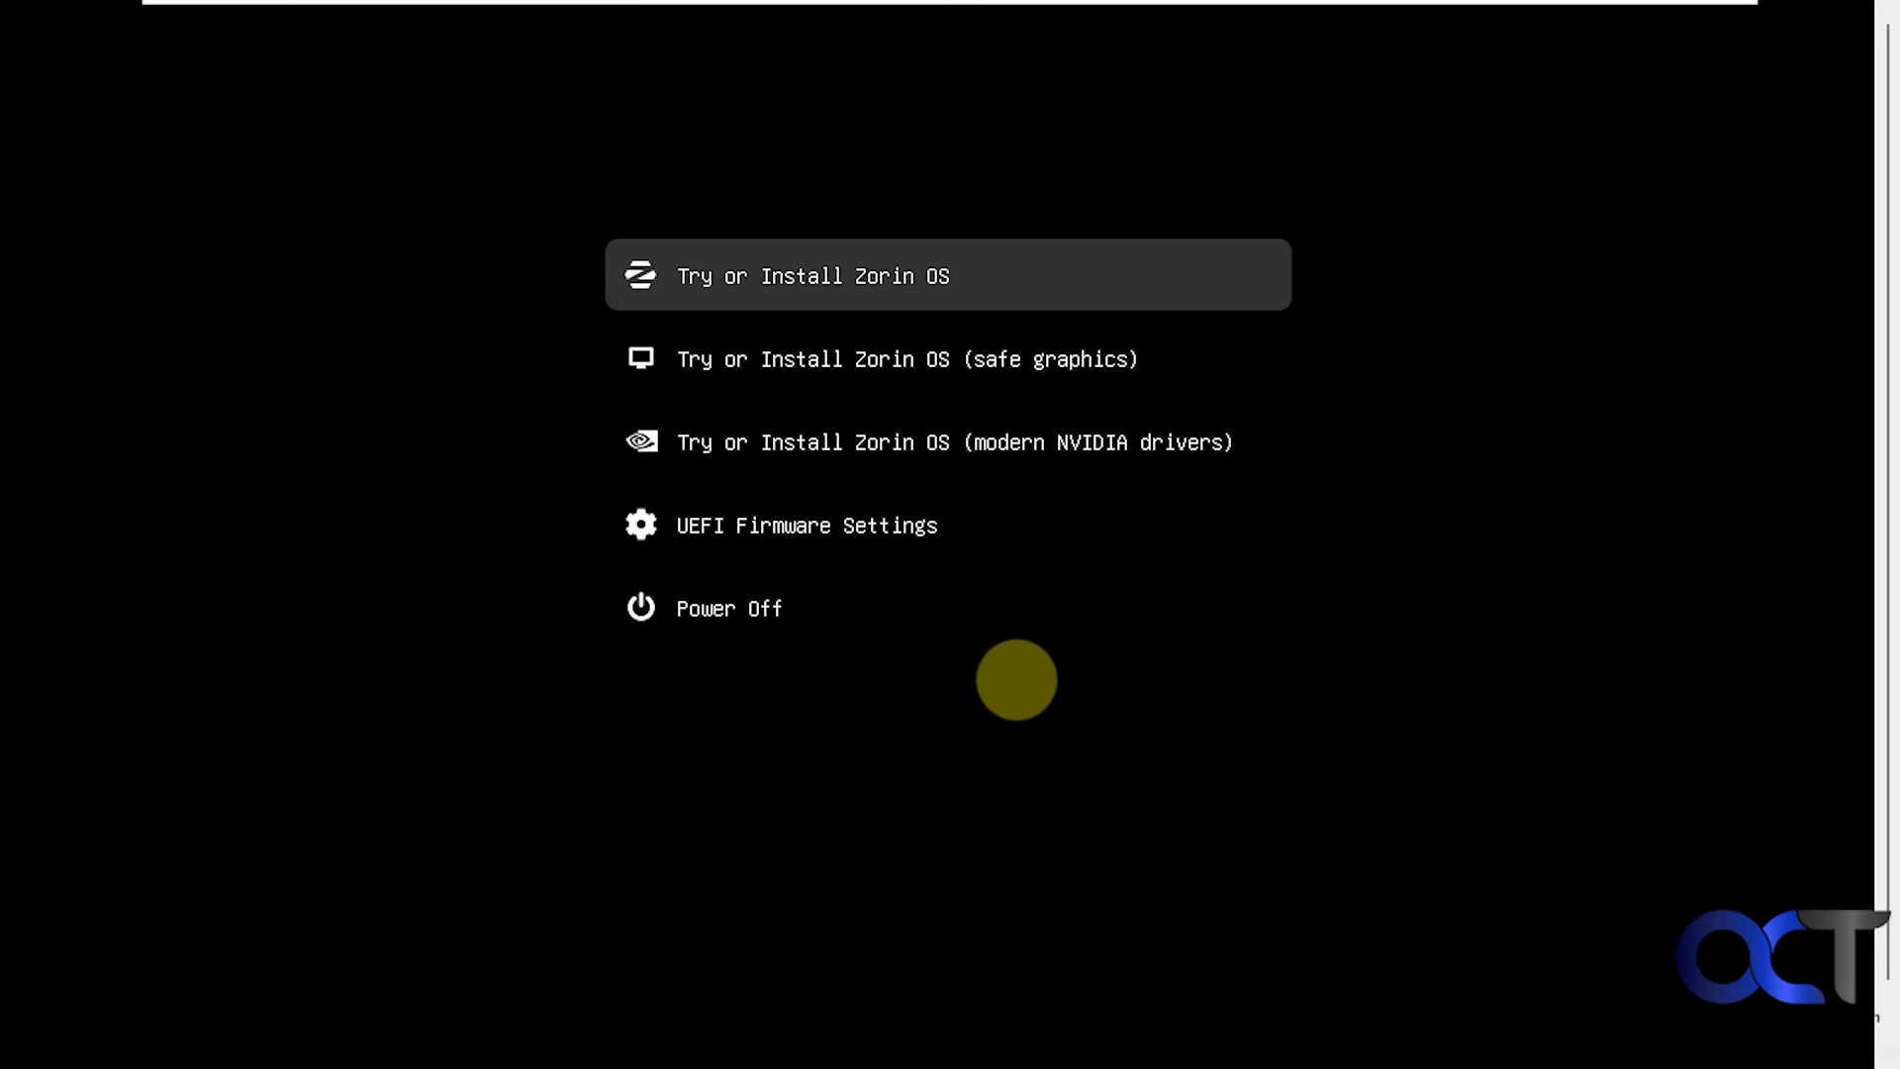
Review the safe graphics, NVIDIA and UEFI entries, then boot Try or Install Zorin OS.
key(Down)
key(Down)
key(Down)
key(Down)
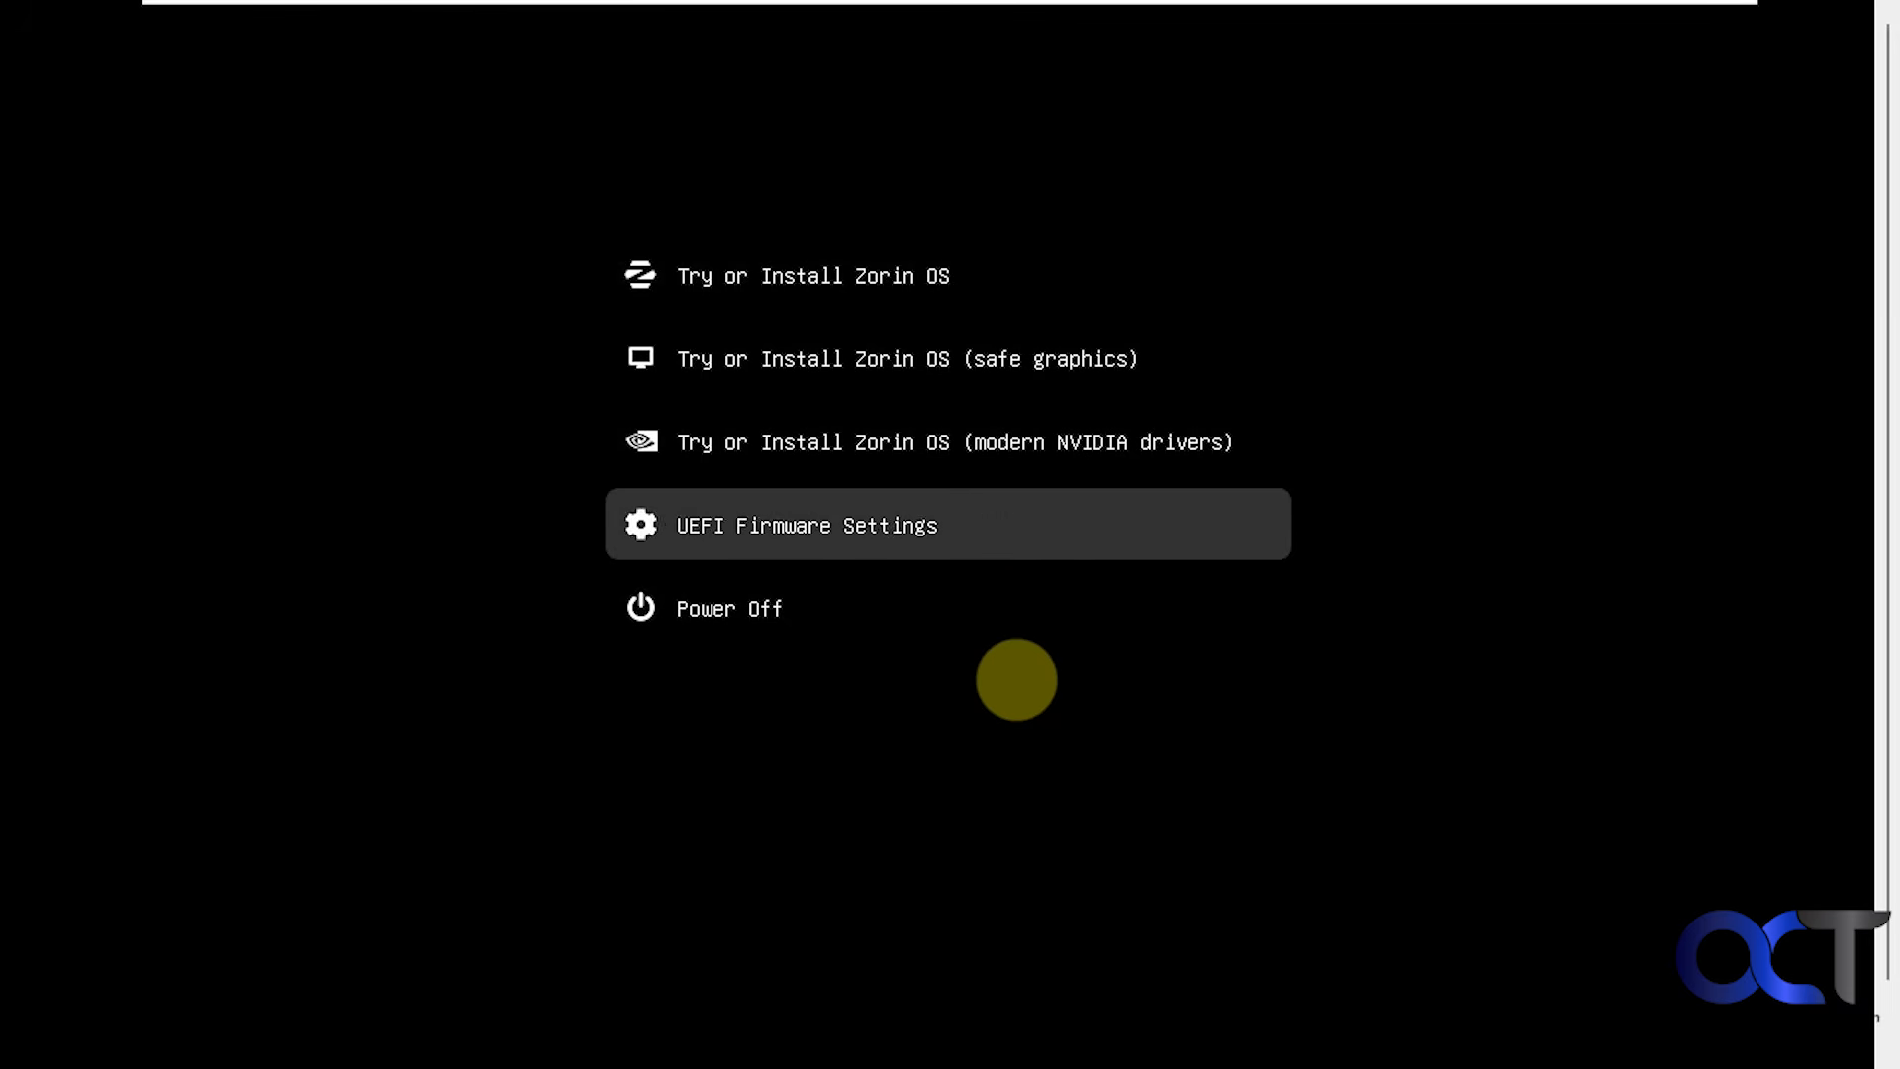
key(Up)
key(Up)
key(Up)
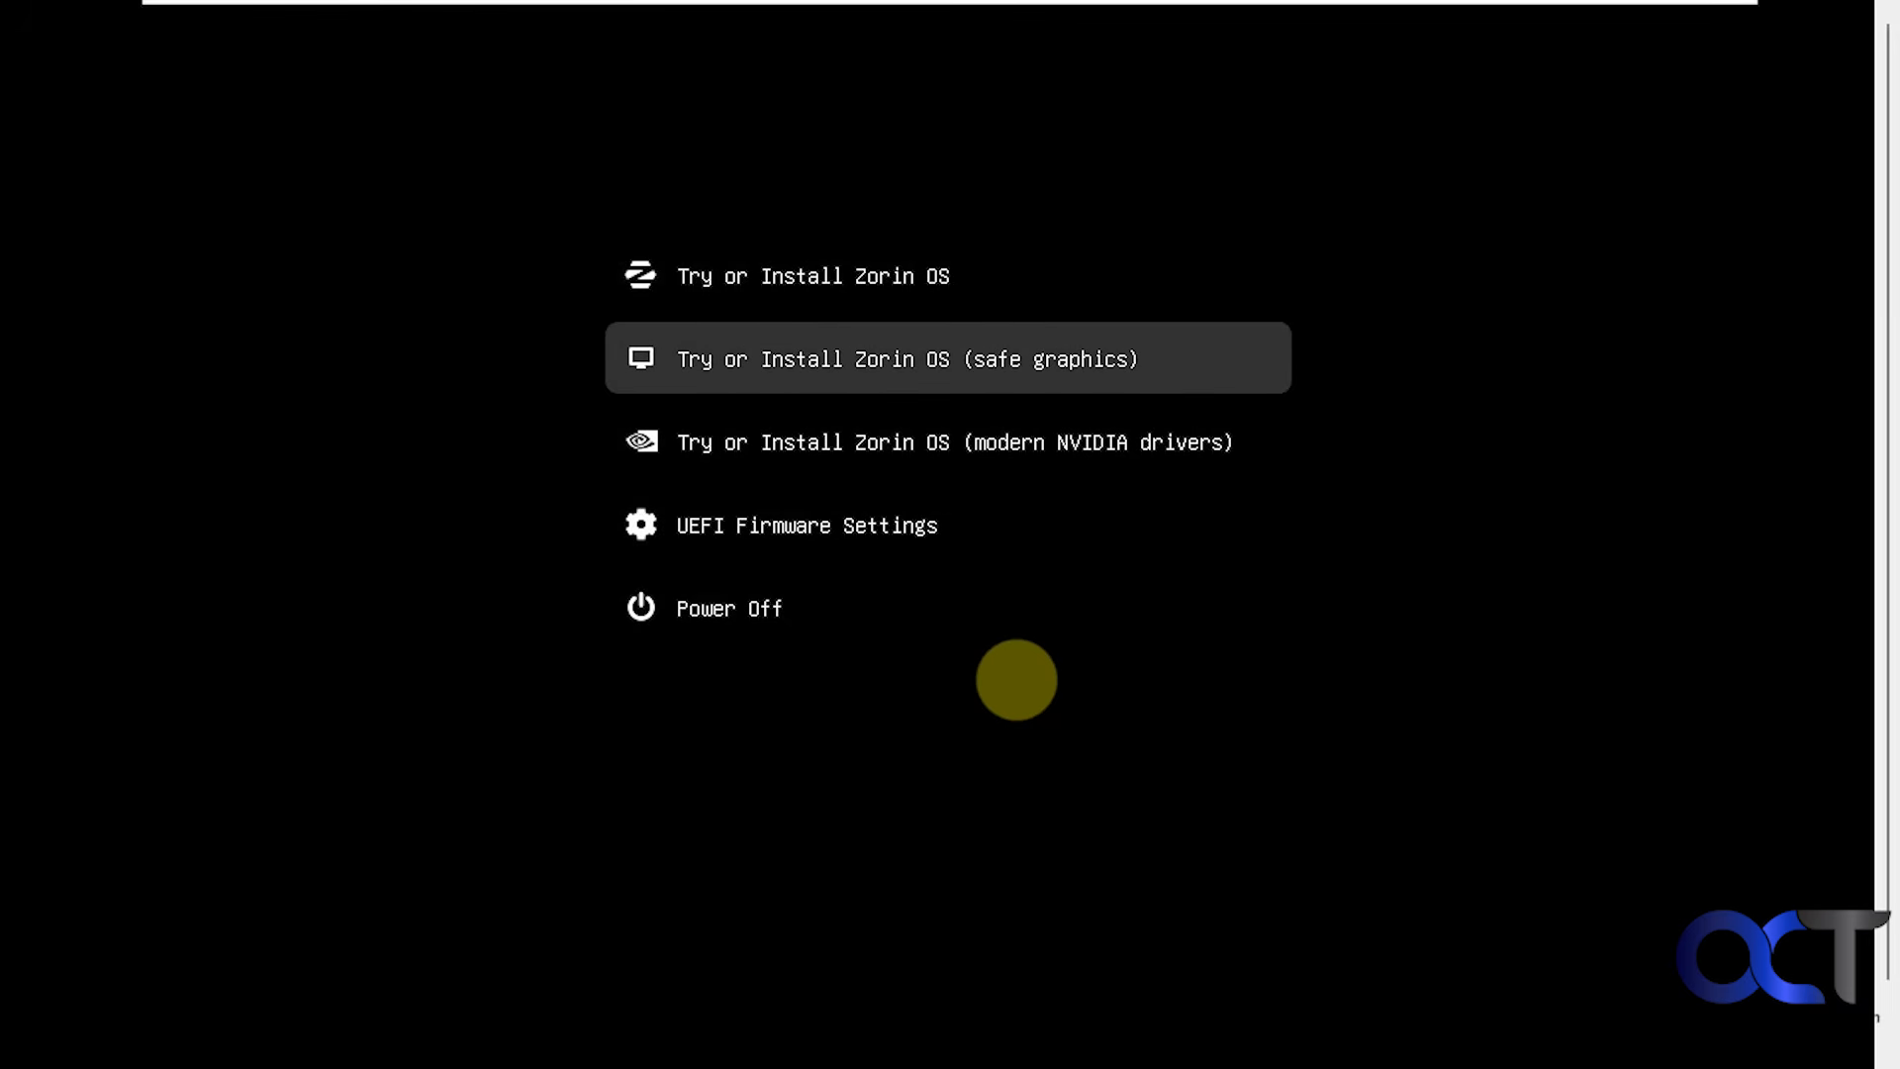
key(Up)
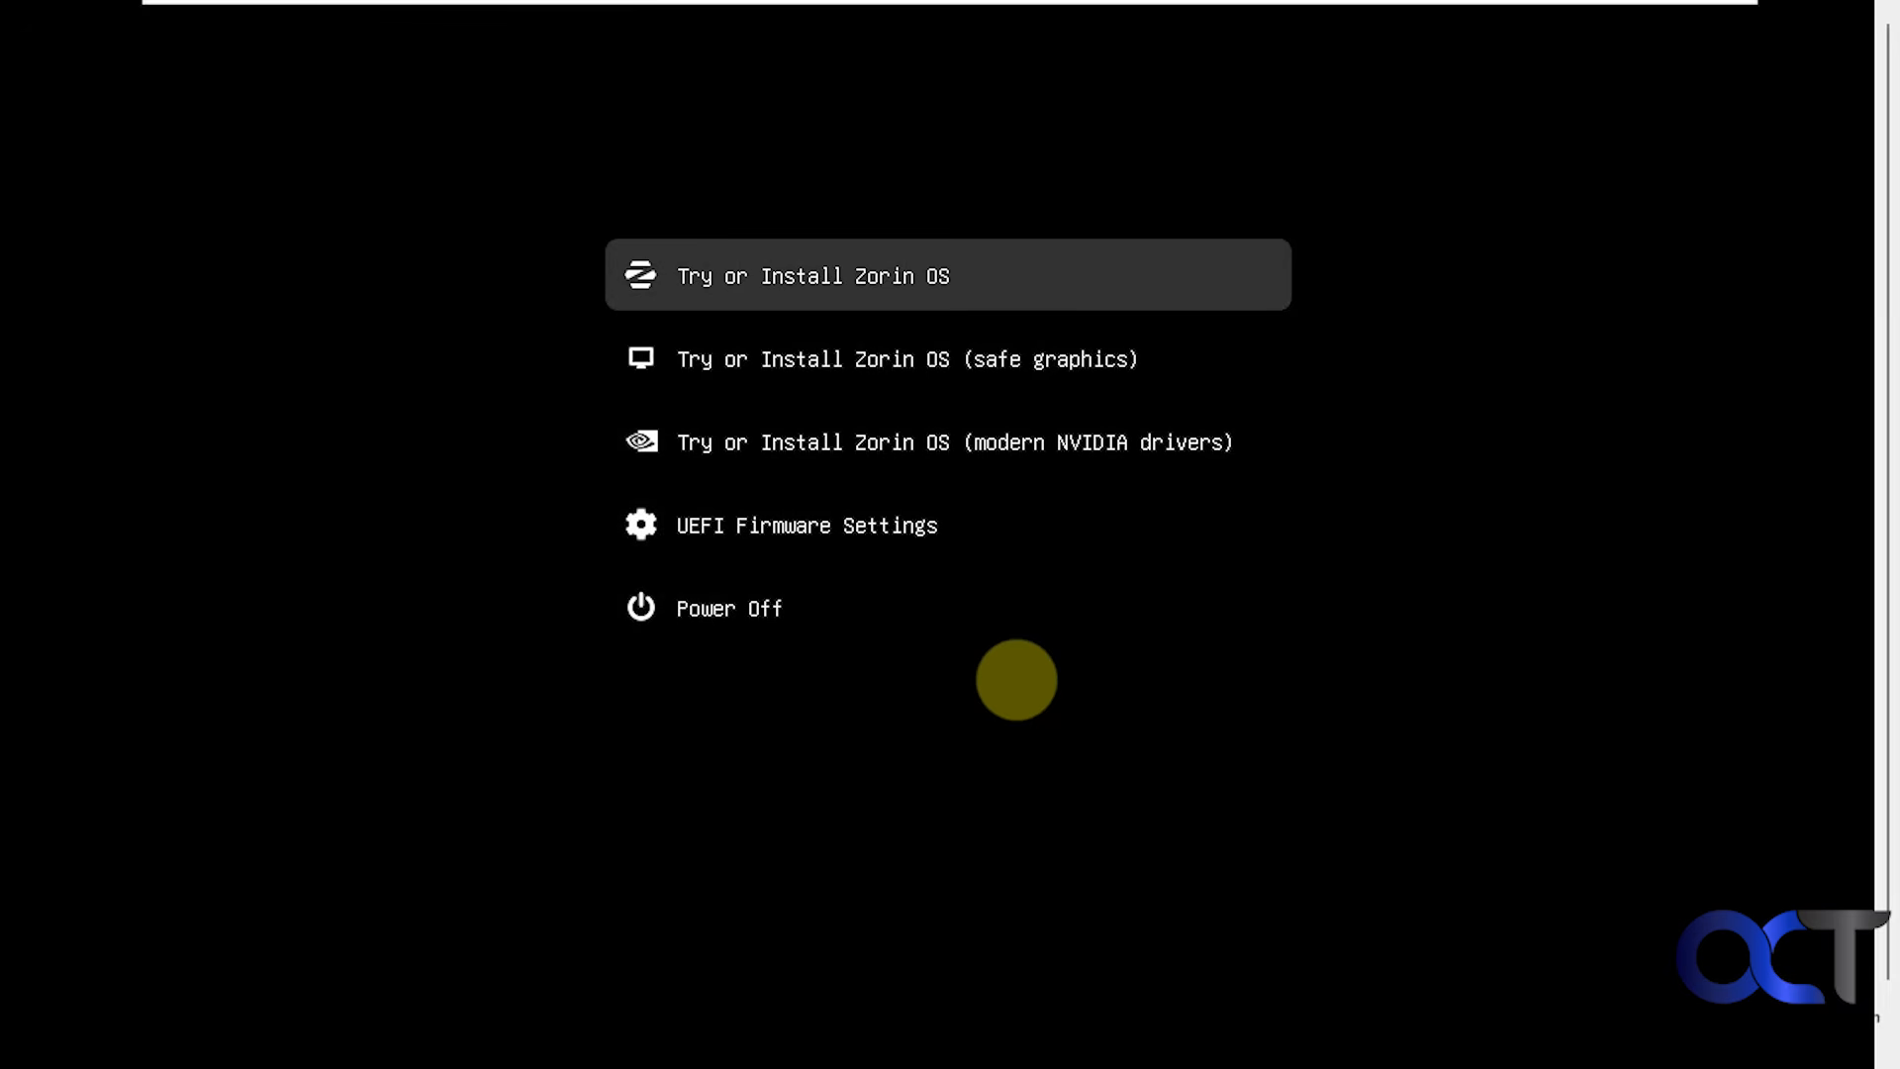
key(Down)
key(Up)
key(Down)
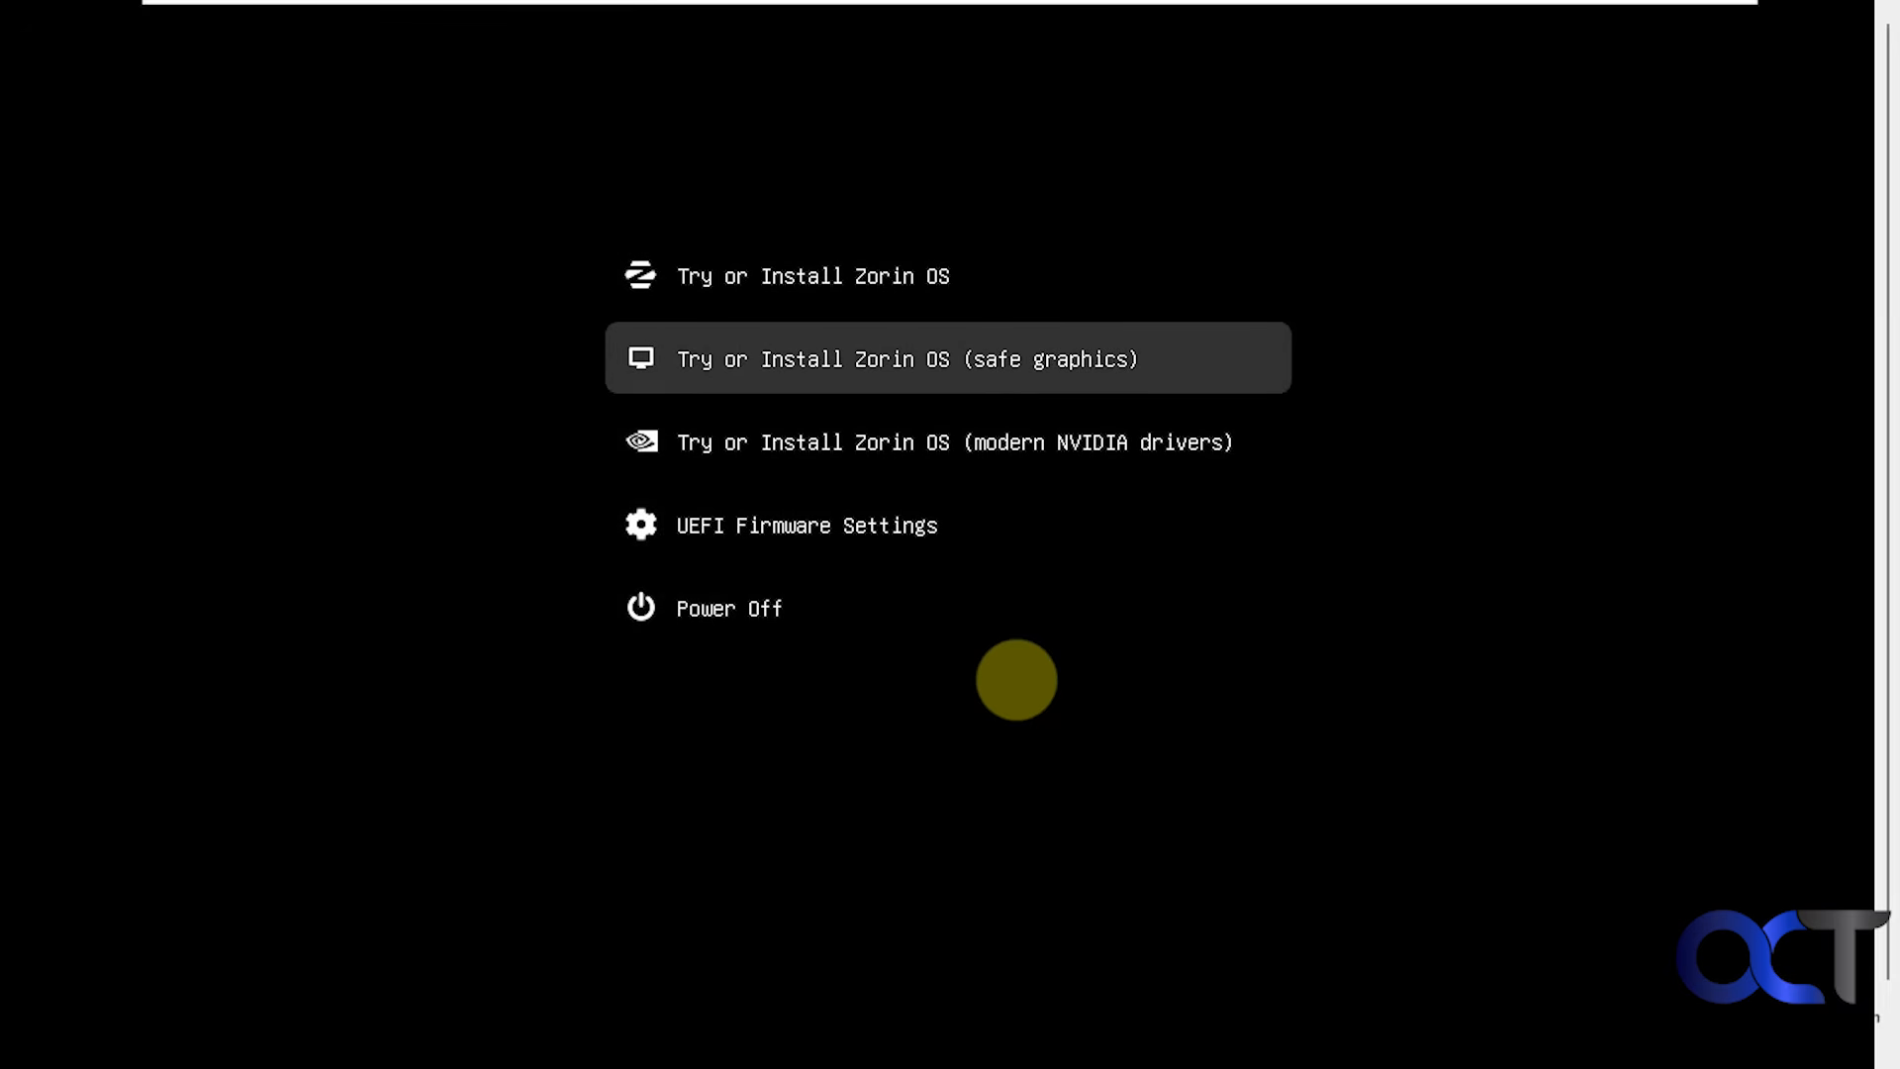
key(Up)
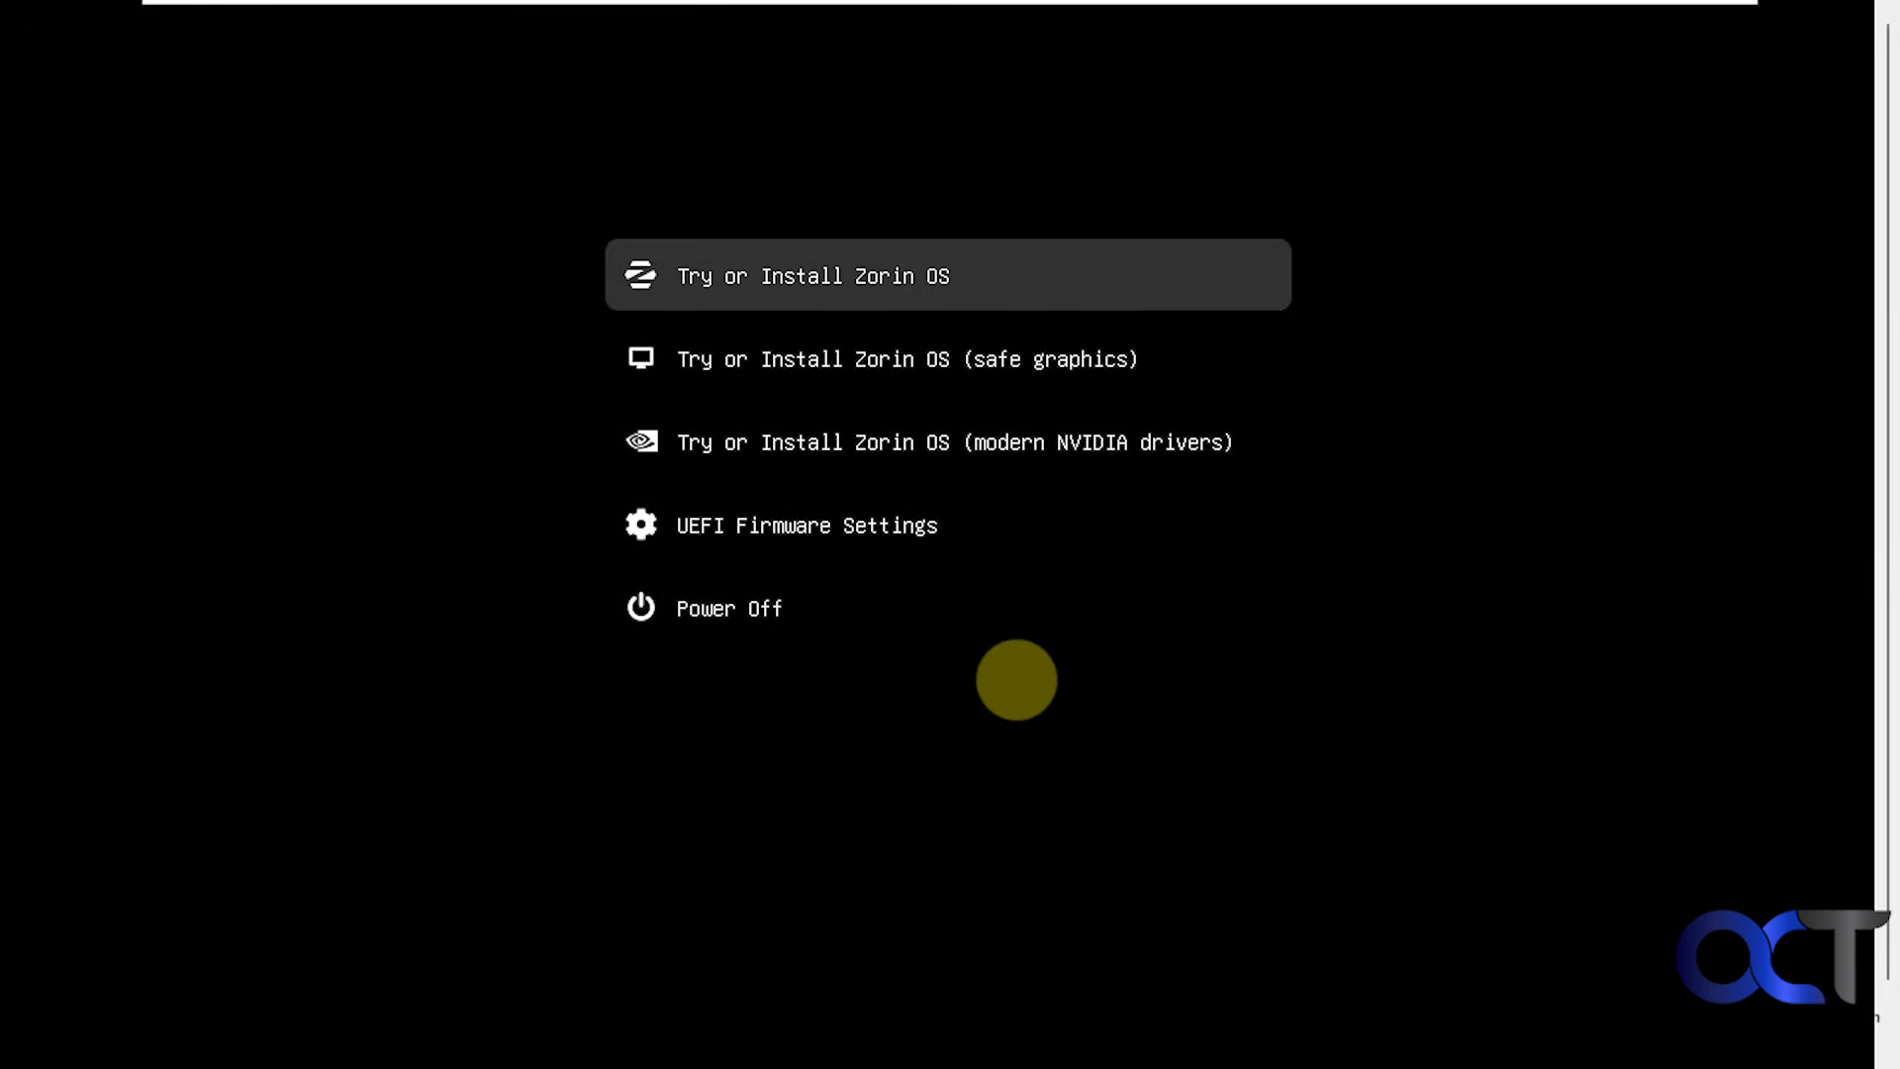
key(Down)
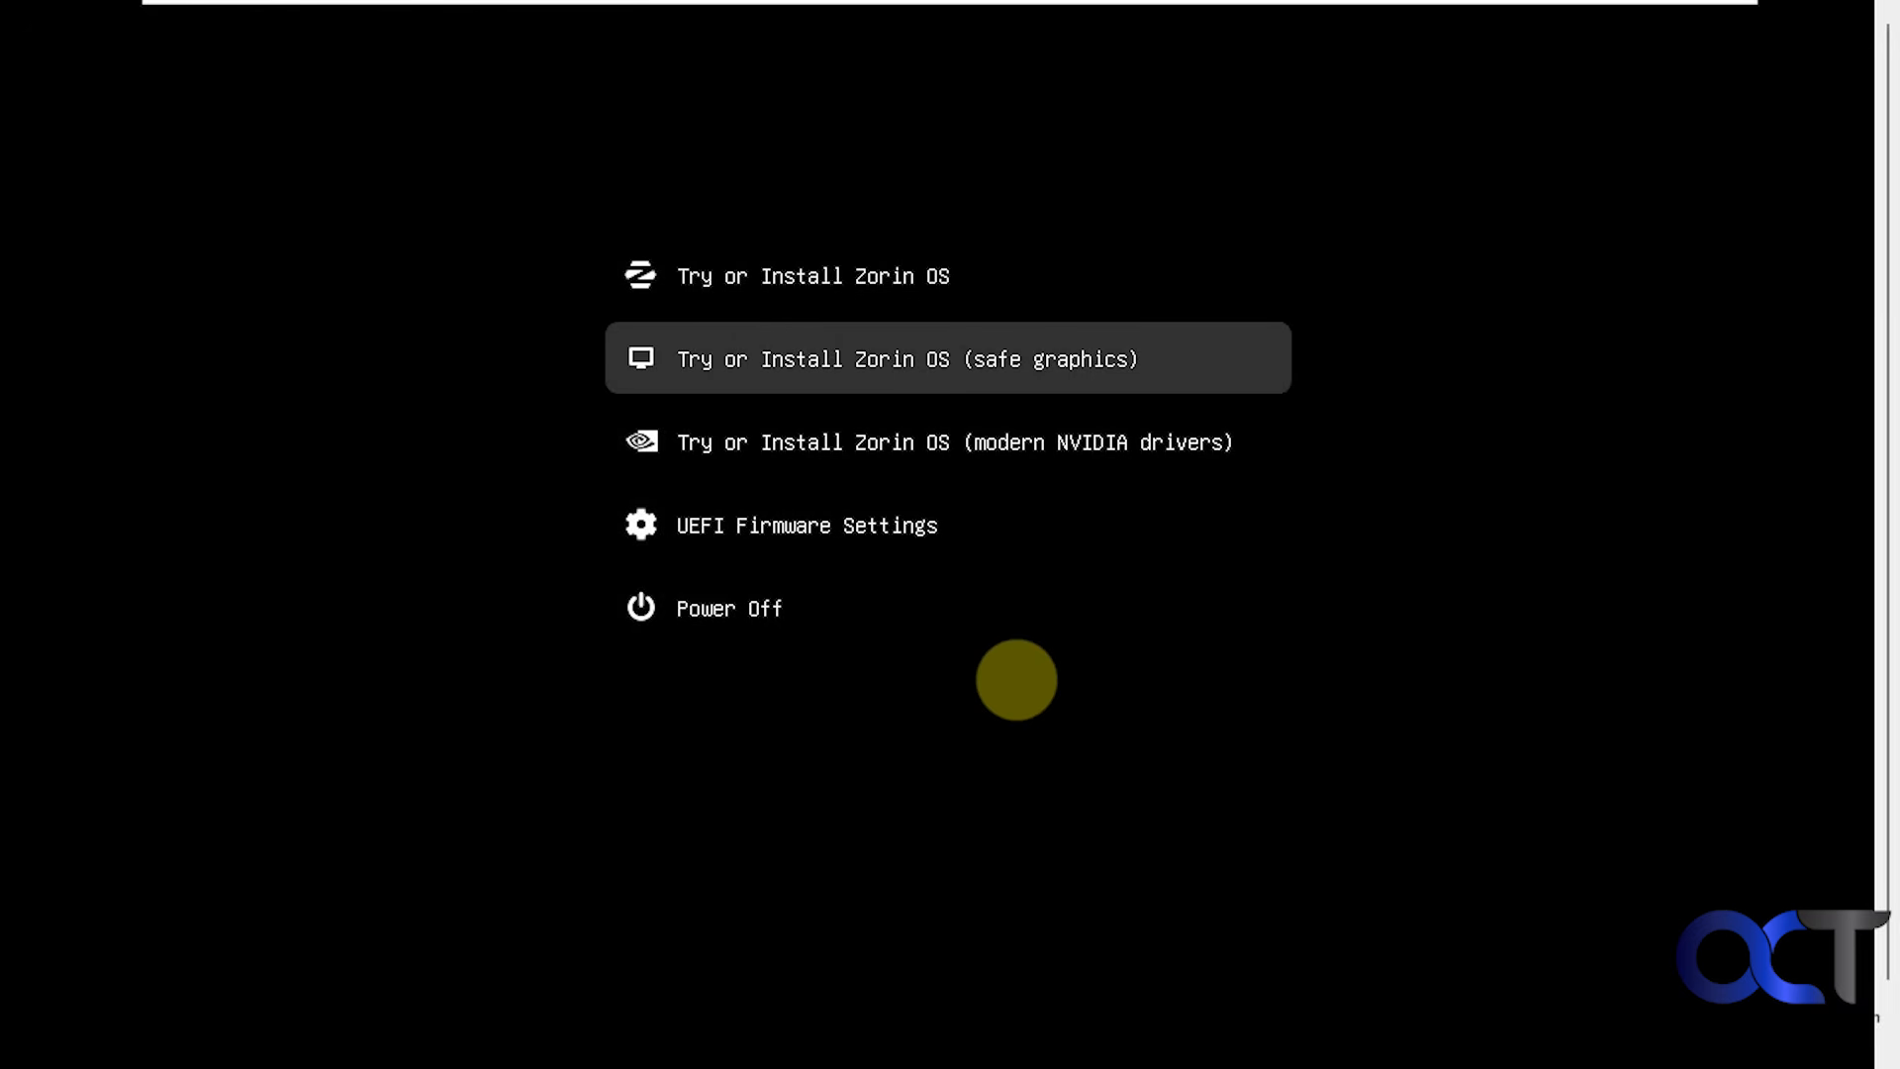
key(Down)
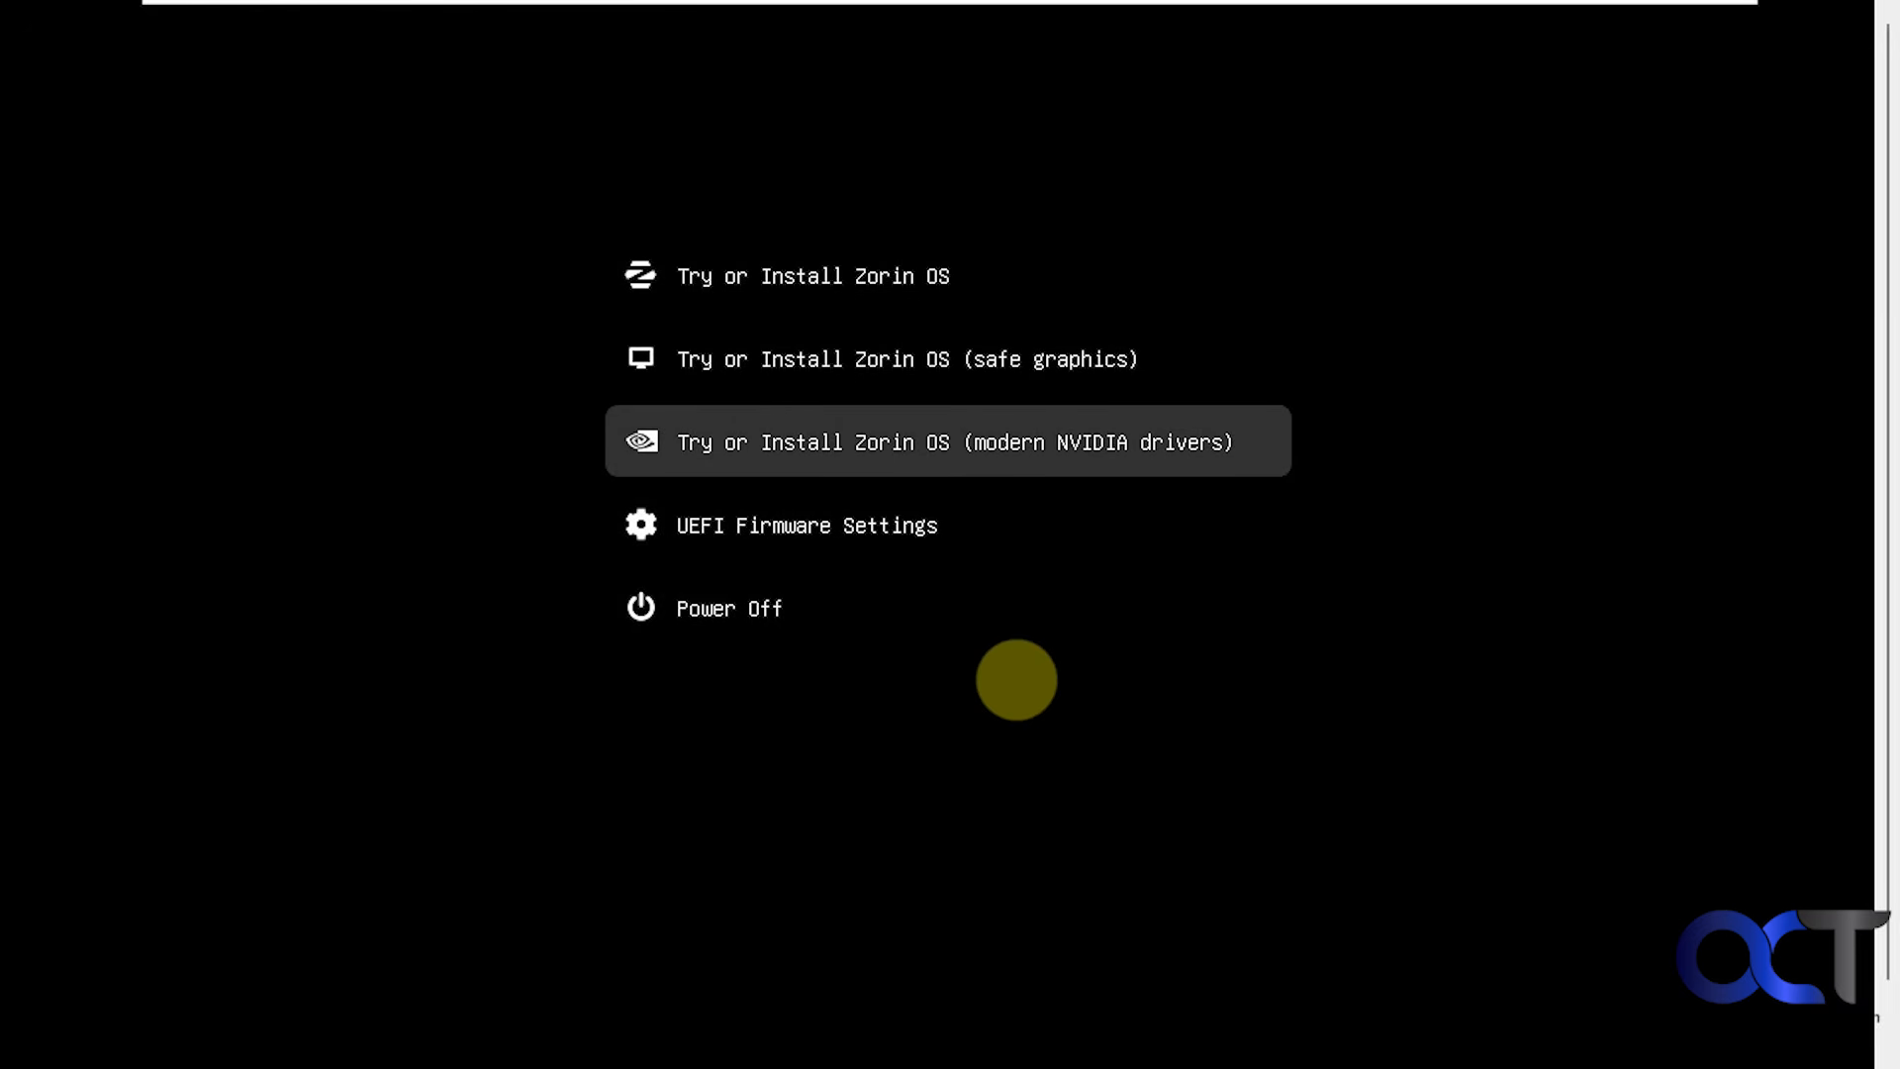
key(Up)
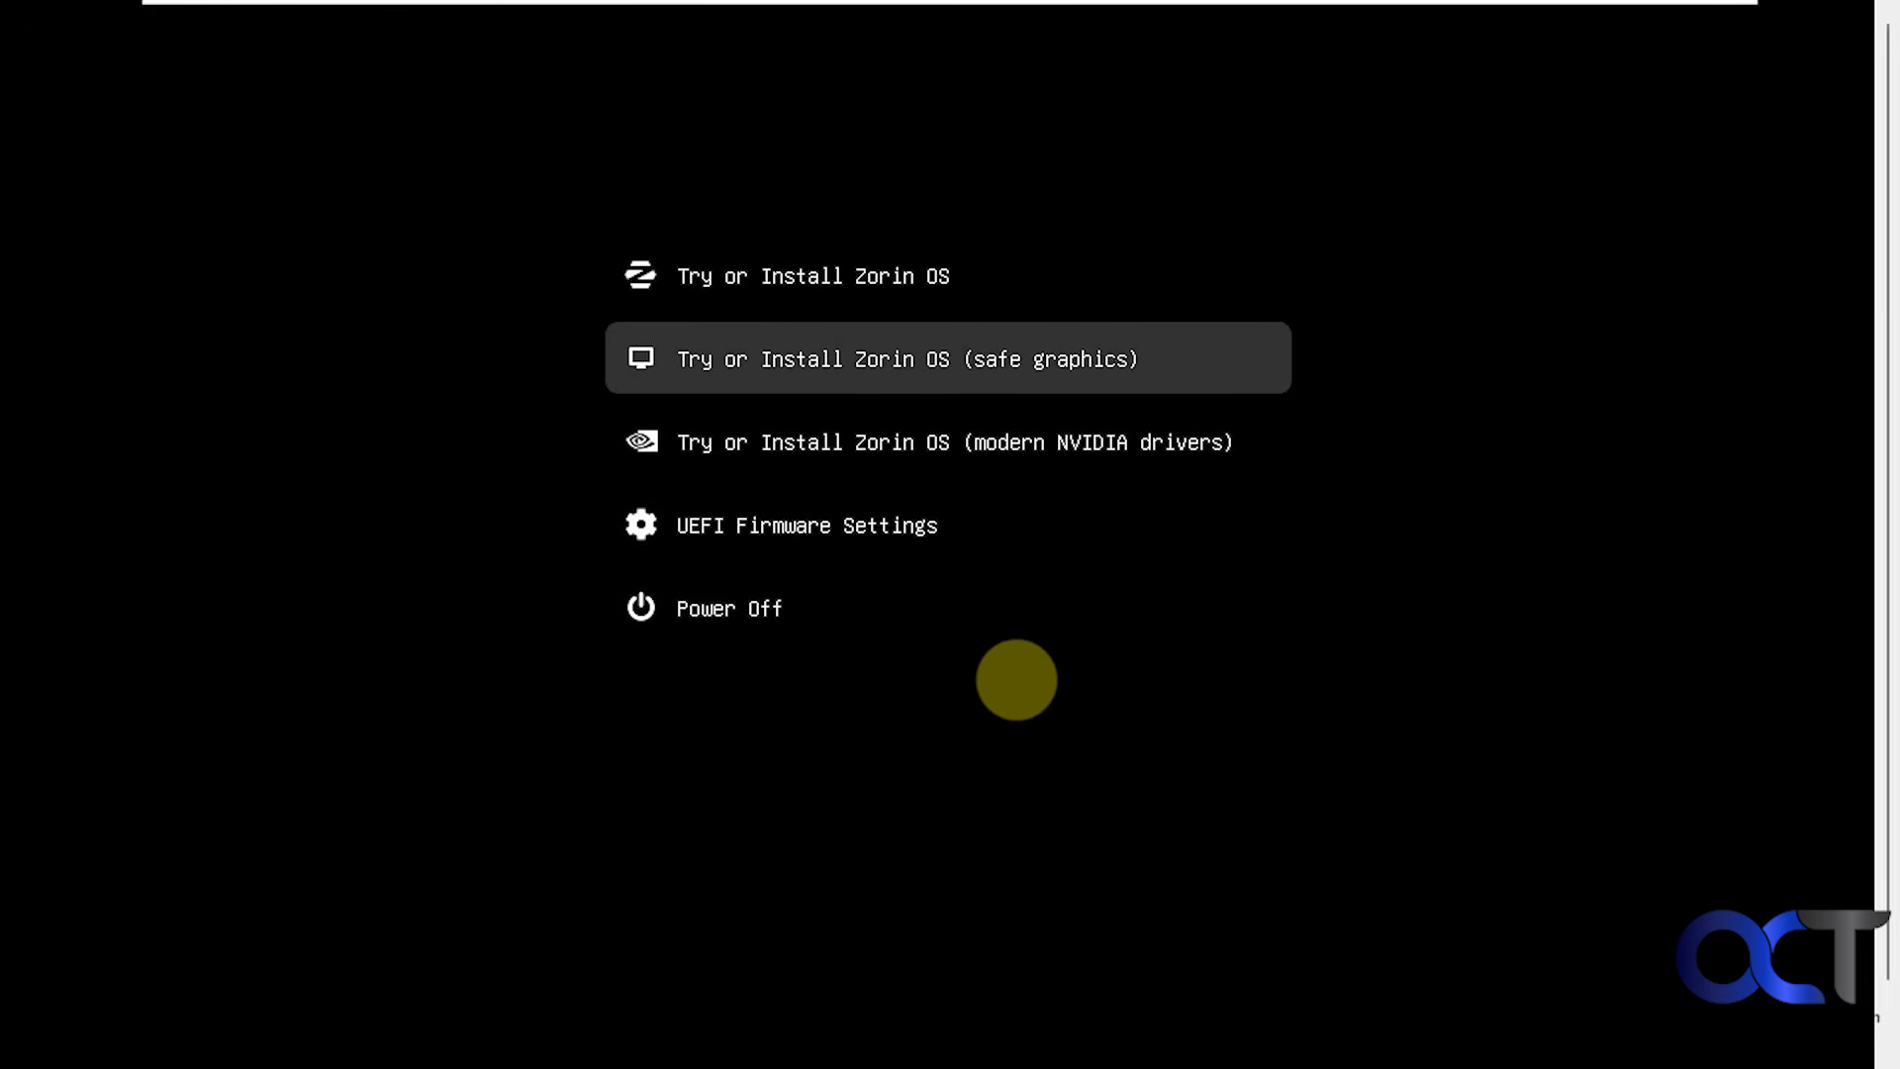
key(Up)
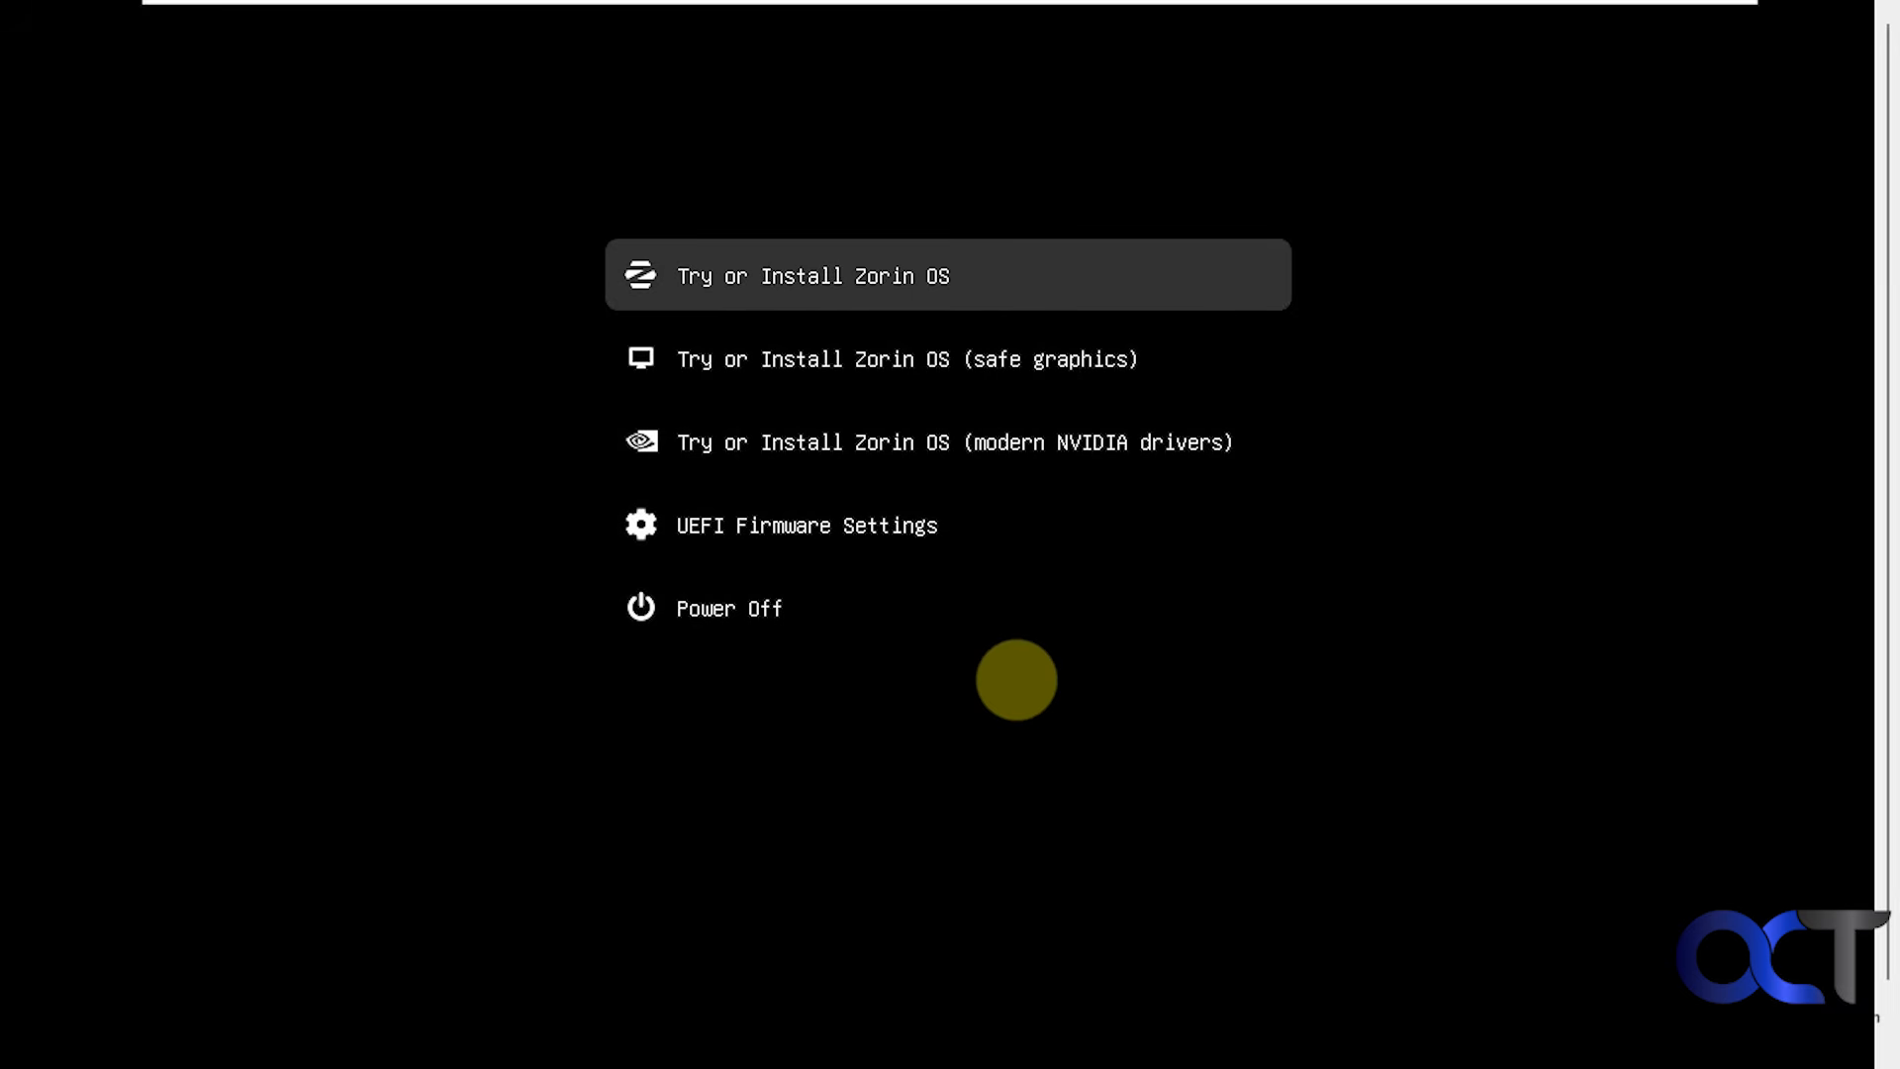
key(Return)
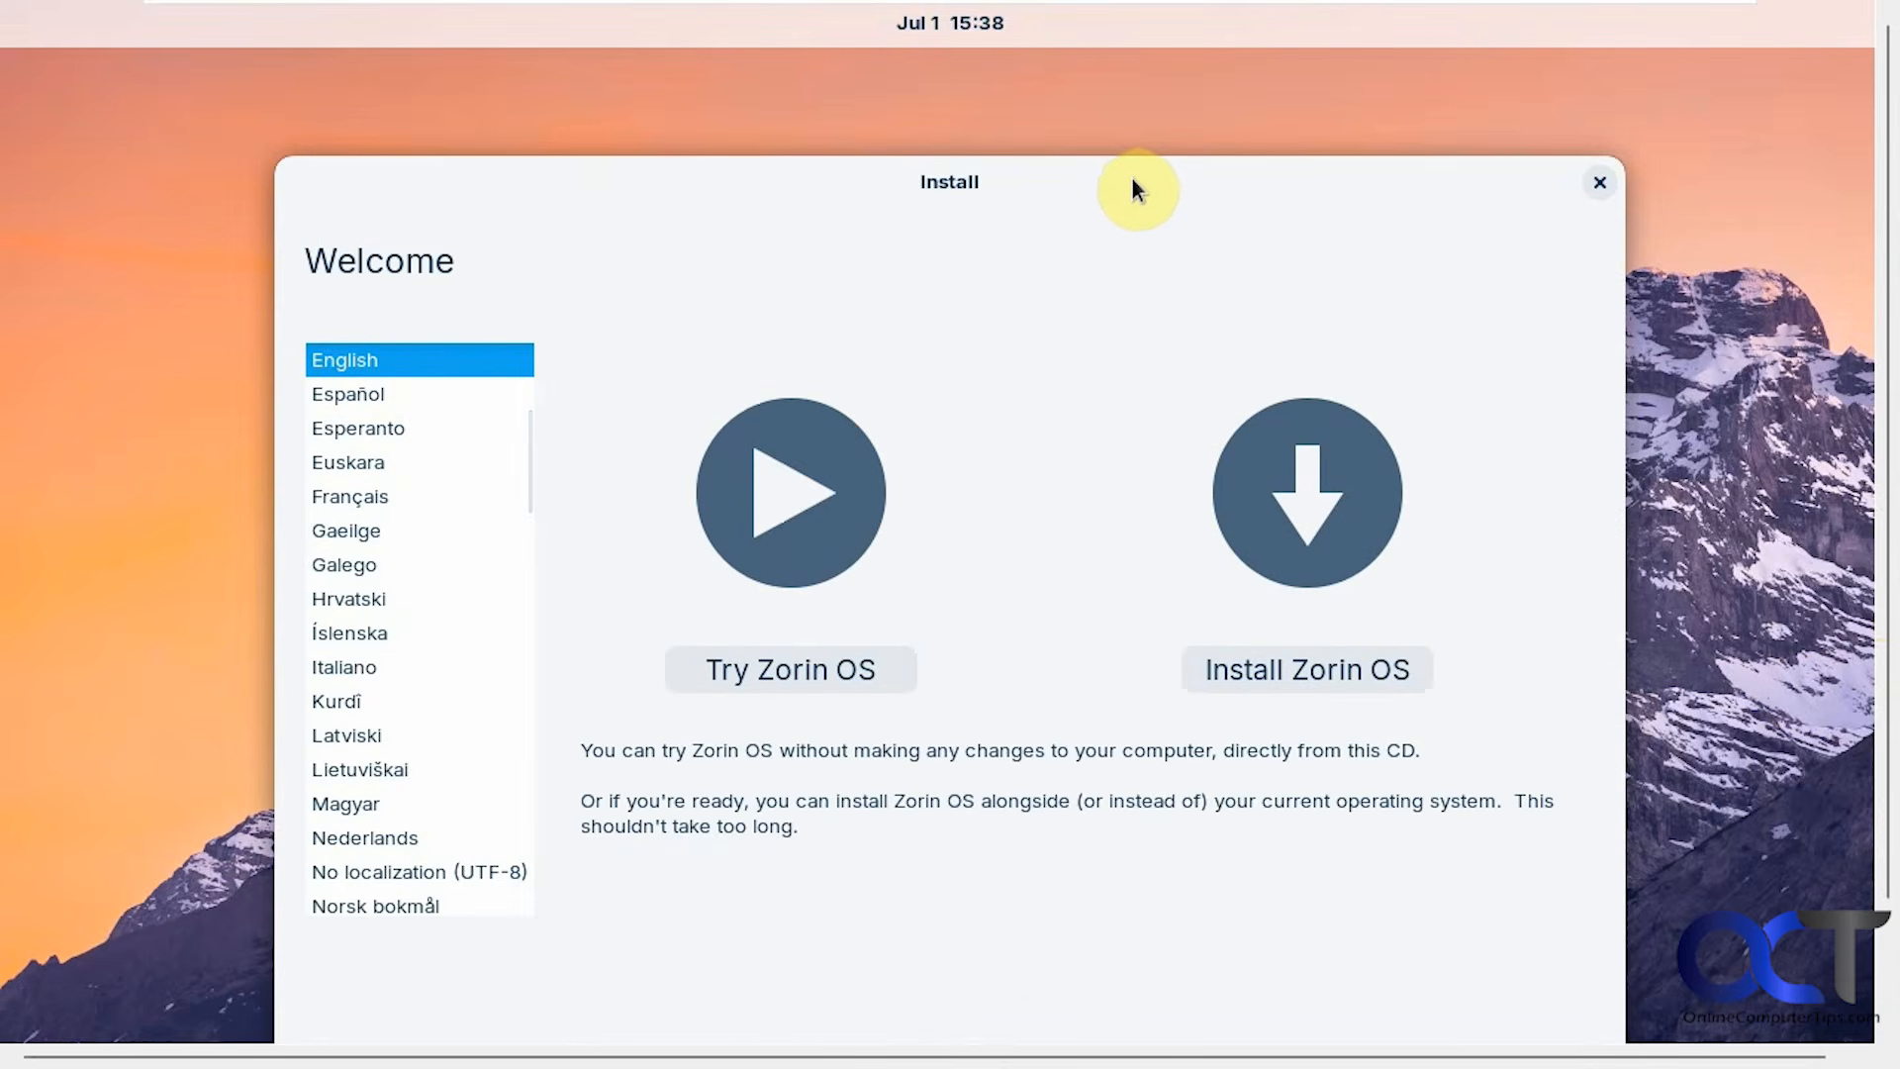
Move the installer window up and choose Install Zorin OS, keeping English.
drag(1132, 180, 1136, 92)
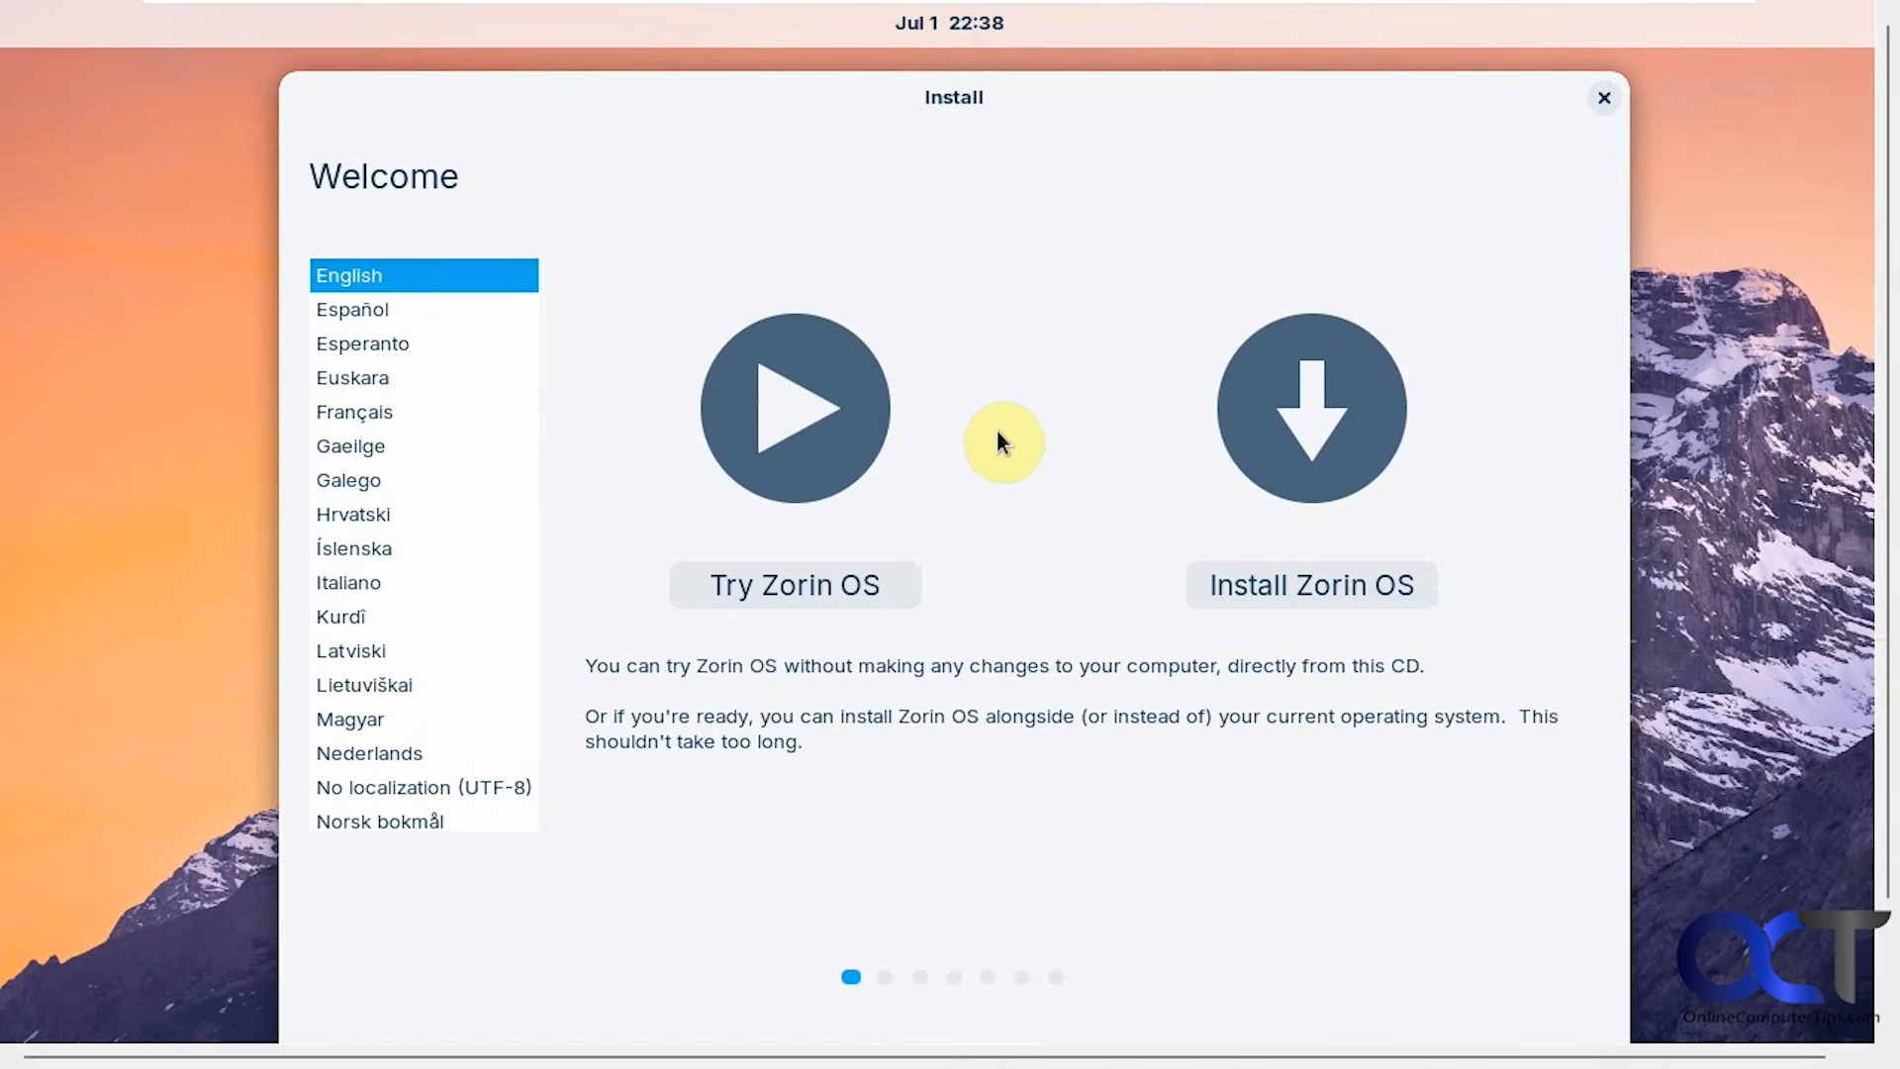
drag(1886, 732, 1889, 542)
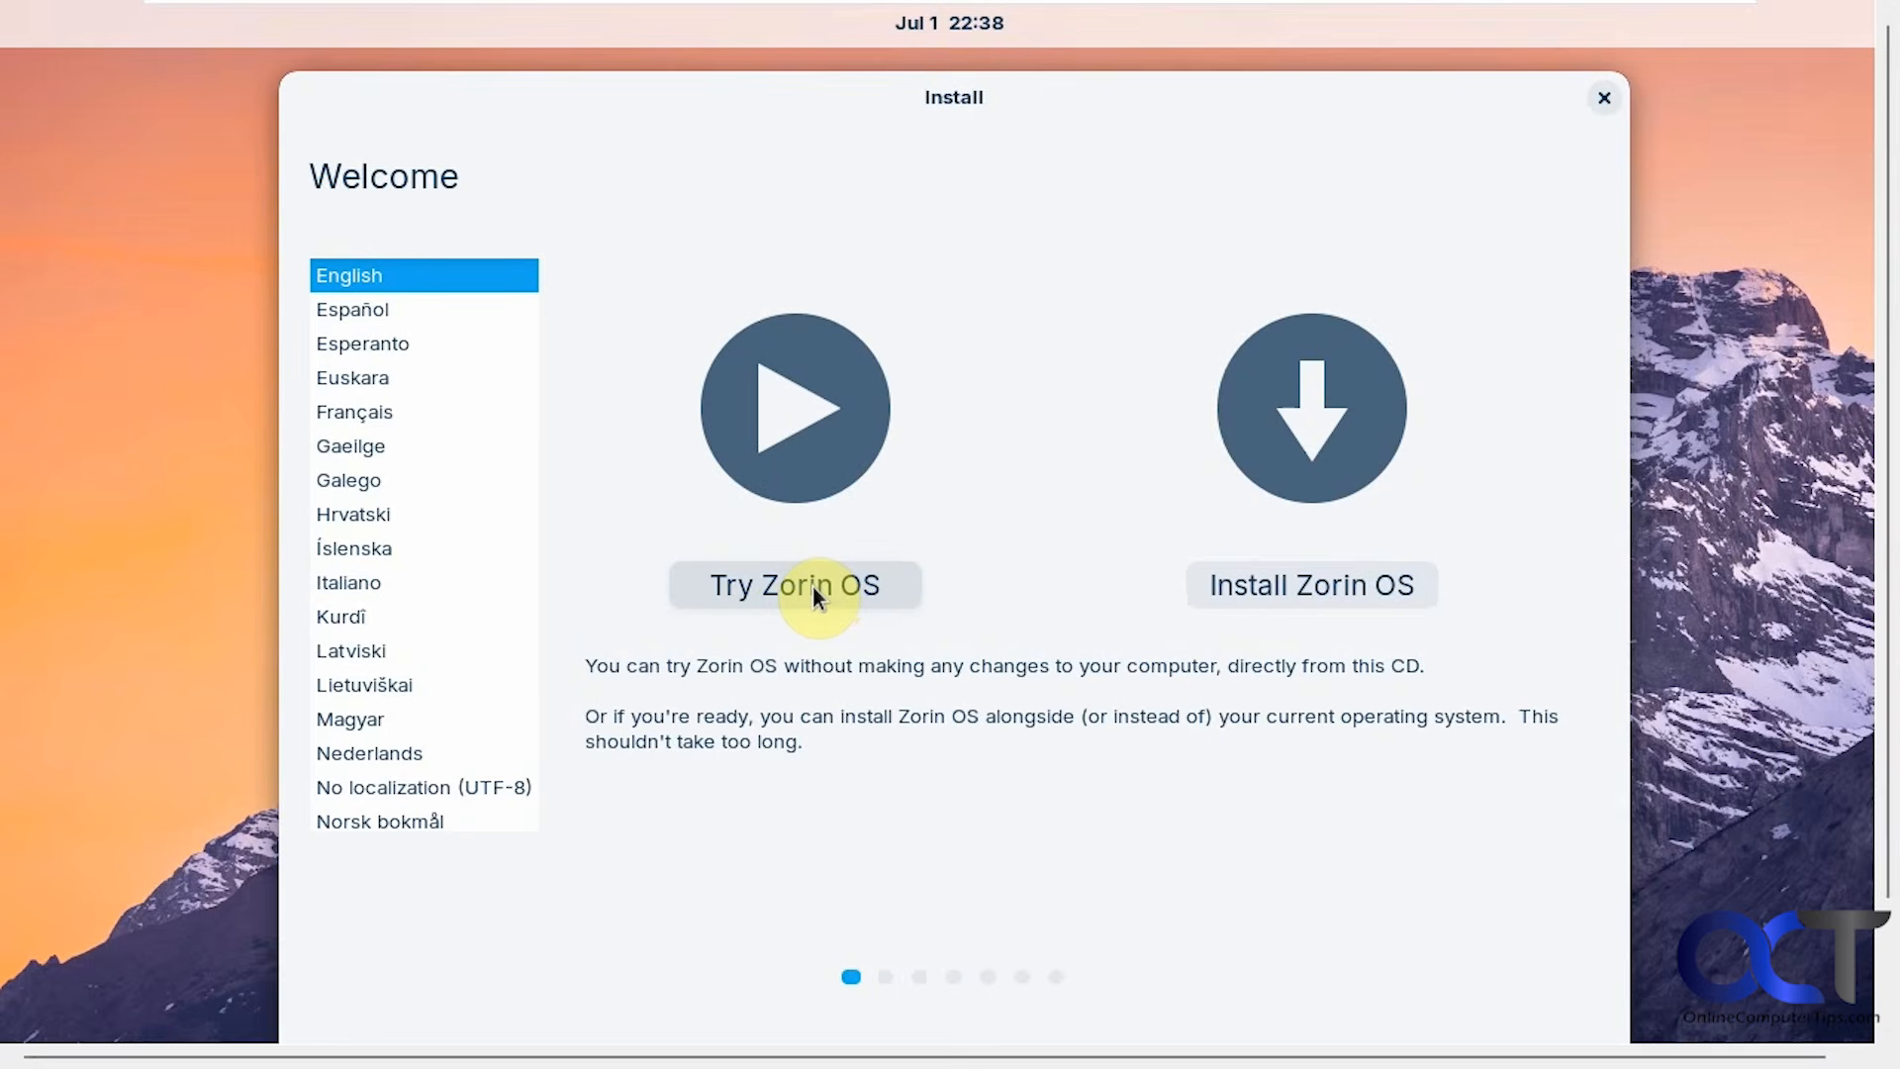
click(1296, 582)
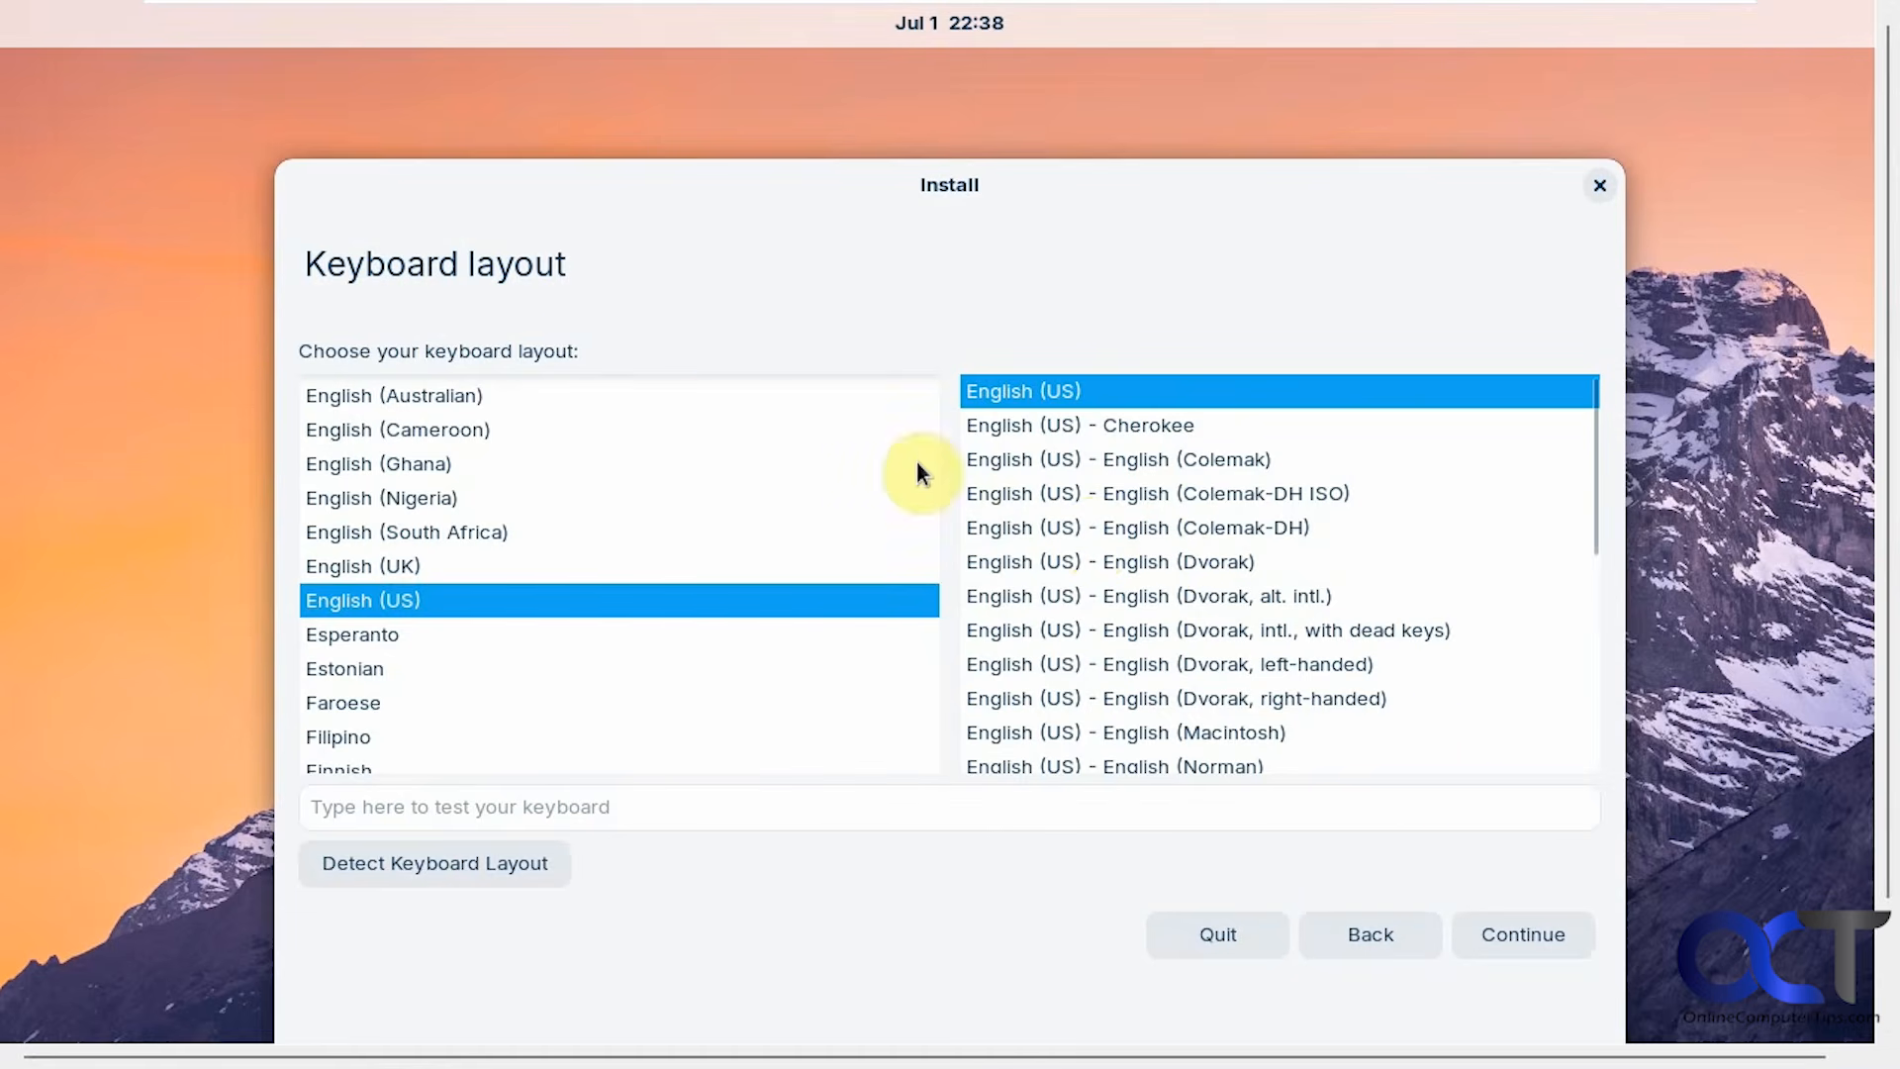
Accept the English (US) keyboard layout and continue.
click(1508, 946)
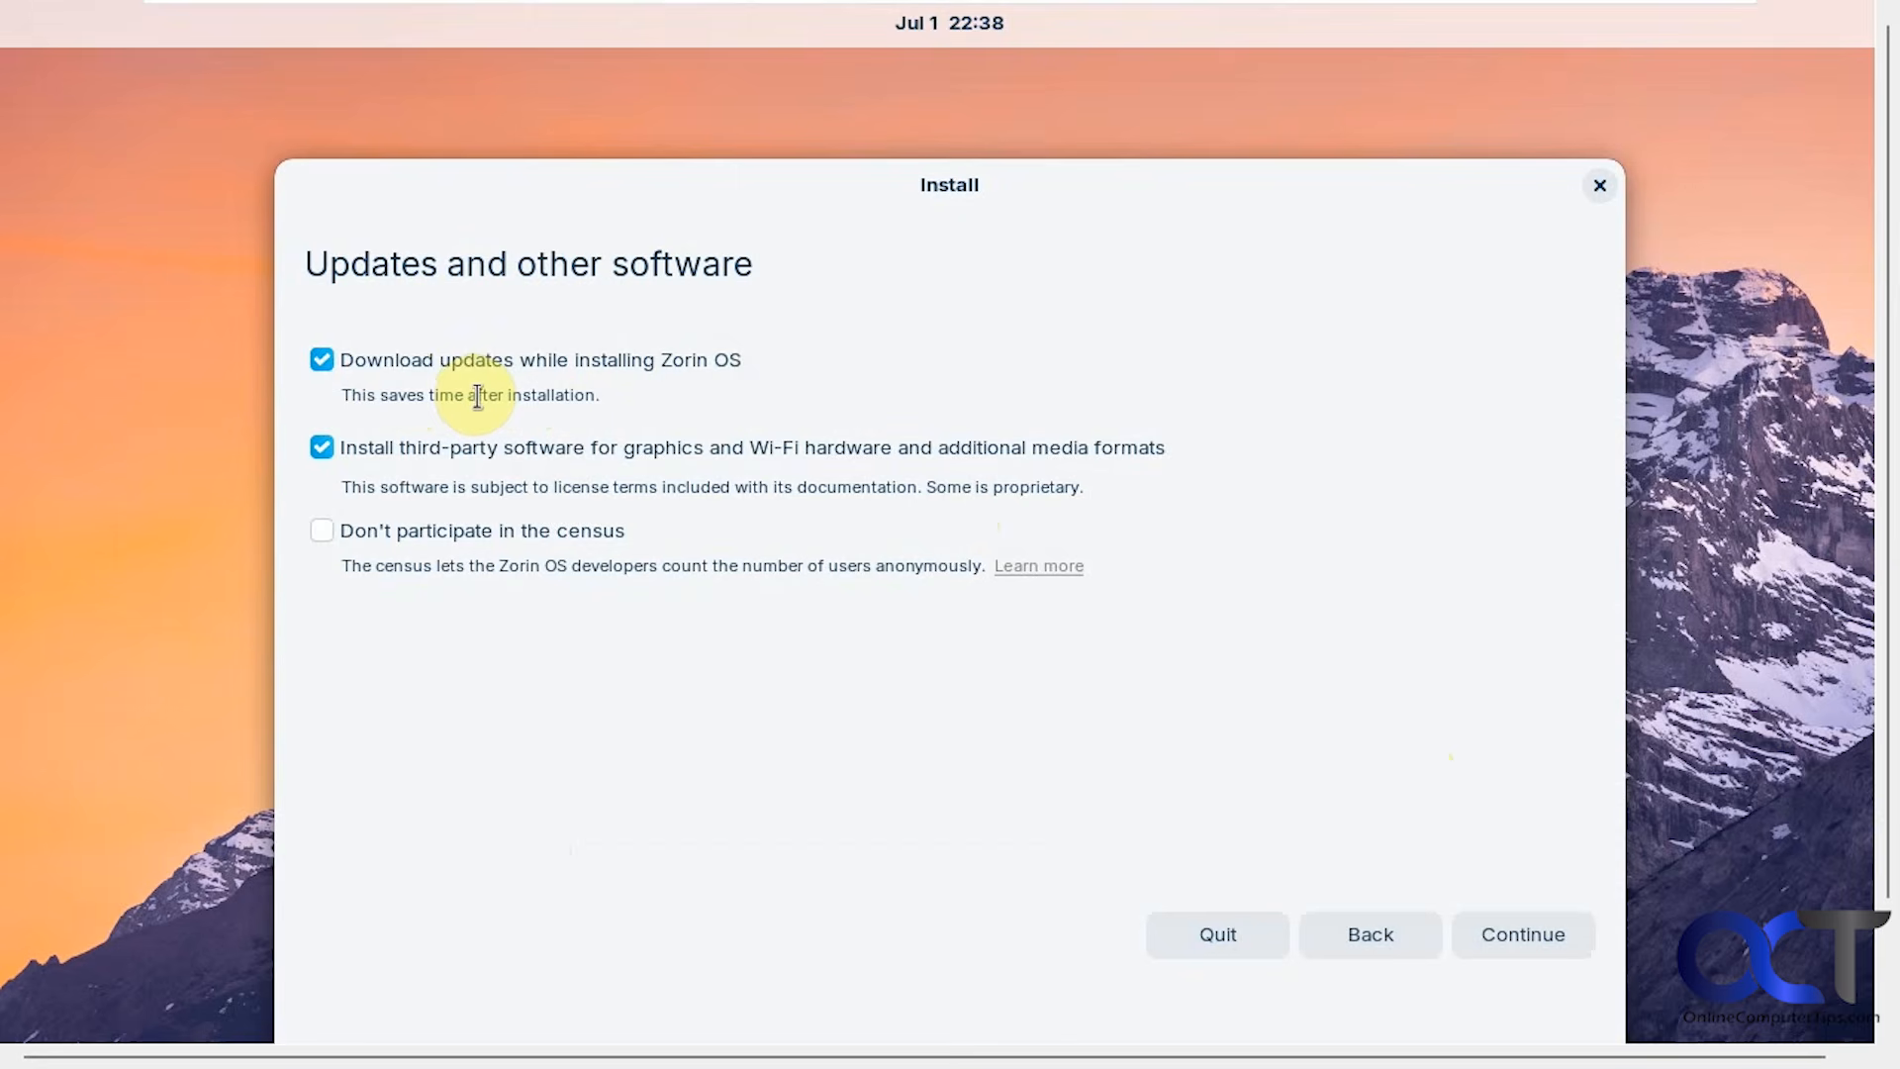
Untick downloading updates while installing, keep third-party software on, and continue.
click(323, 360)
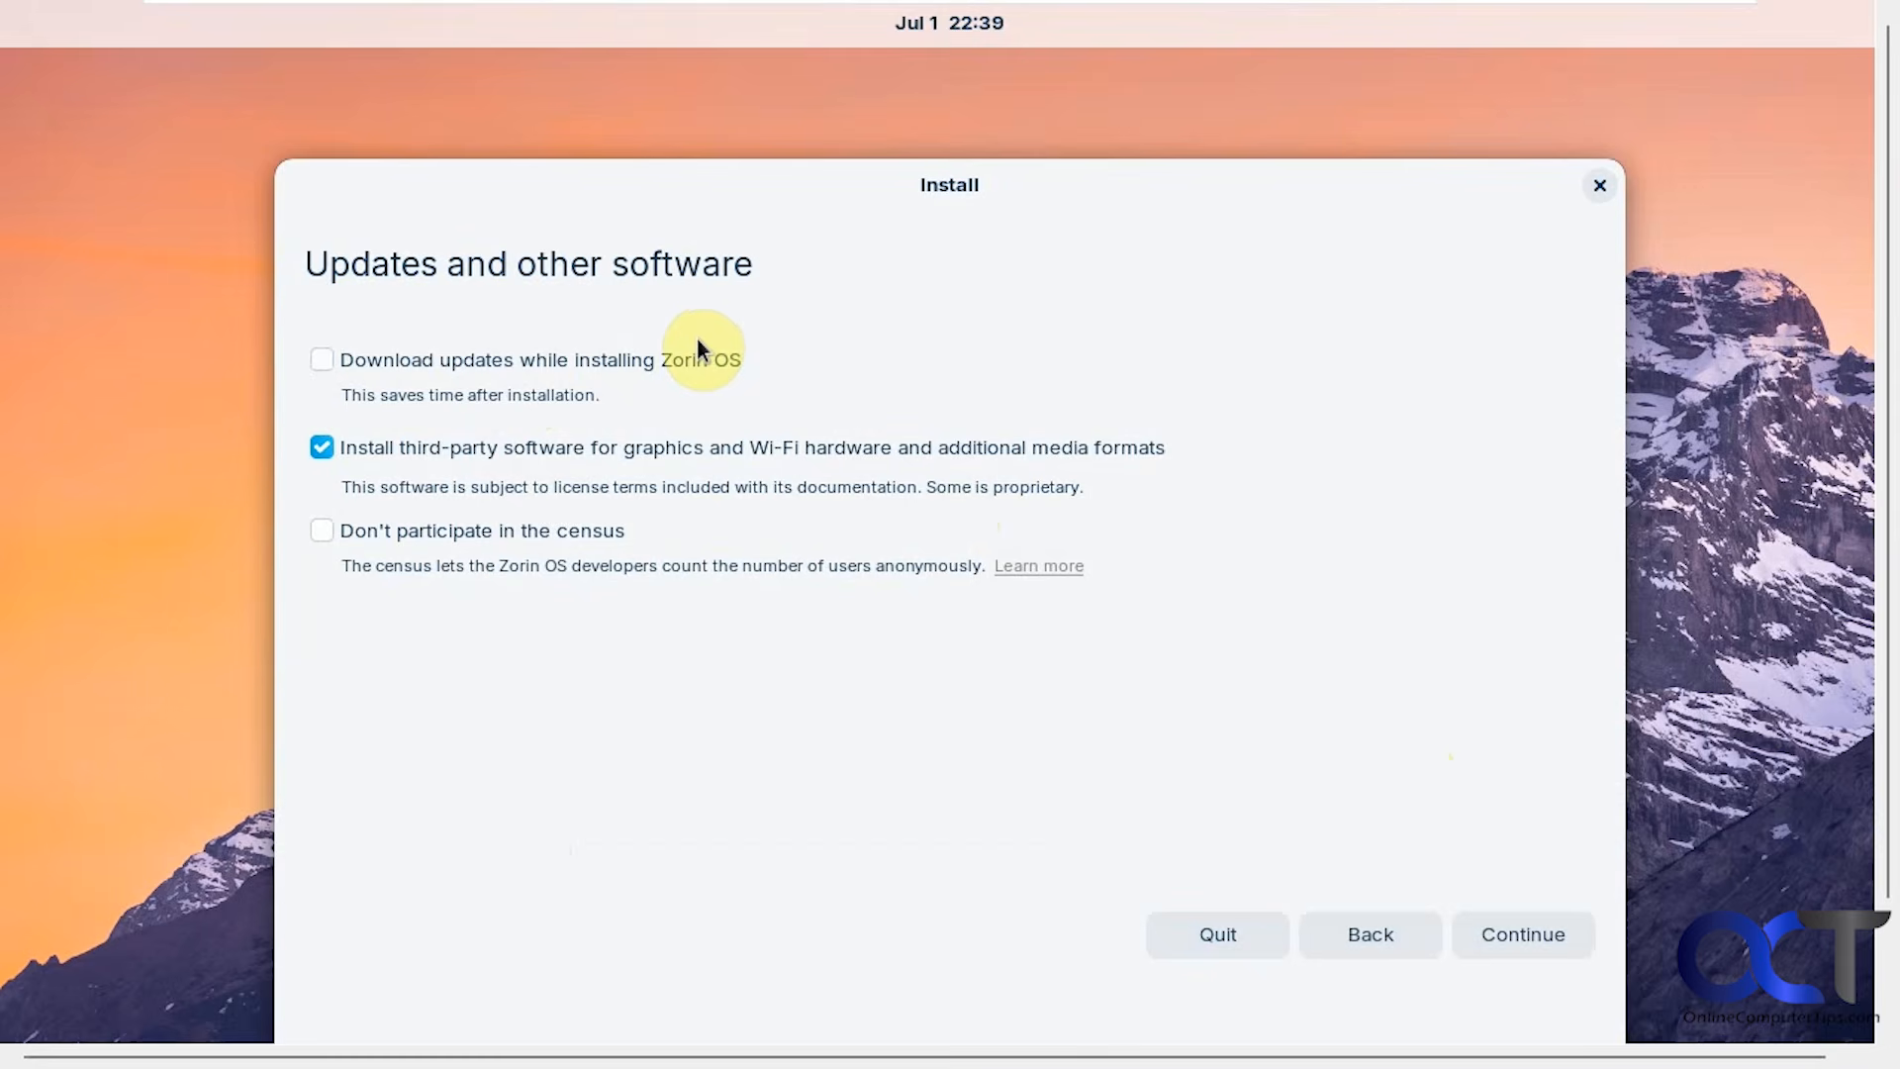
click(1524, 935)
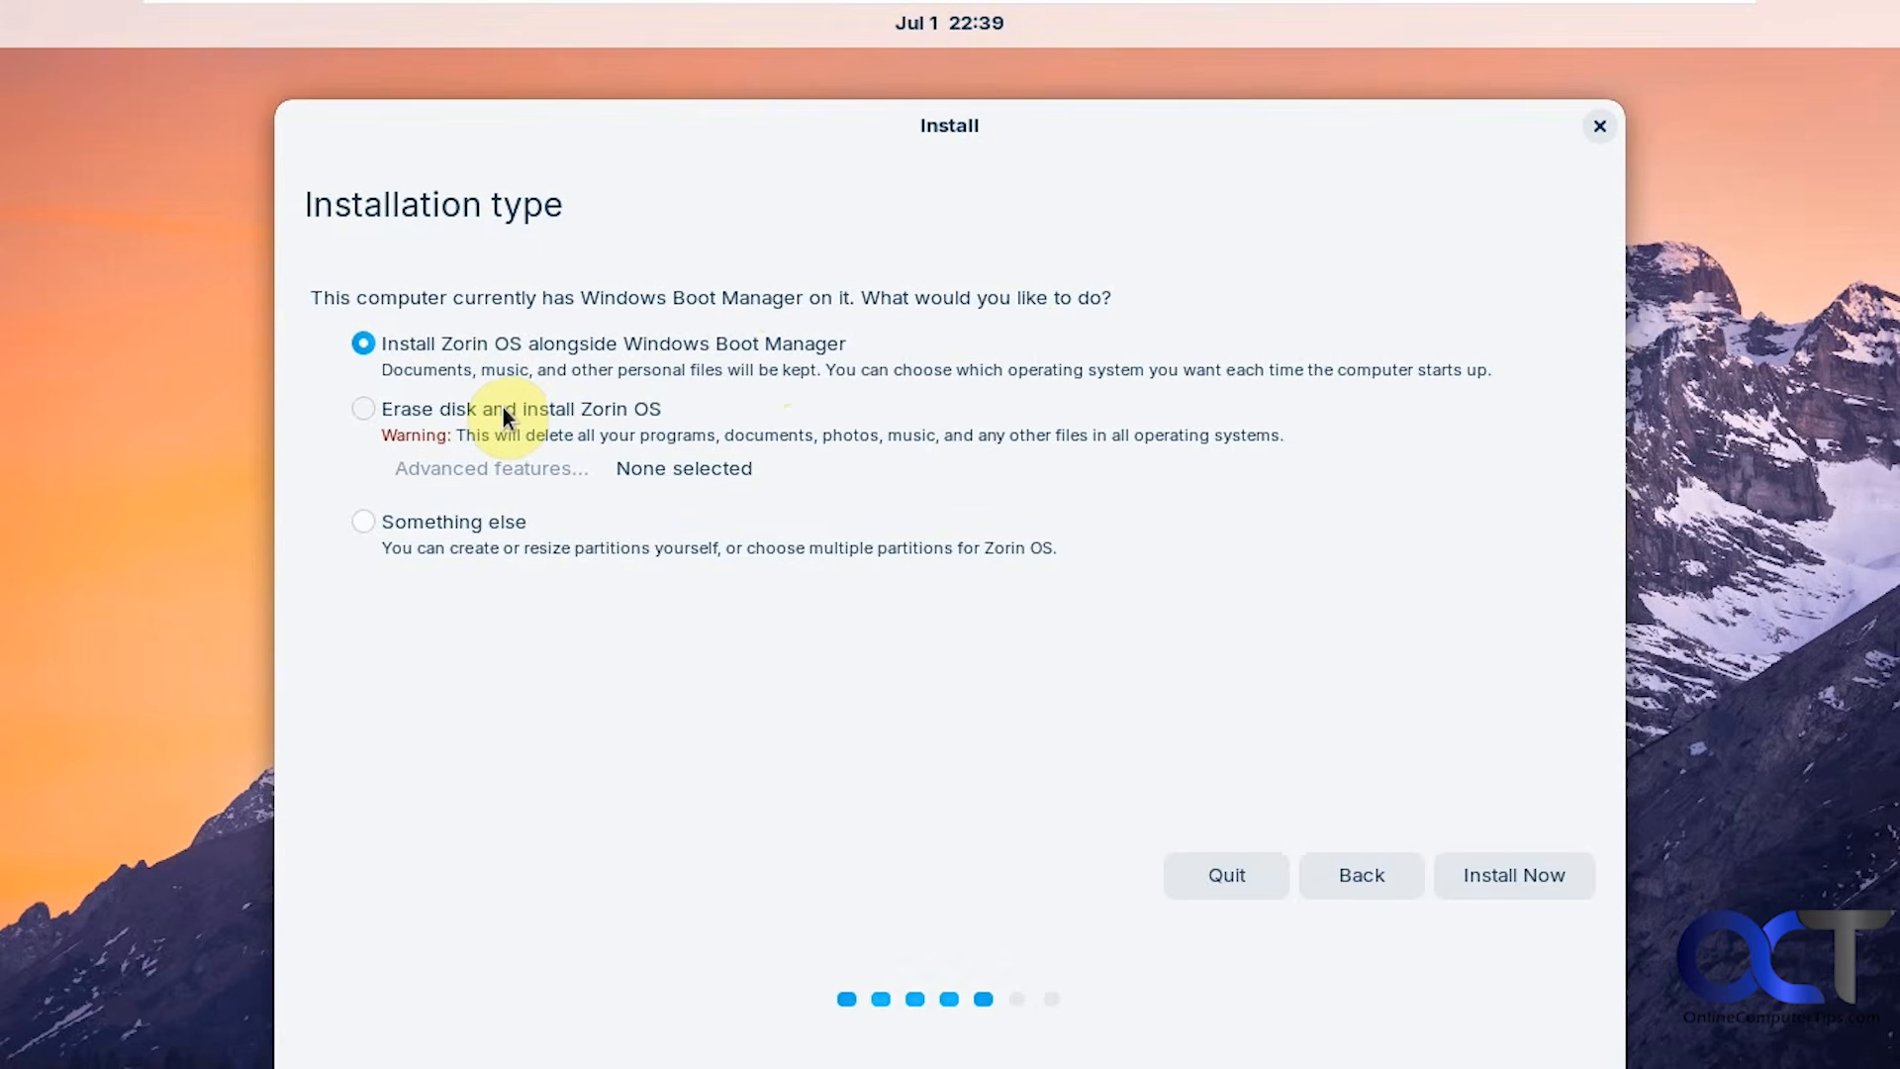
Choose the Something else installation type and continue to manual partitioning.
click(478, 532)
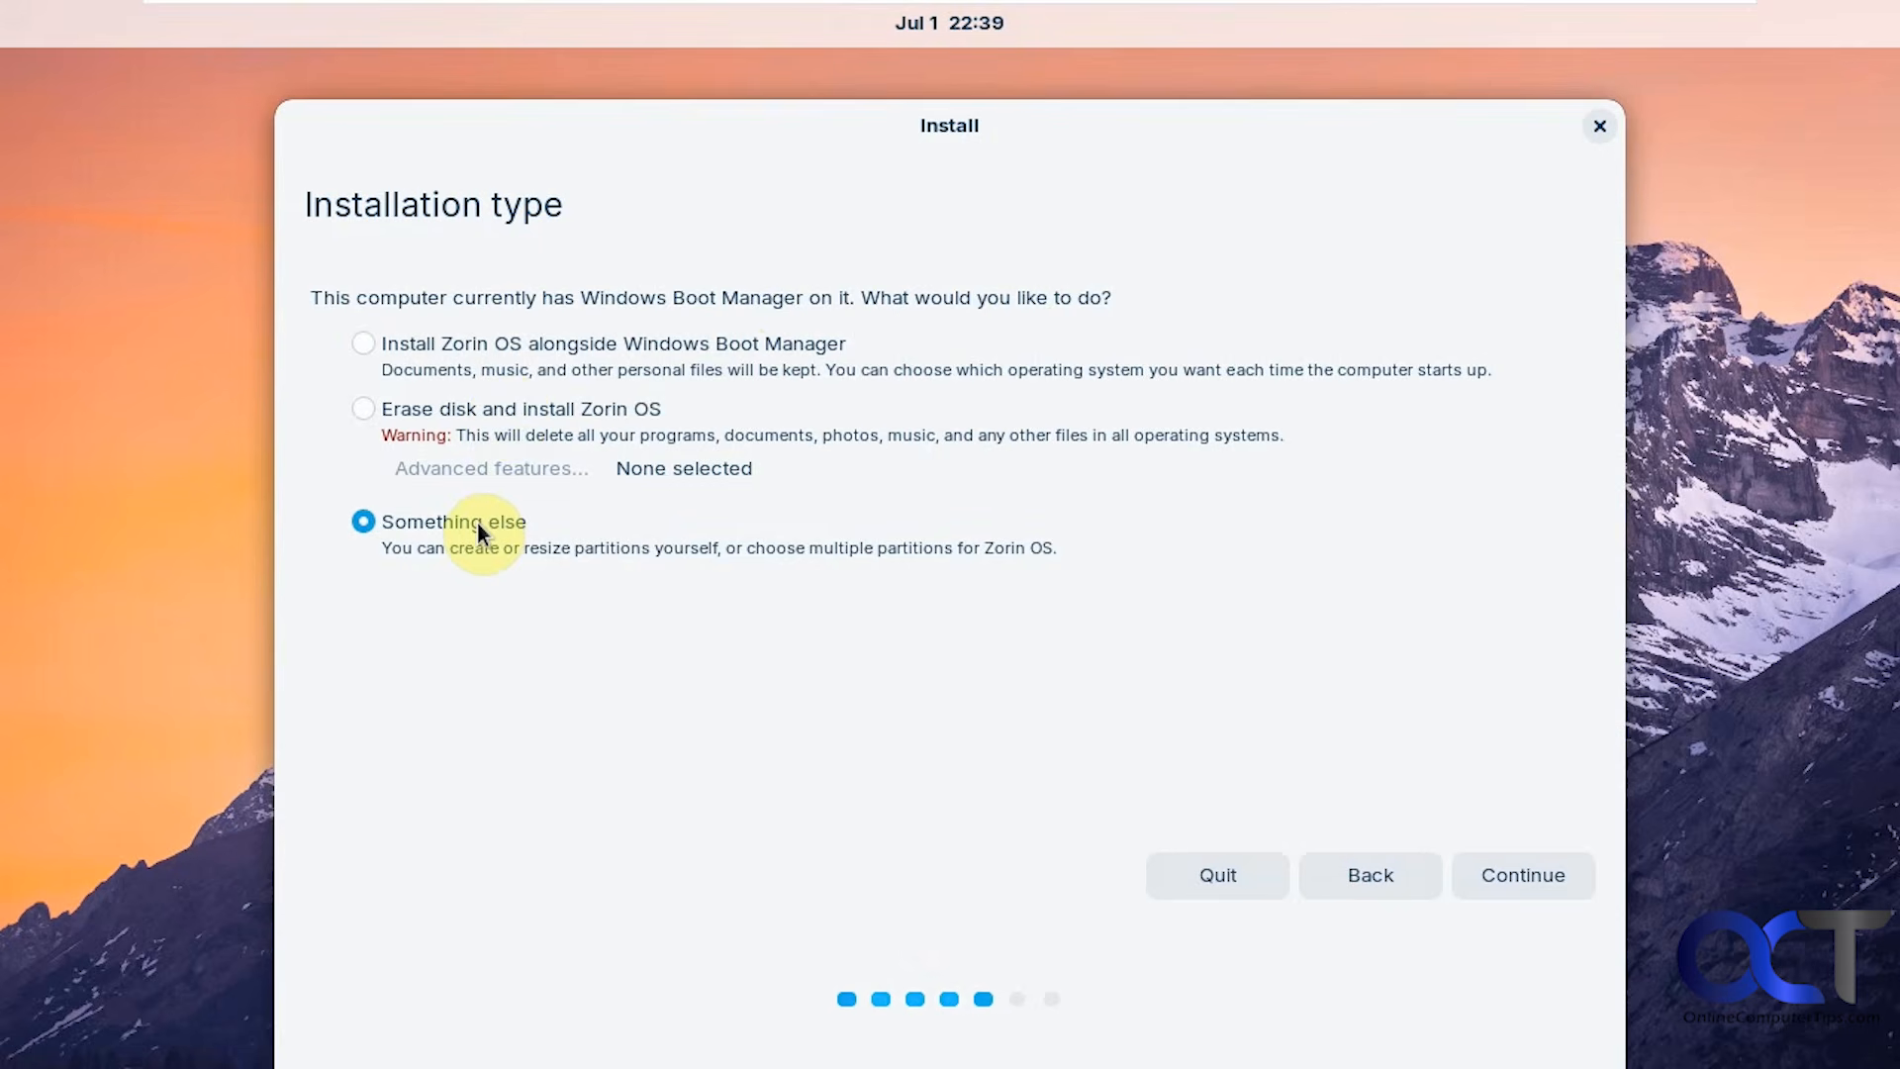
click(1510, 876)
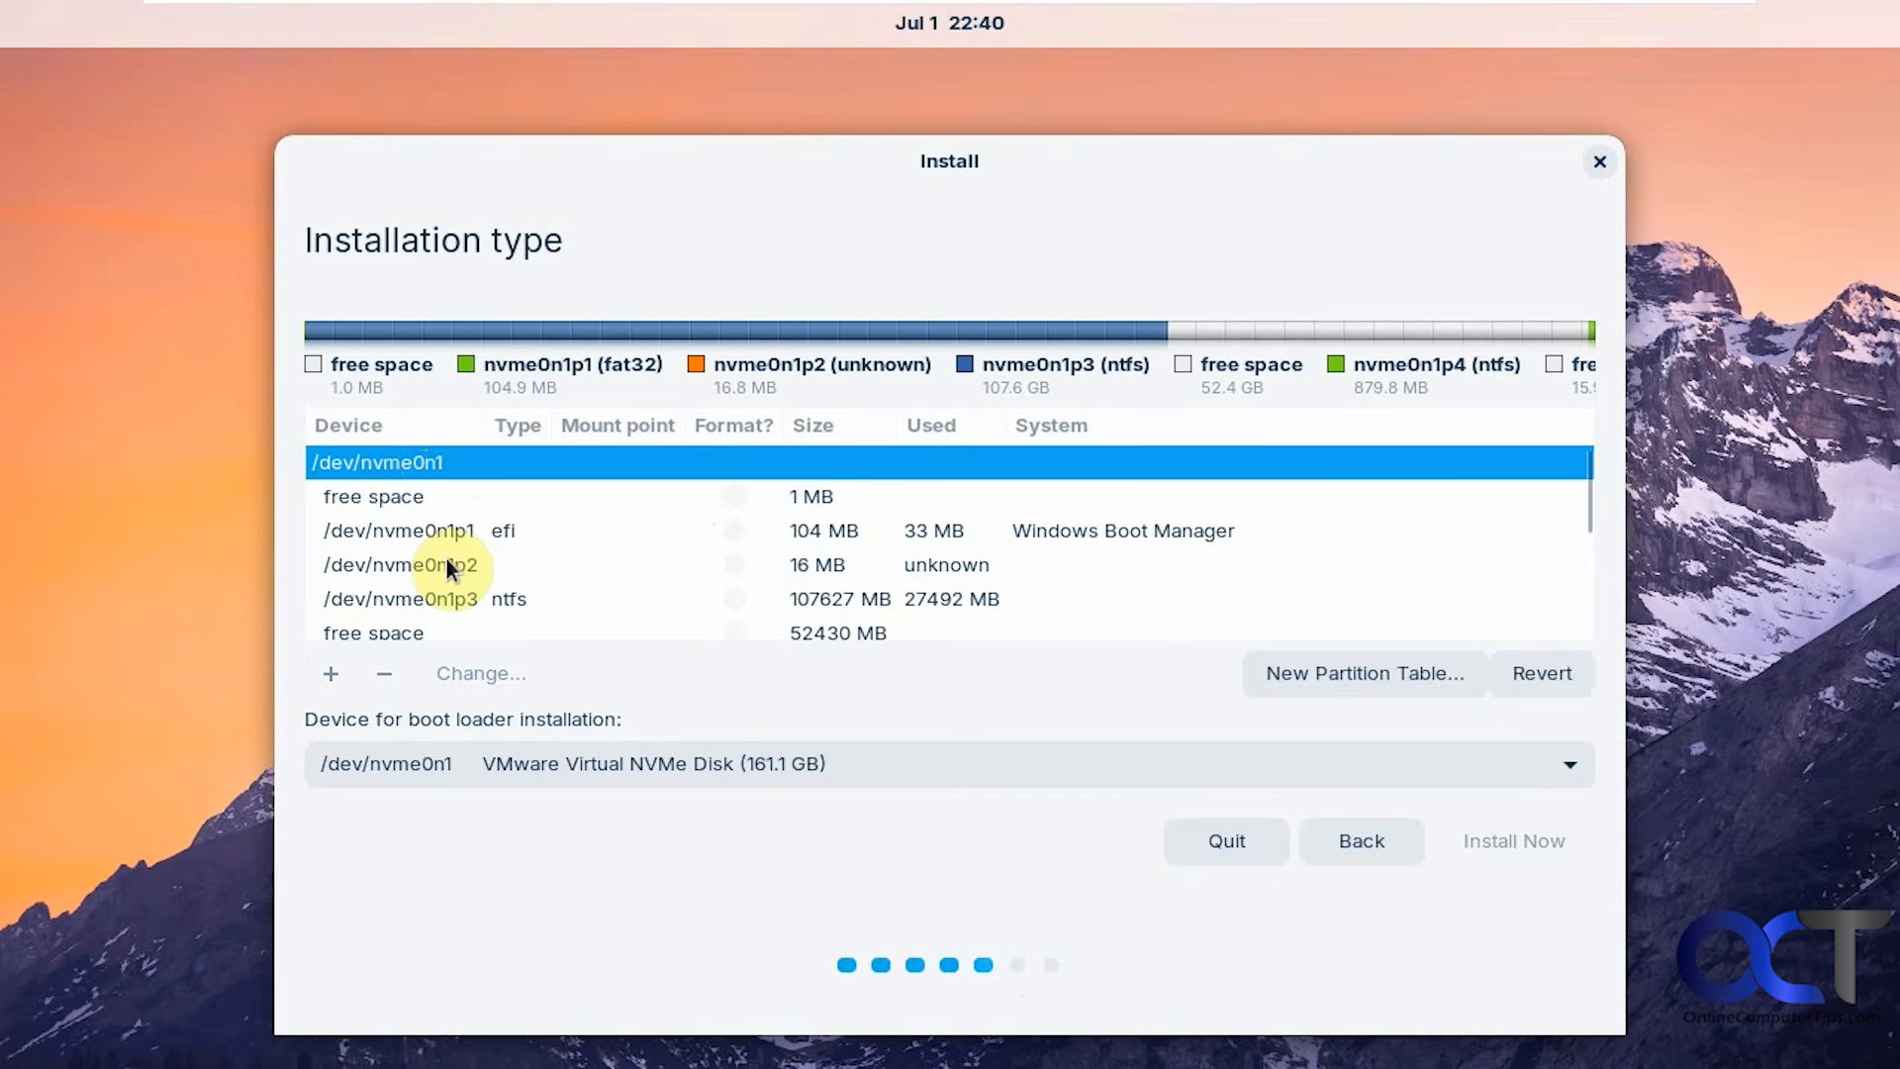
Select the 52430 MB free space row under /dev/nvme0n1, next to the 107627 MB Windows partition.
click(428, 602)
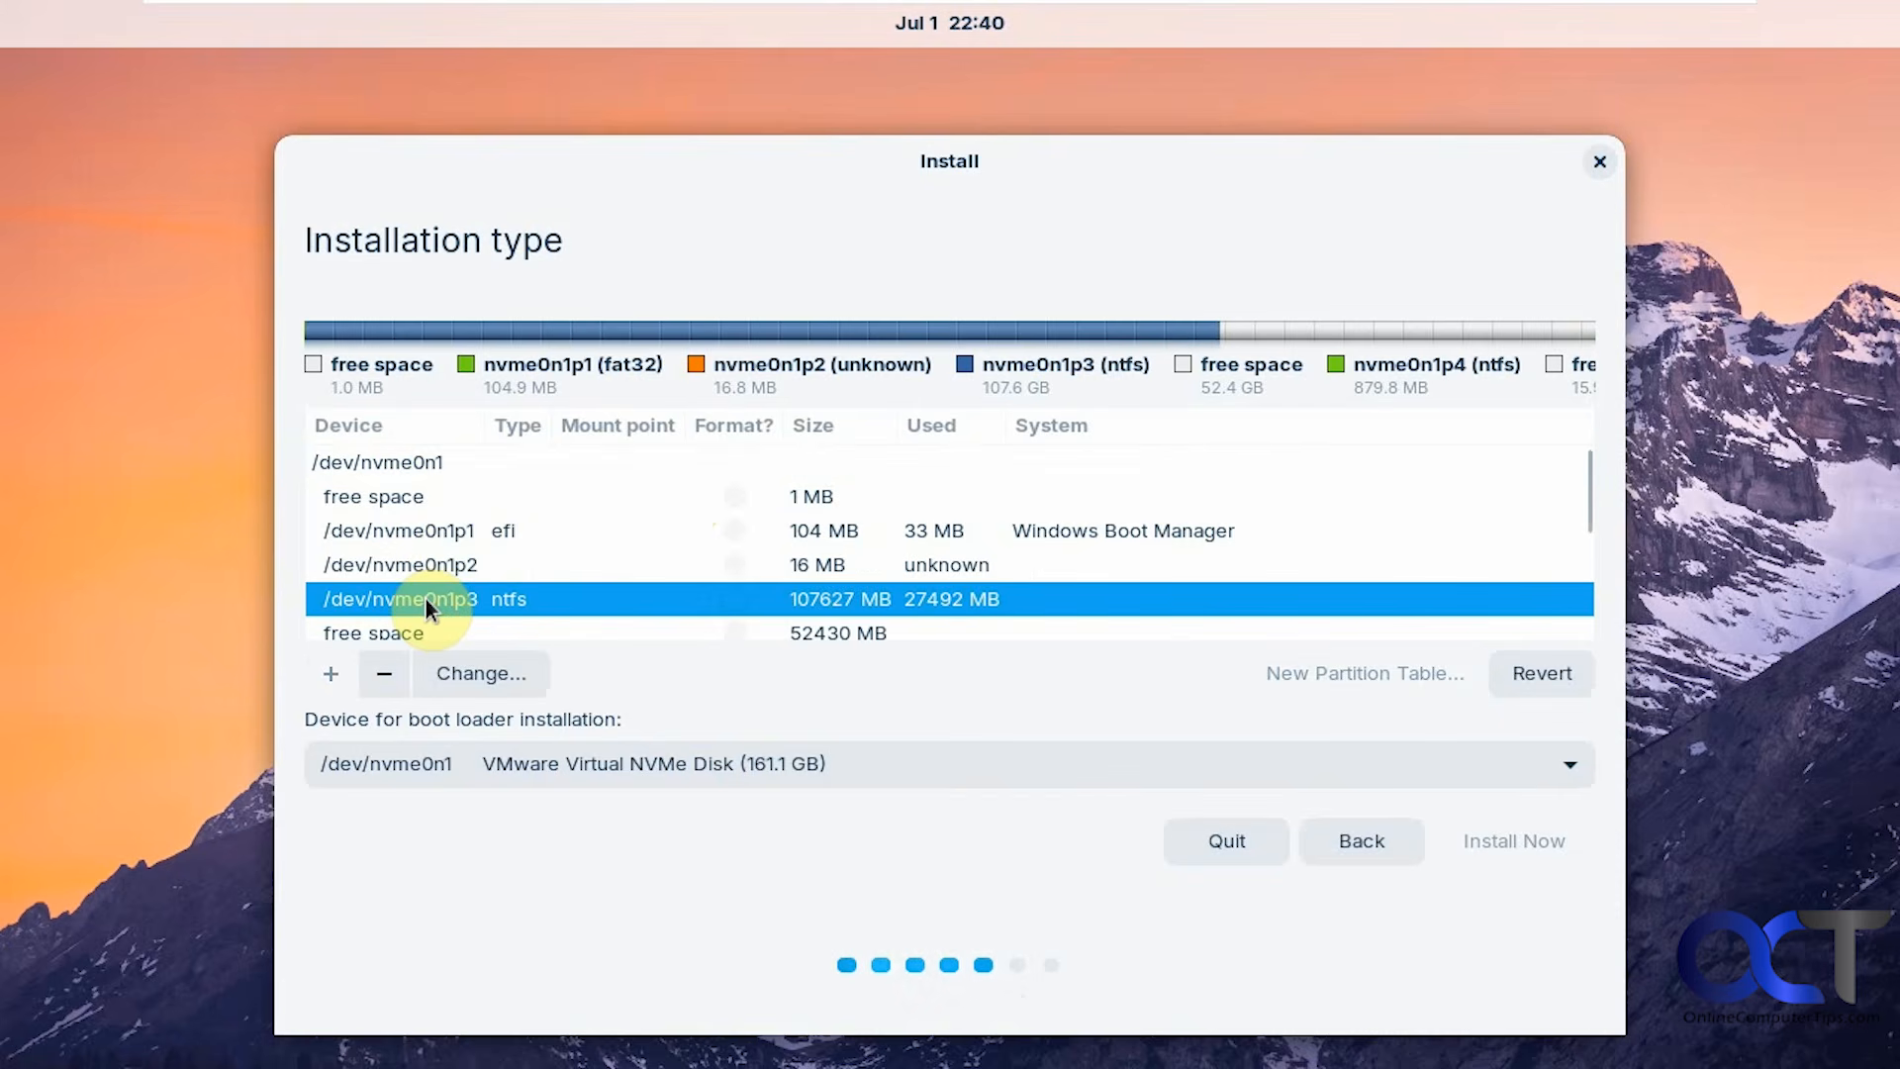
drag(1592, 514, 1582, 544)
click(853, 567)
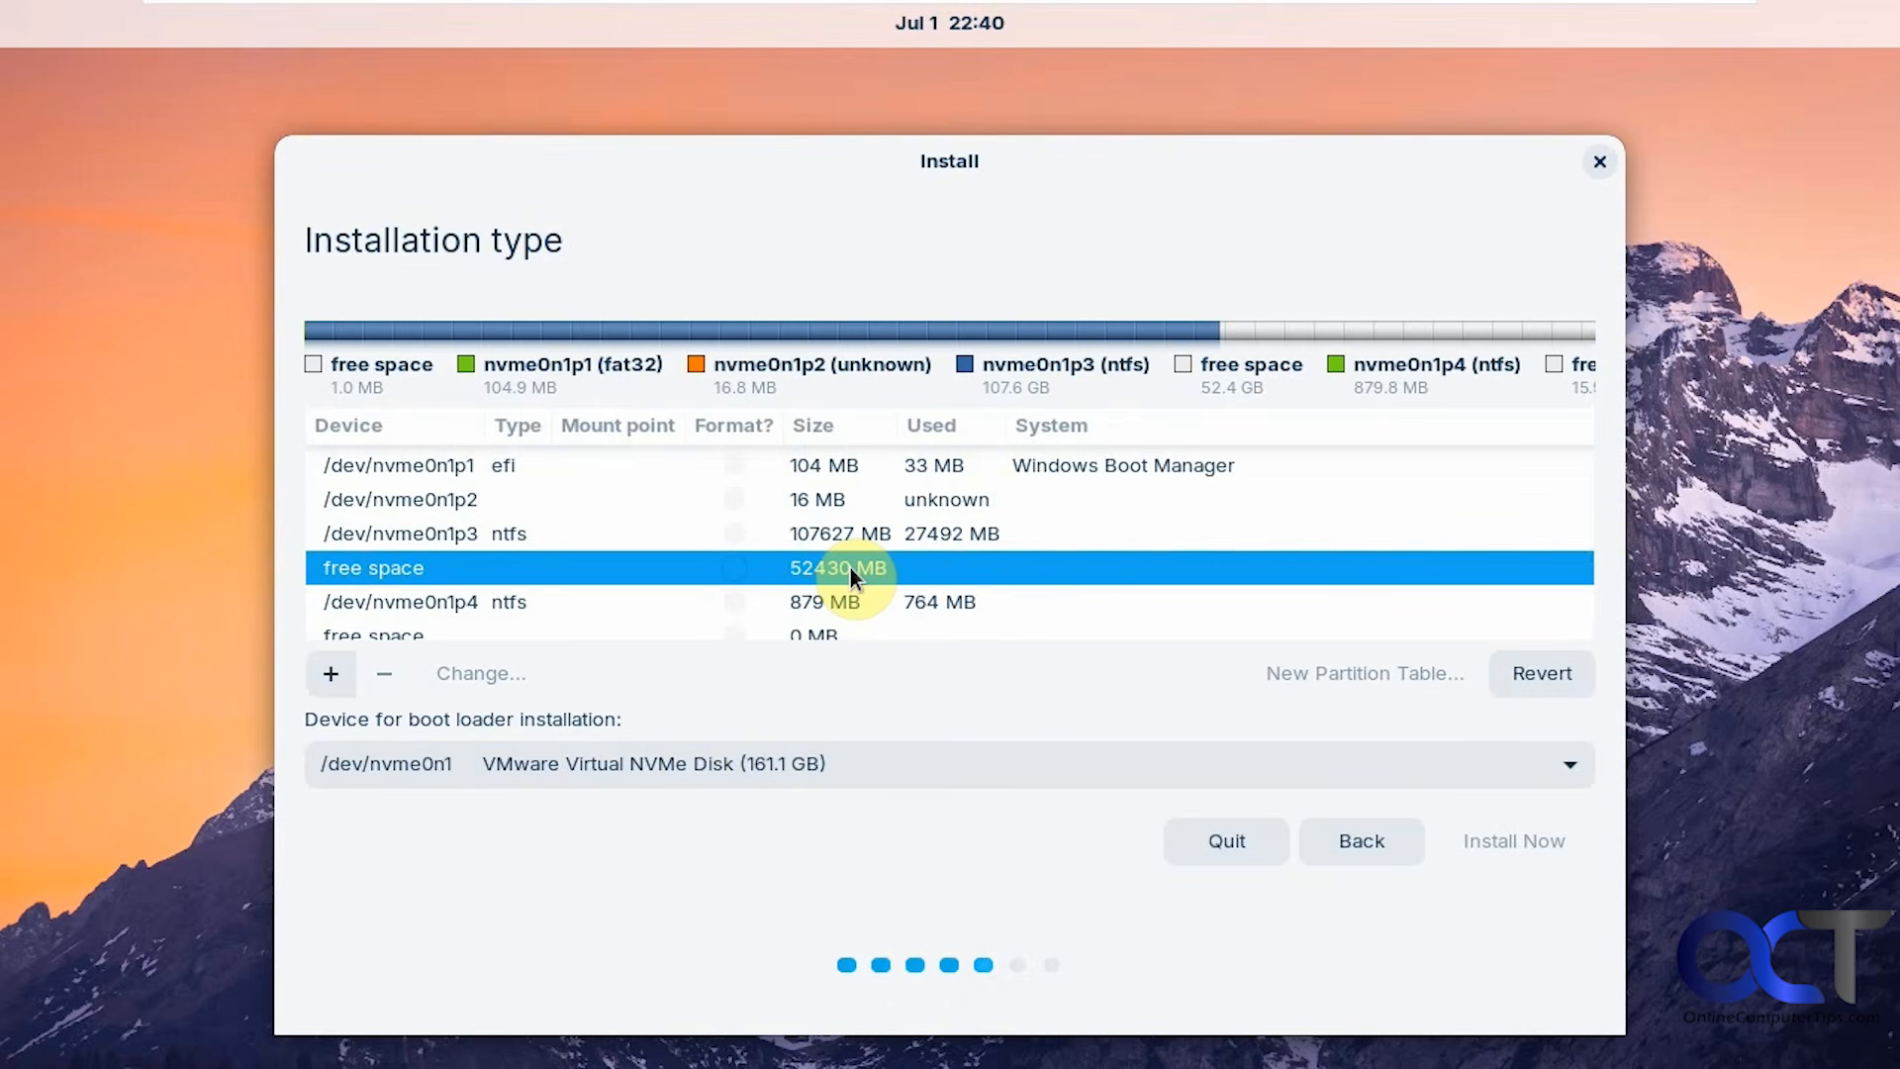
drag(1582, 524, 1572, 574)
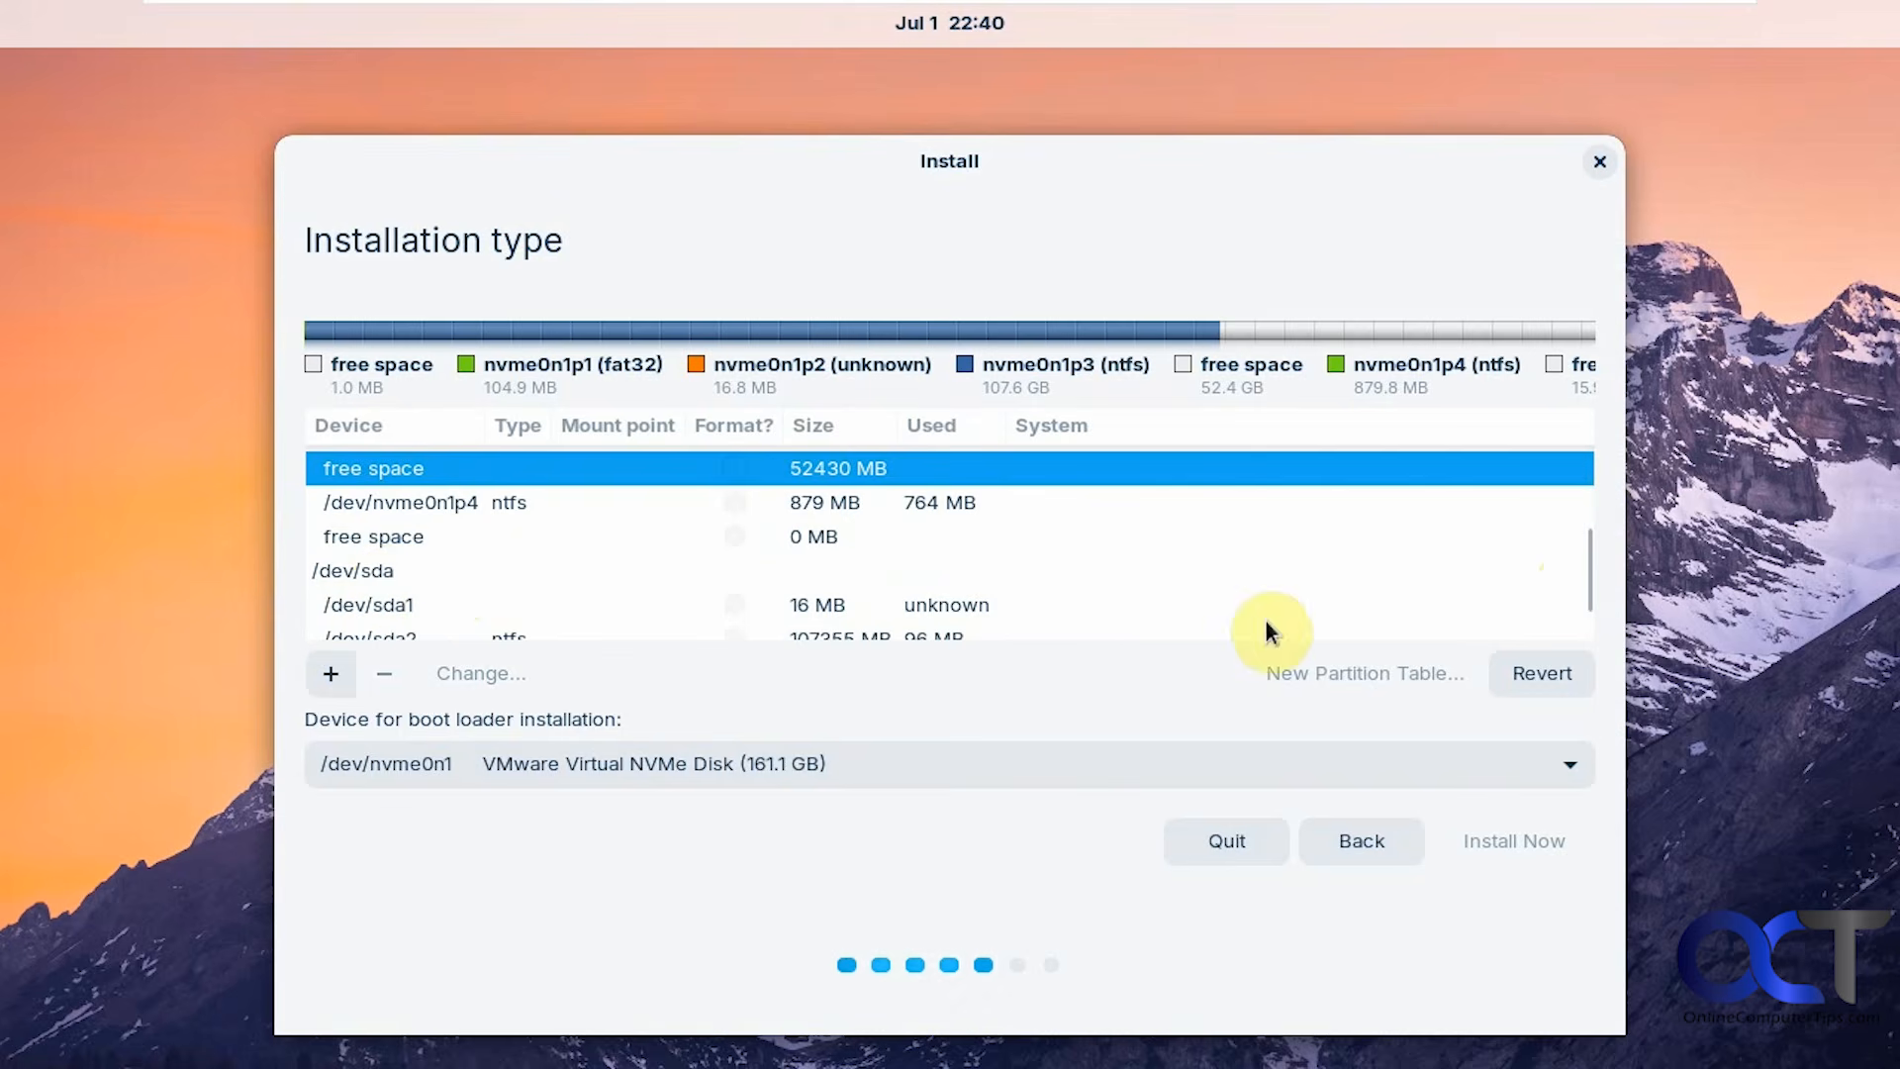
drag(1587, 567, 1580, 602)
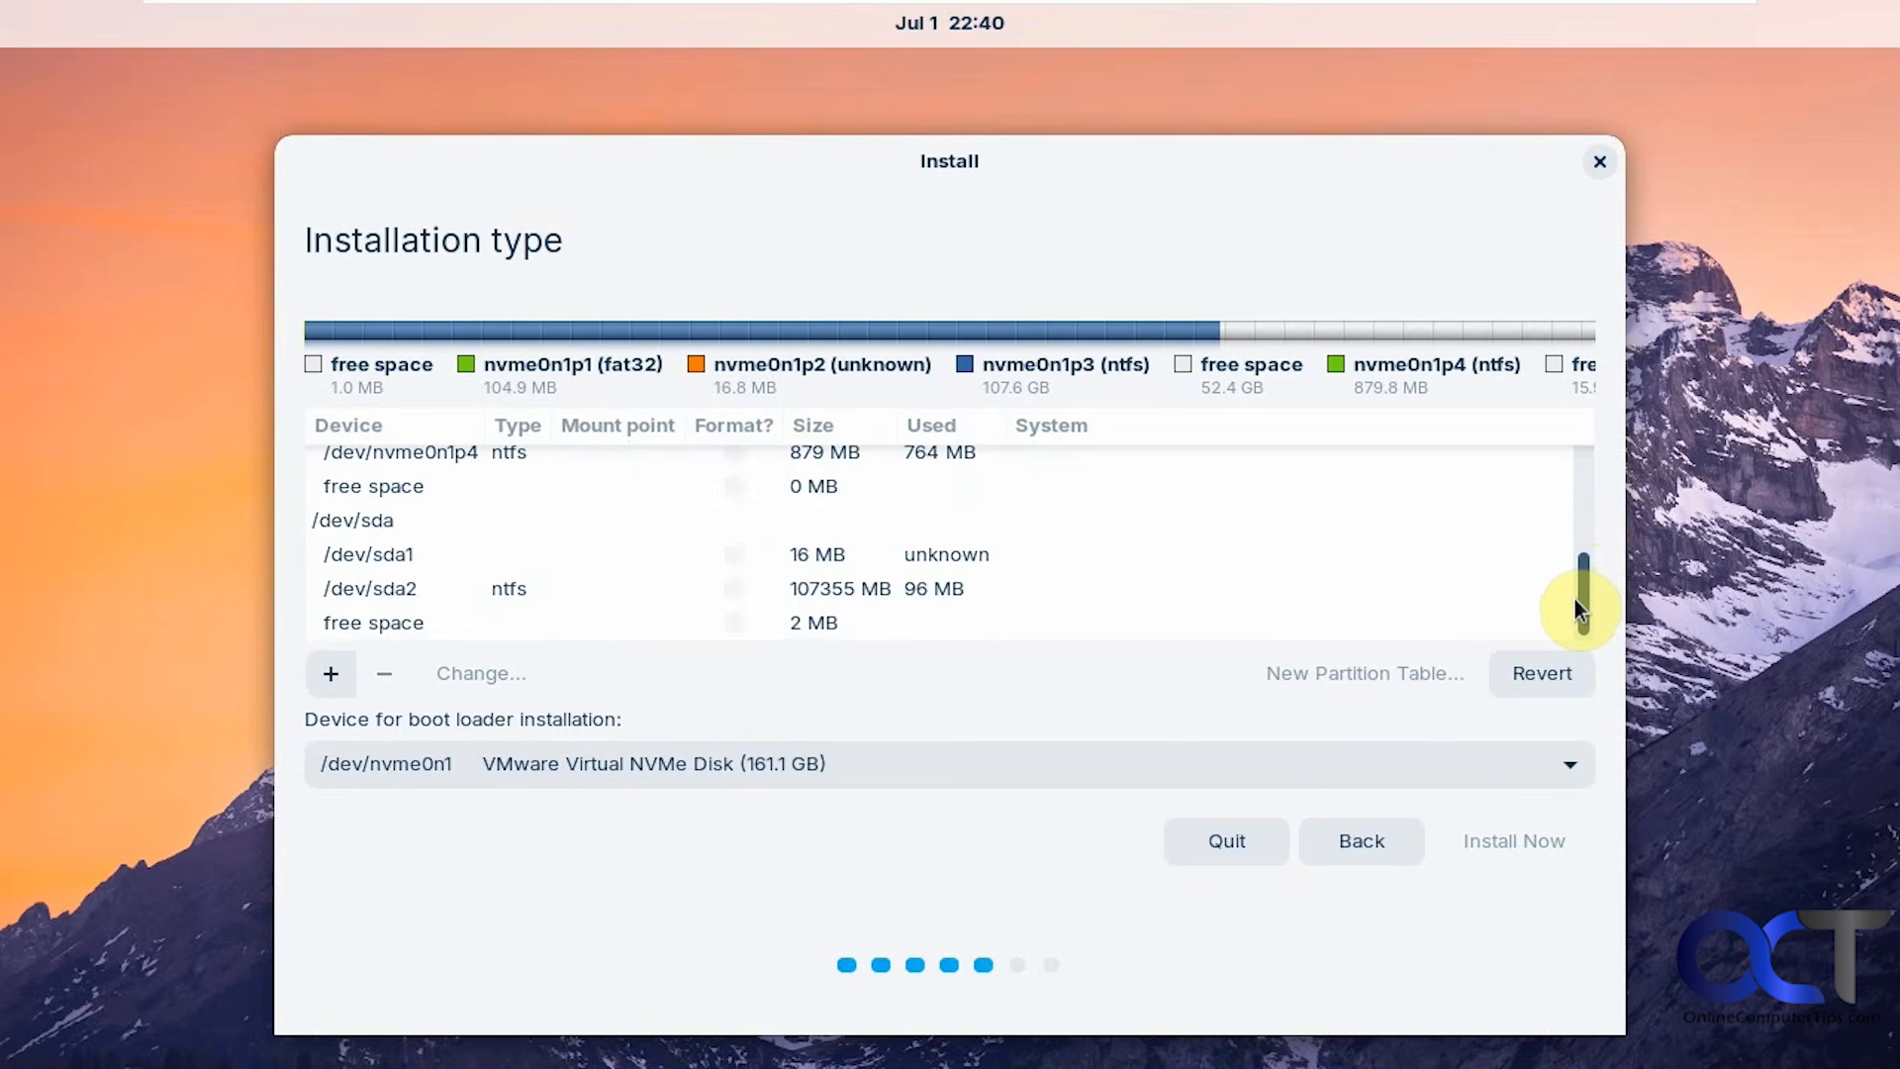
drag(1575, 599, 1597, 521)
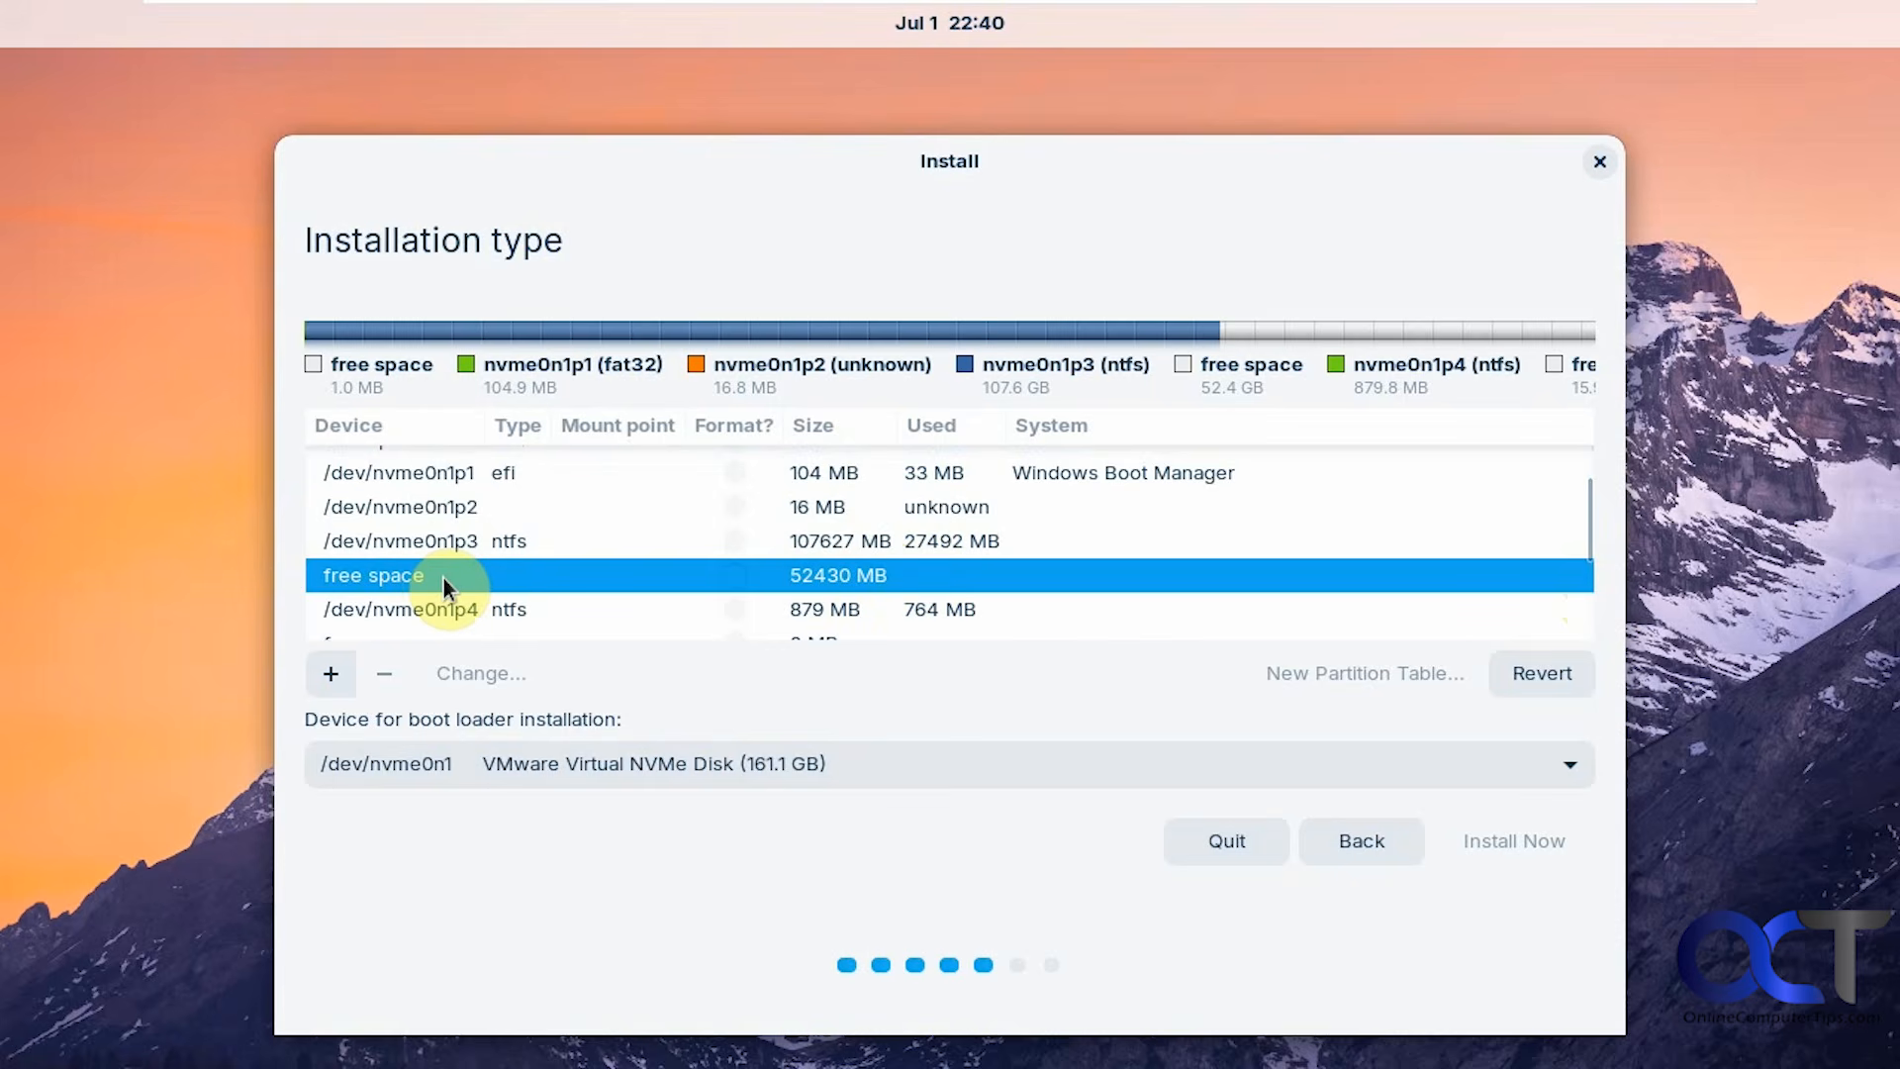
Create a primary Ext4 partition in the 52431 MB free space, mounted at root (/).
click(333, 672)
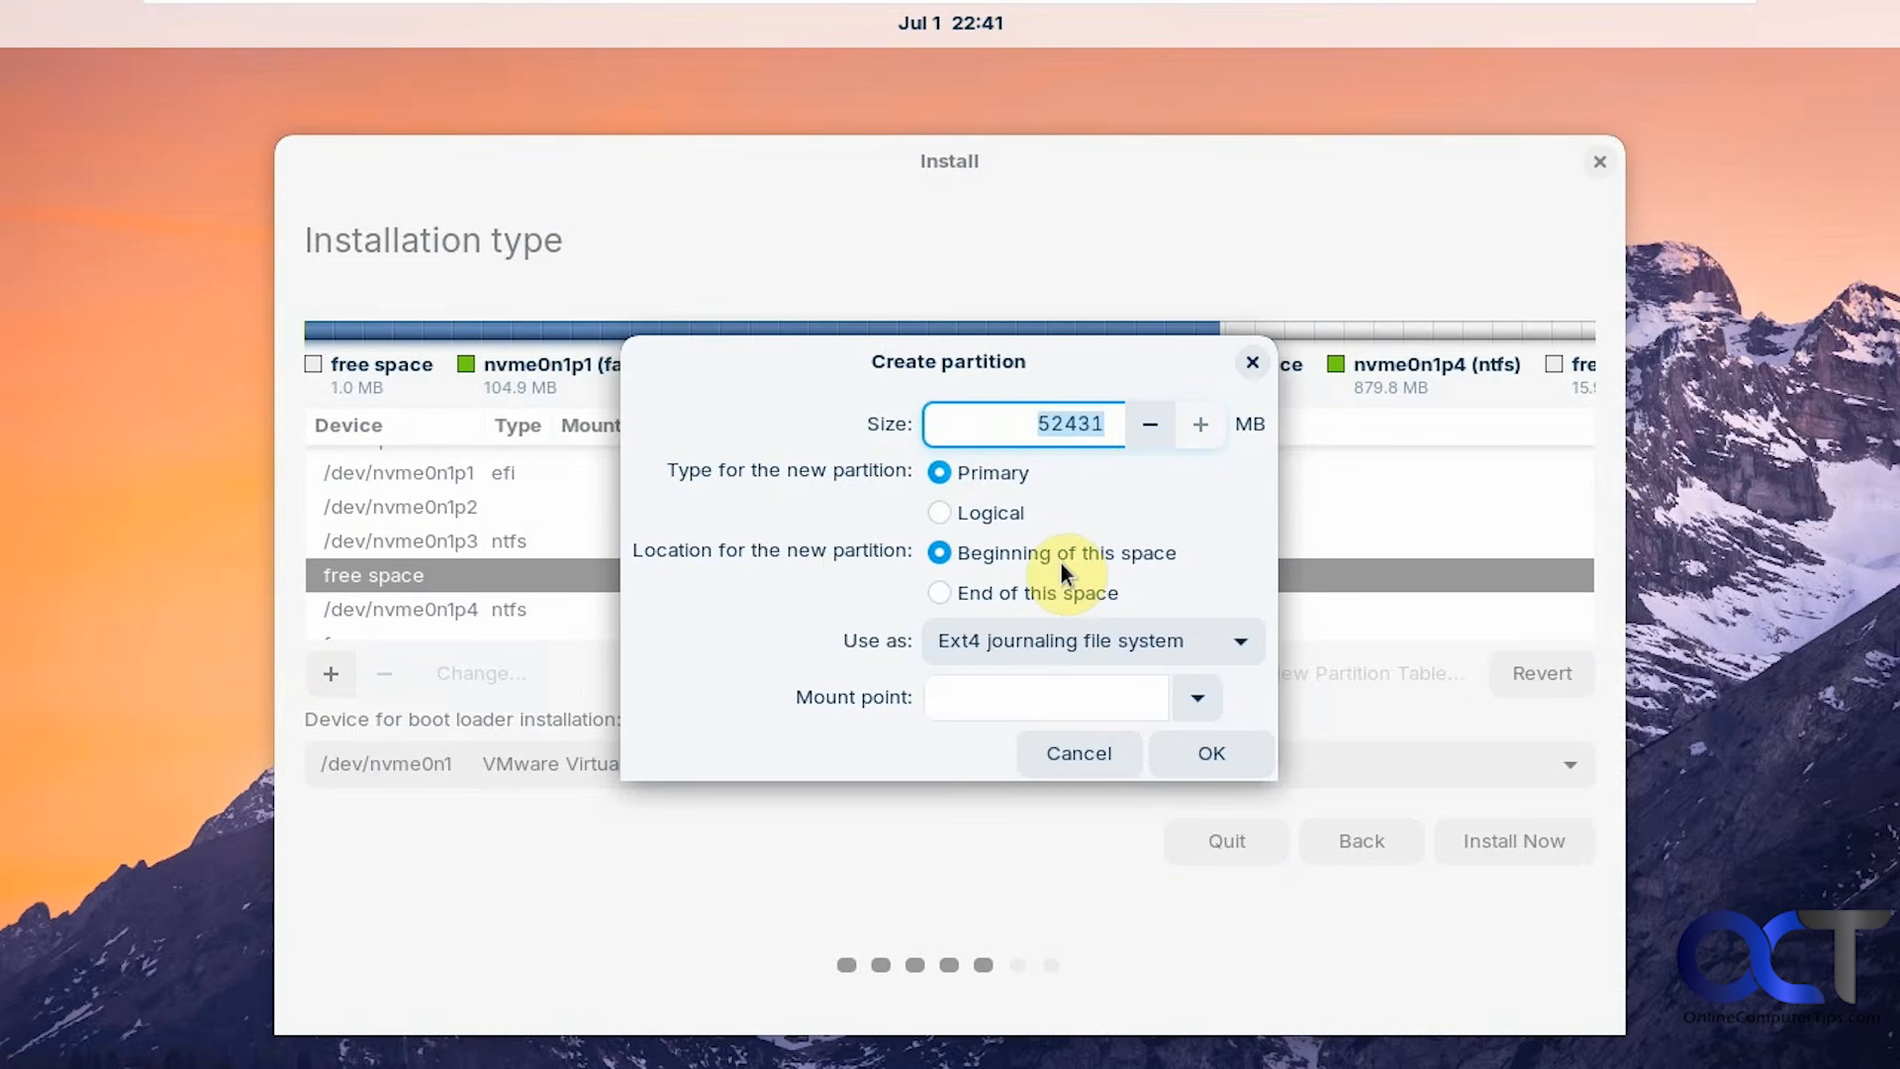
click(1232, 639)
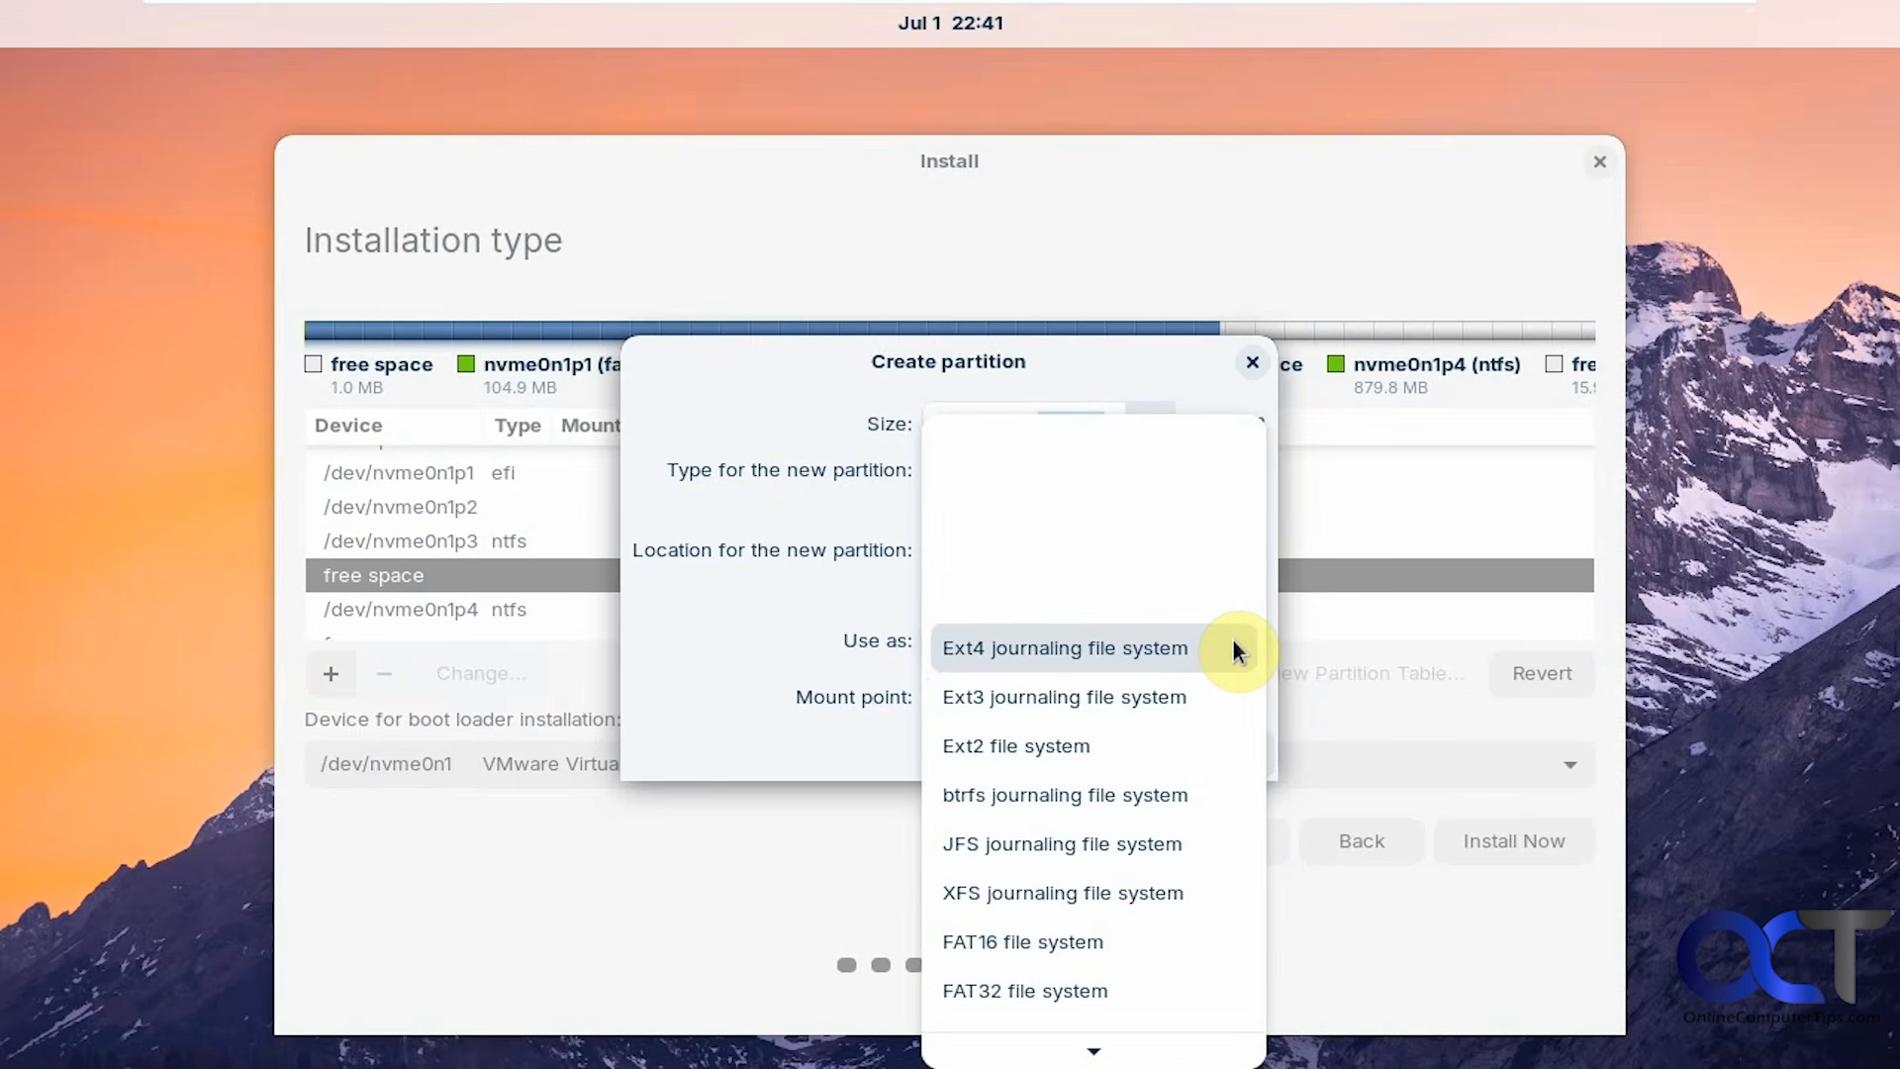
click(1235, 649)
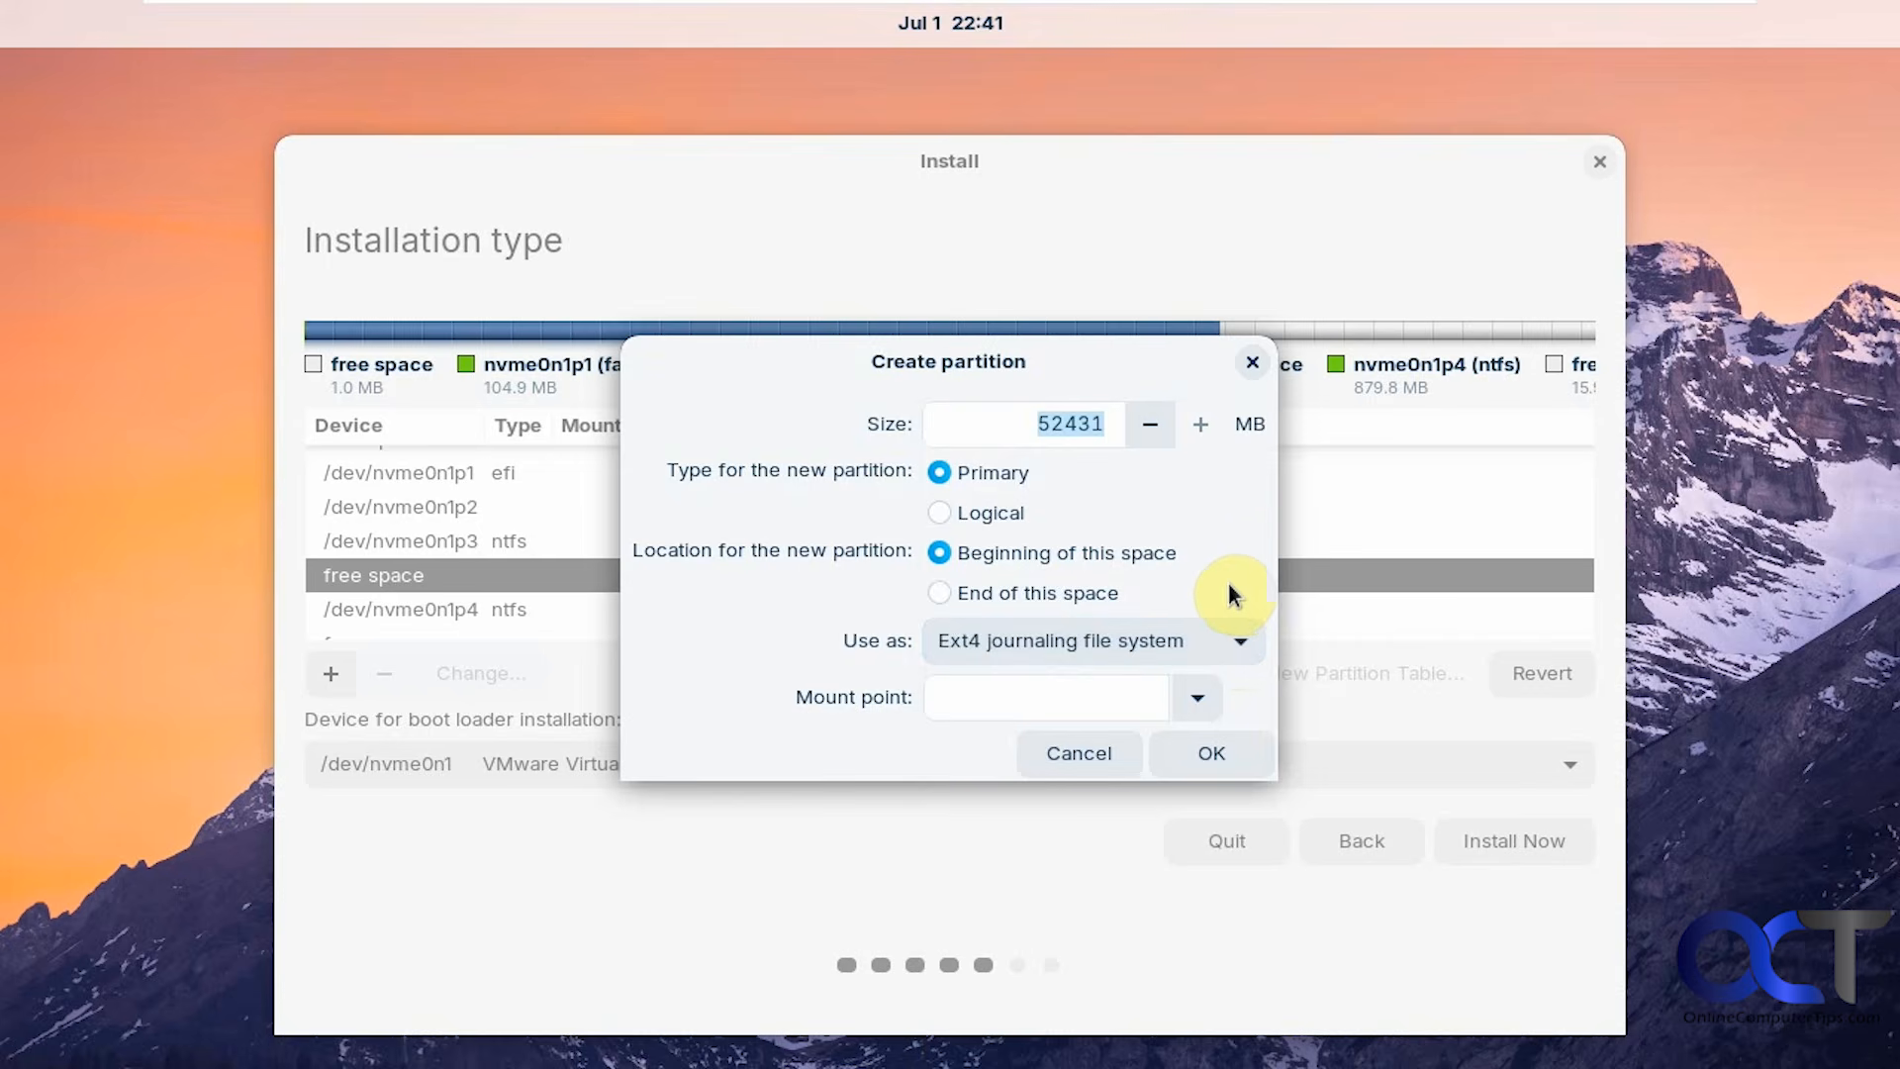
click(1230, 638)
click(1233, 641)
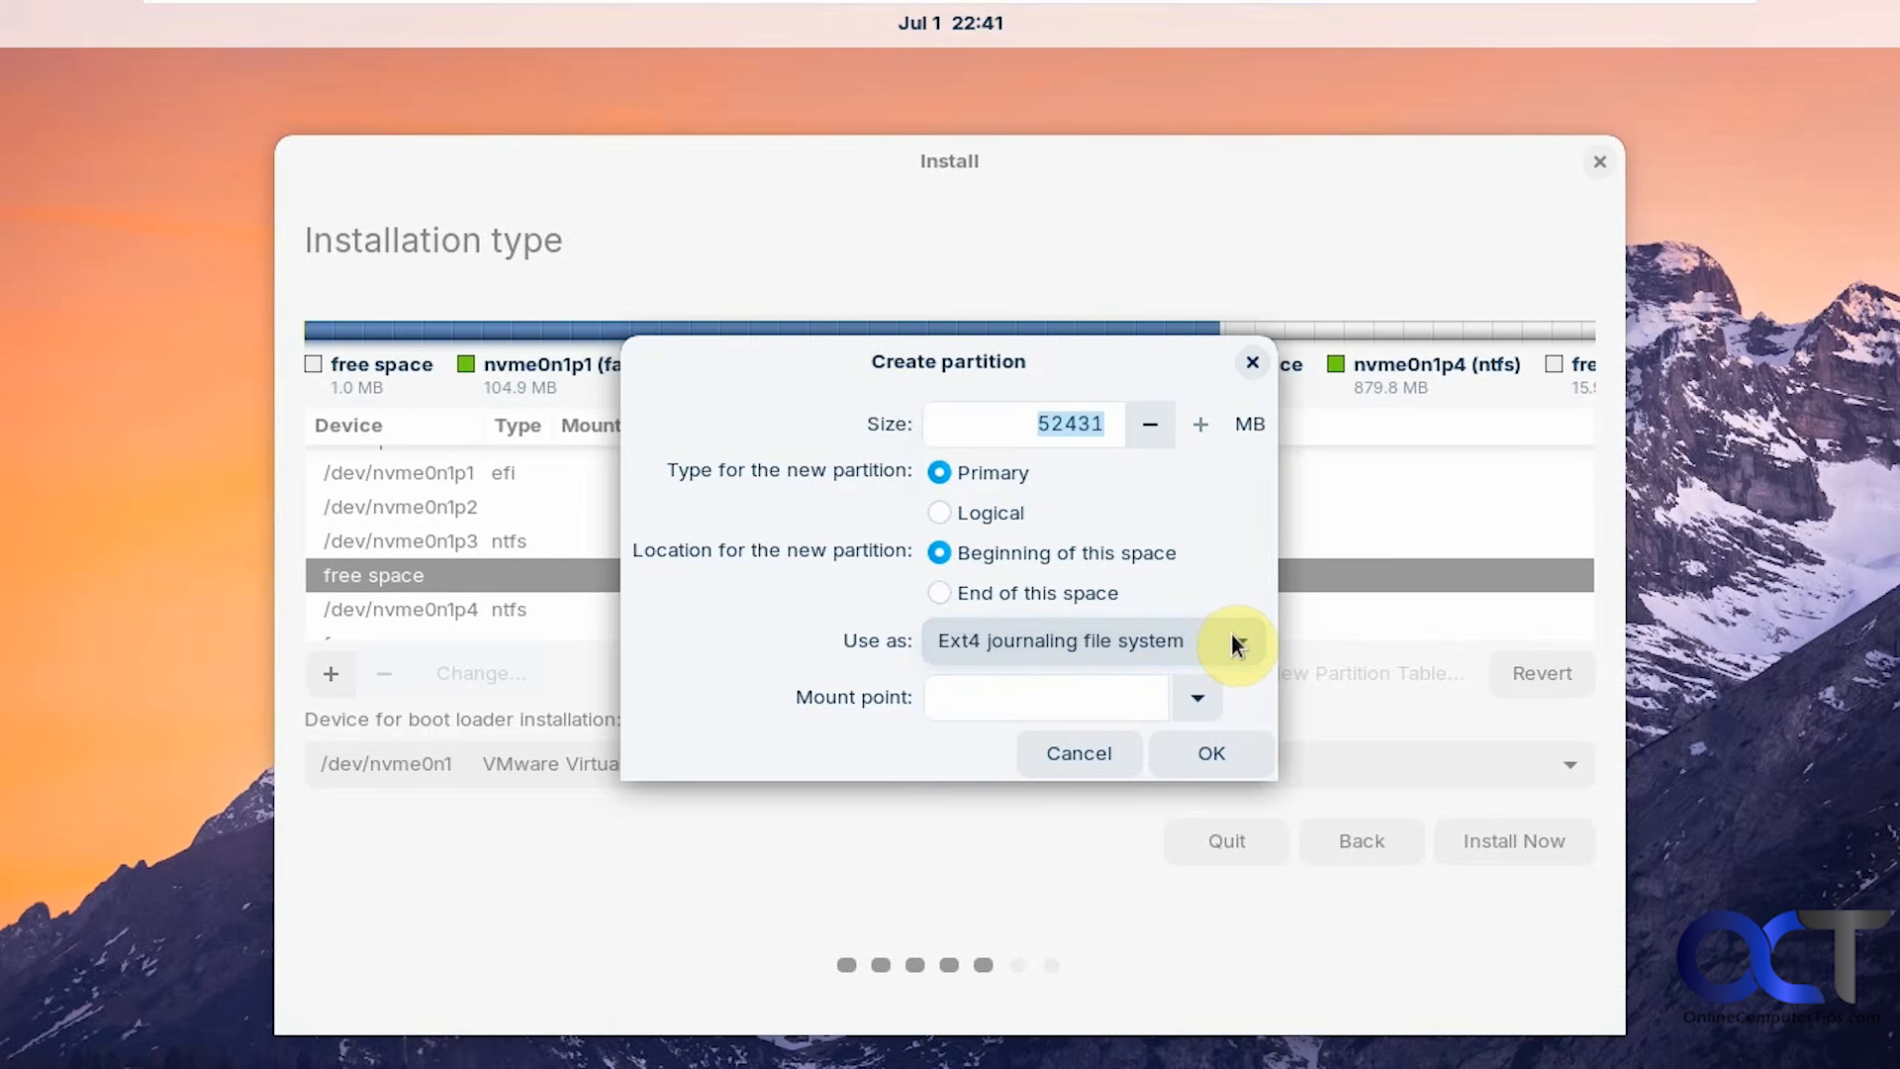
click(1200, 695)
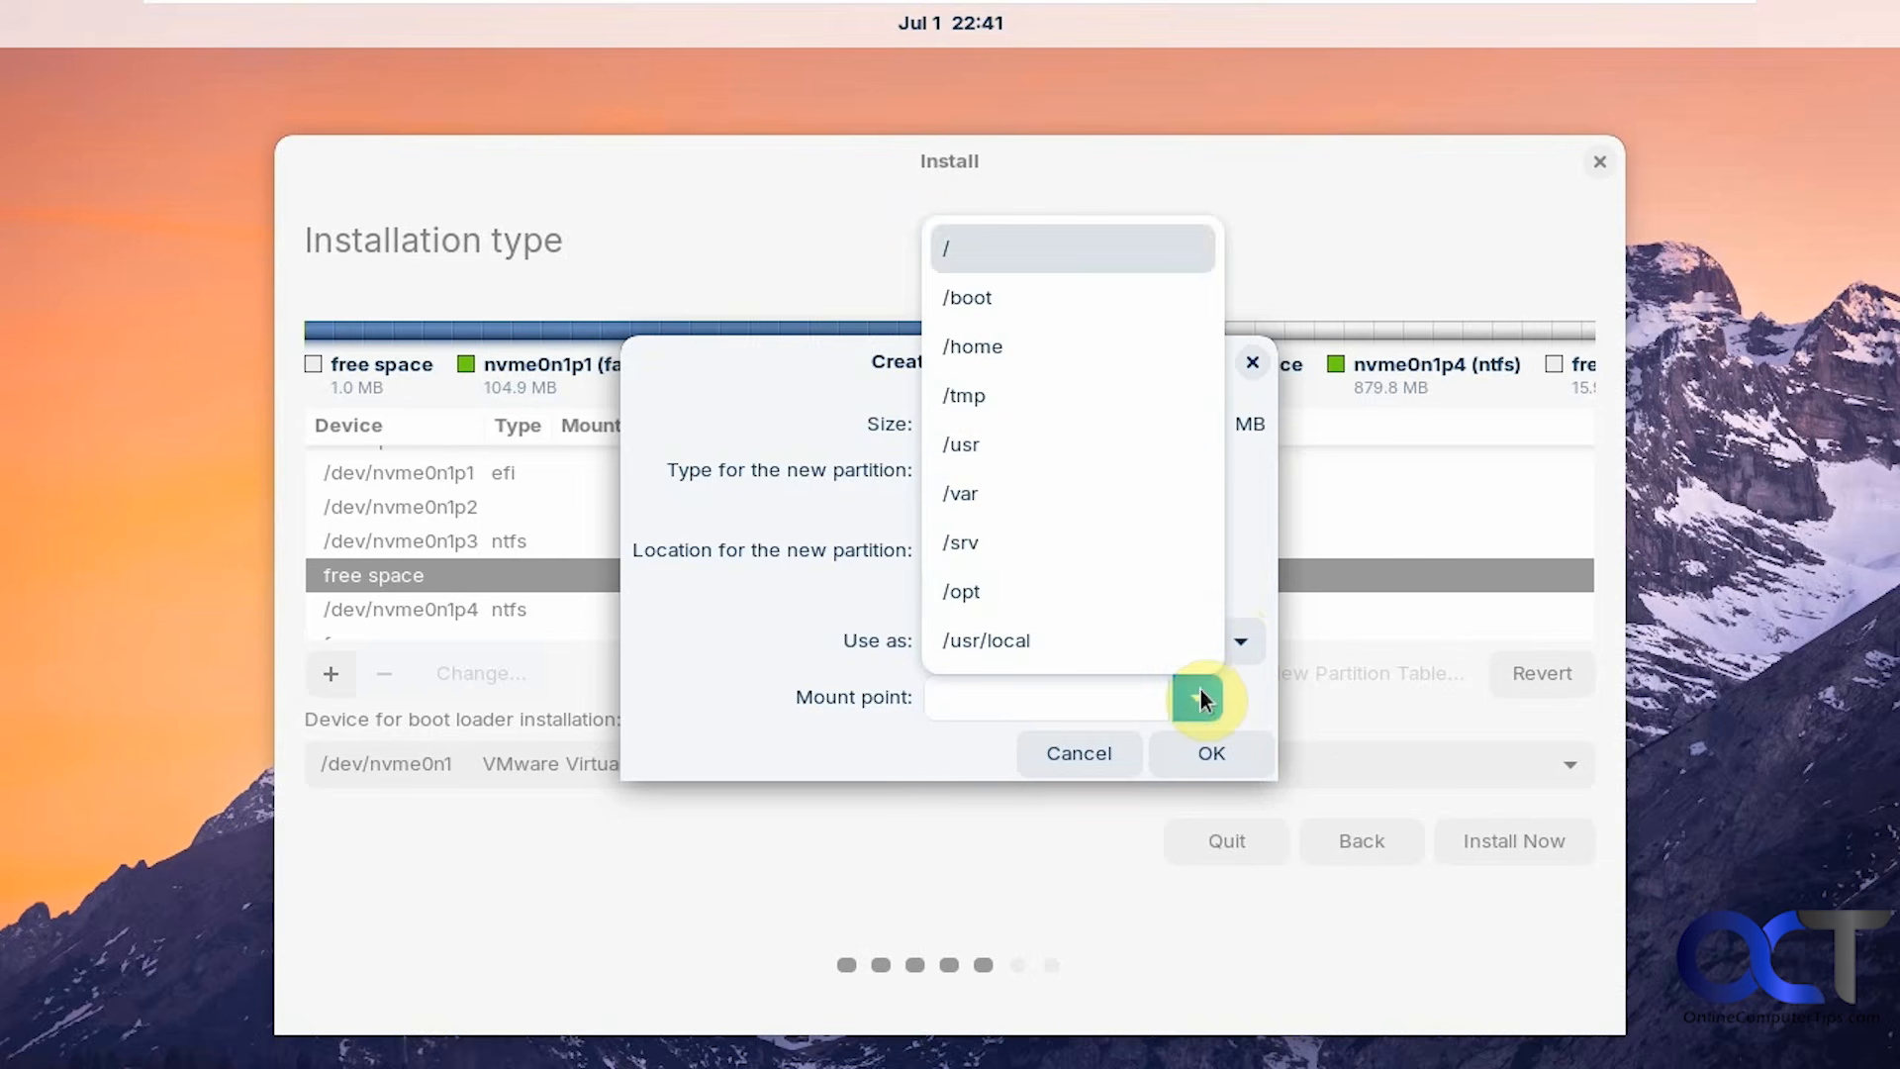
click(1023, 254)
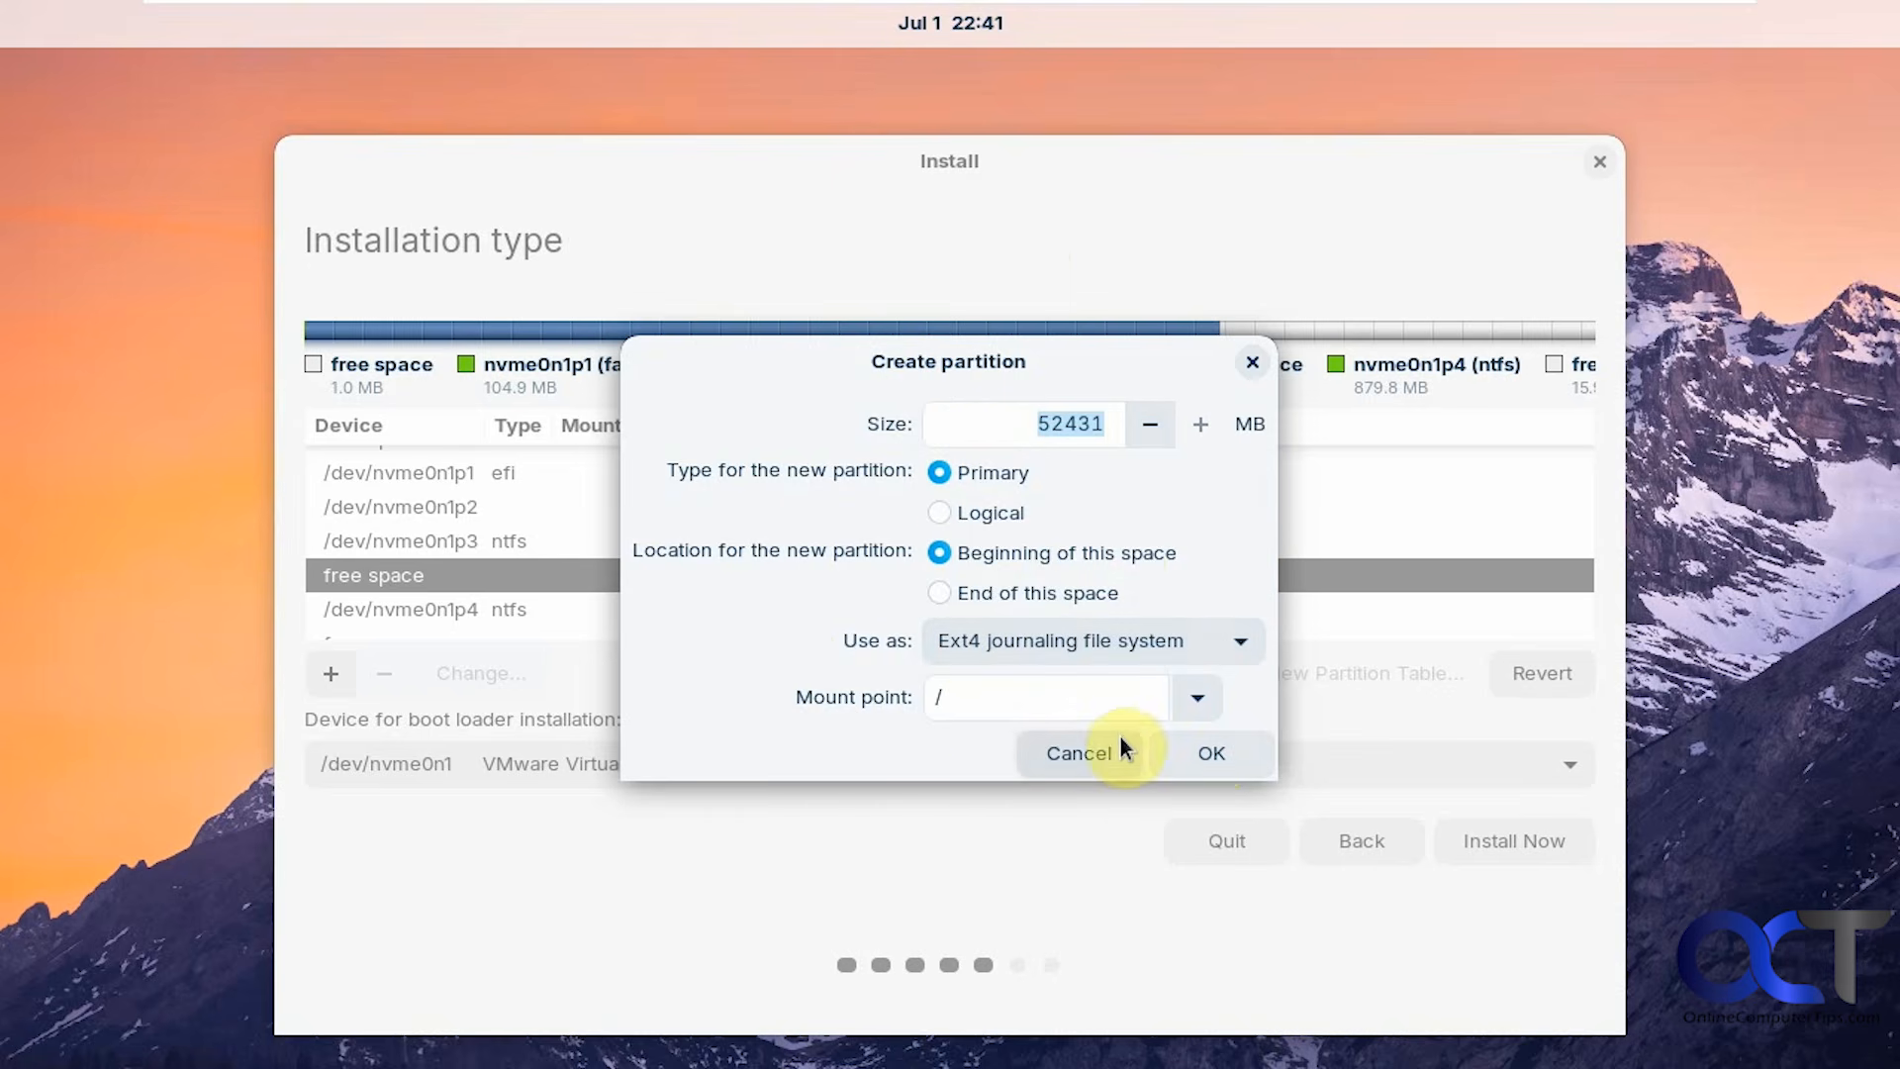
click(1197, 750)
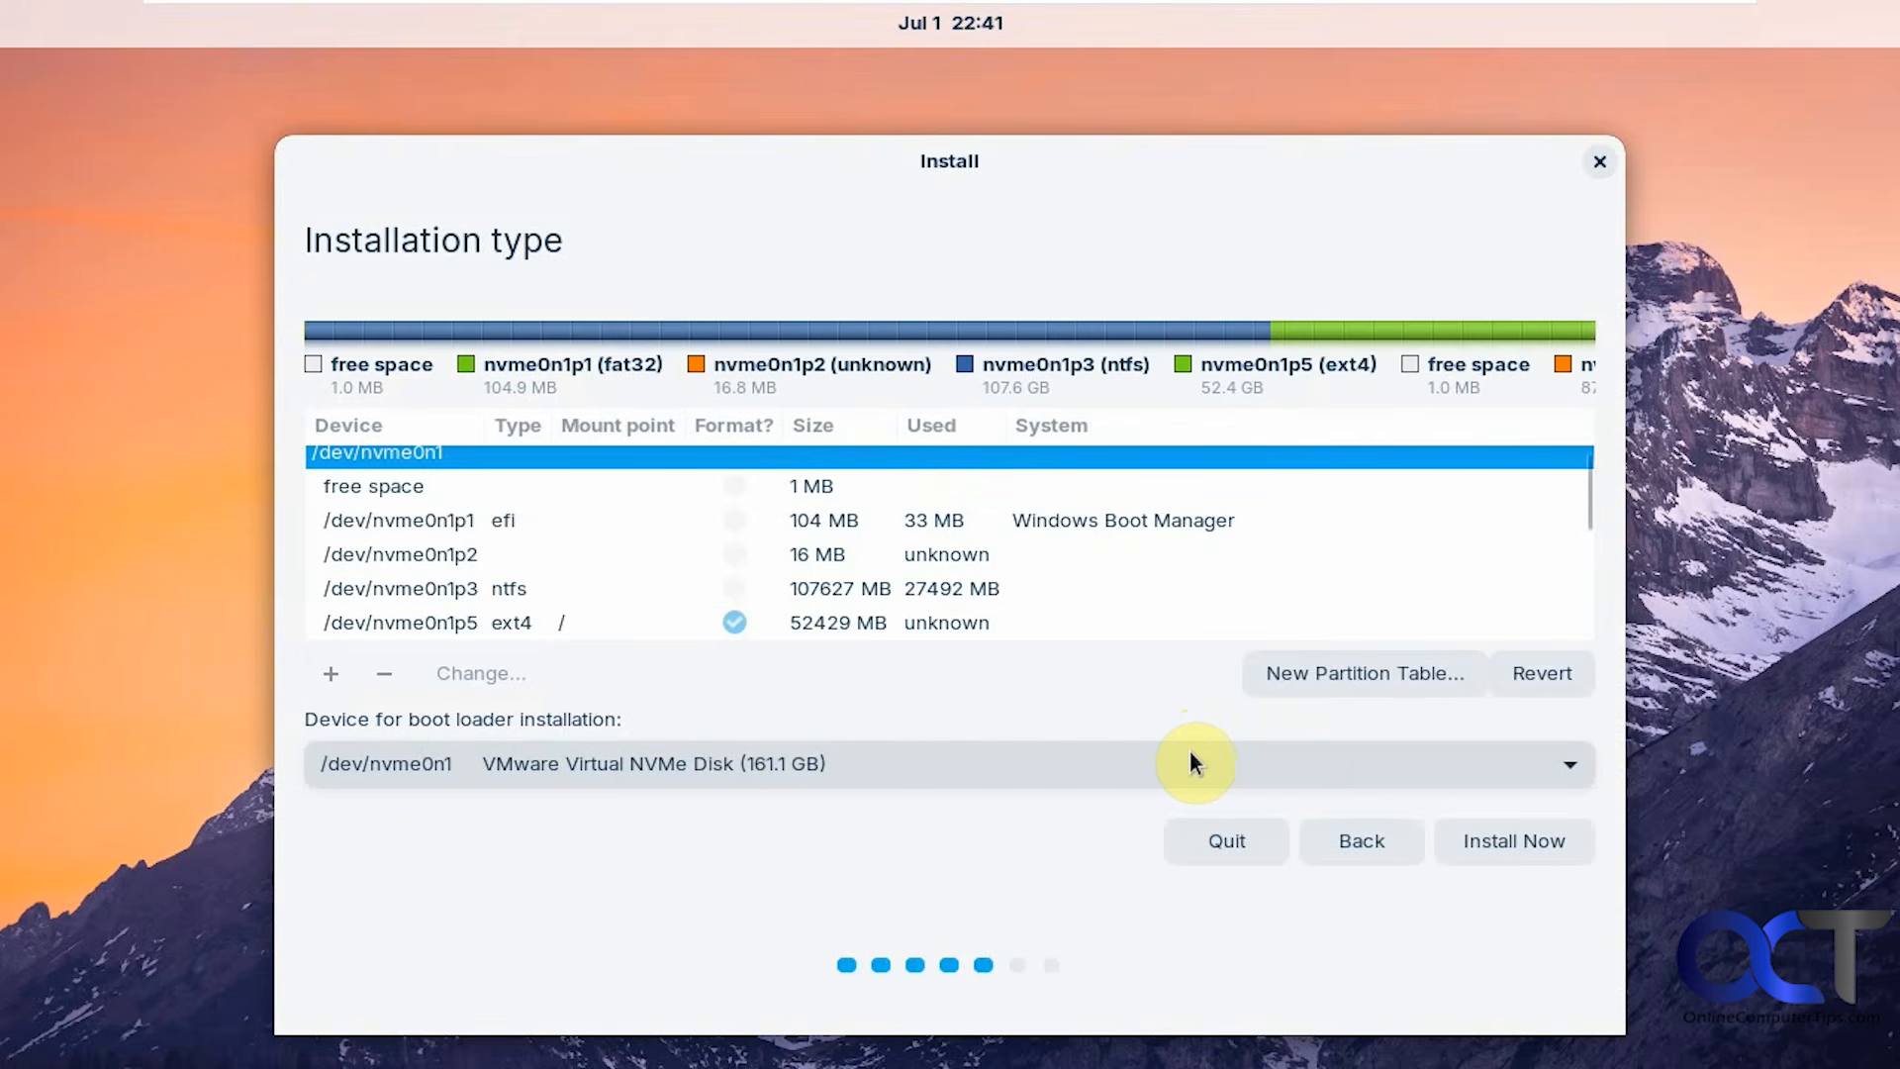
Install Now and approve writing the changes, formatting partition #5 as ext4.
click(1476, 841)
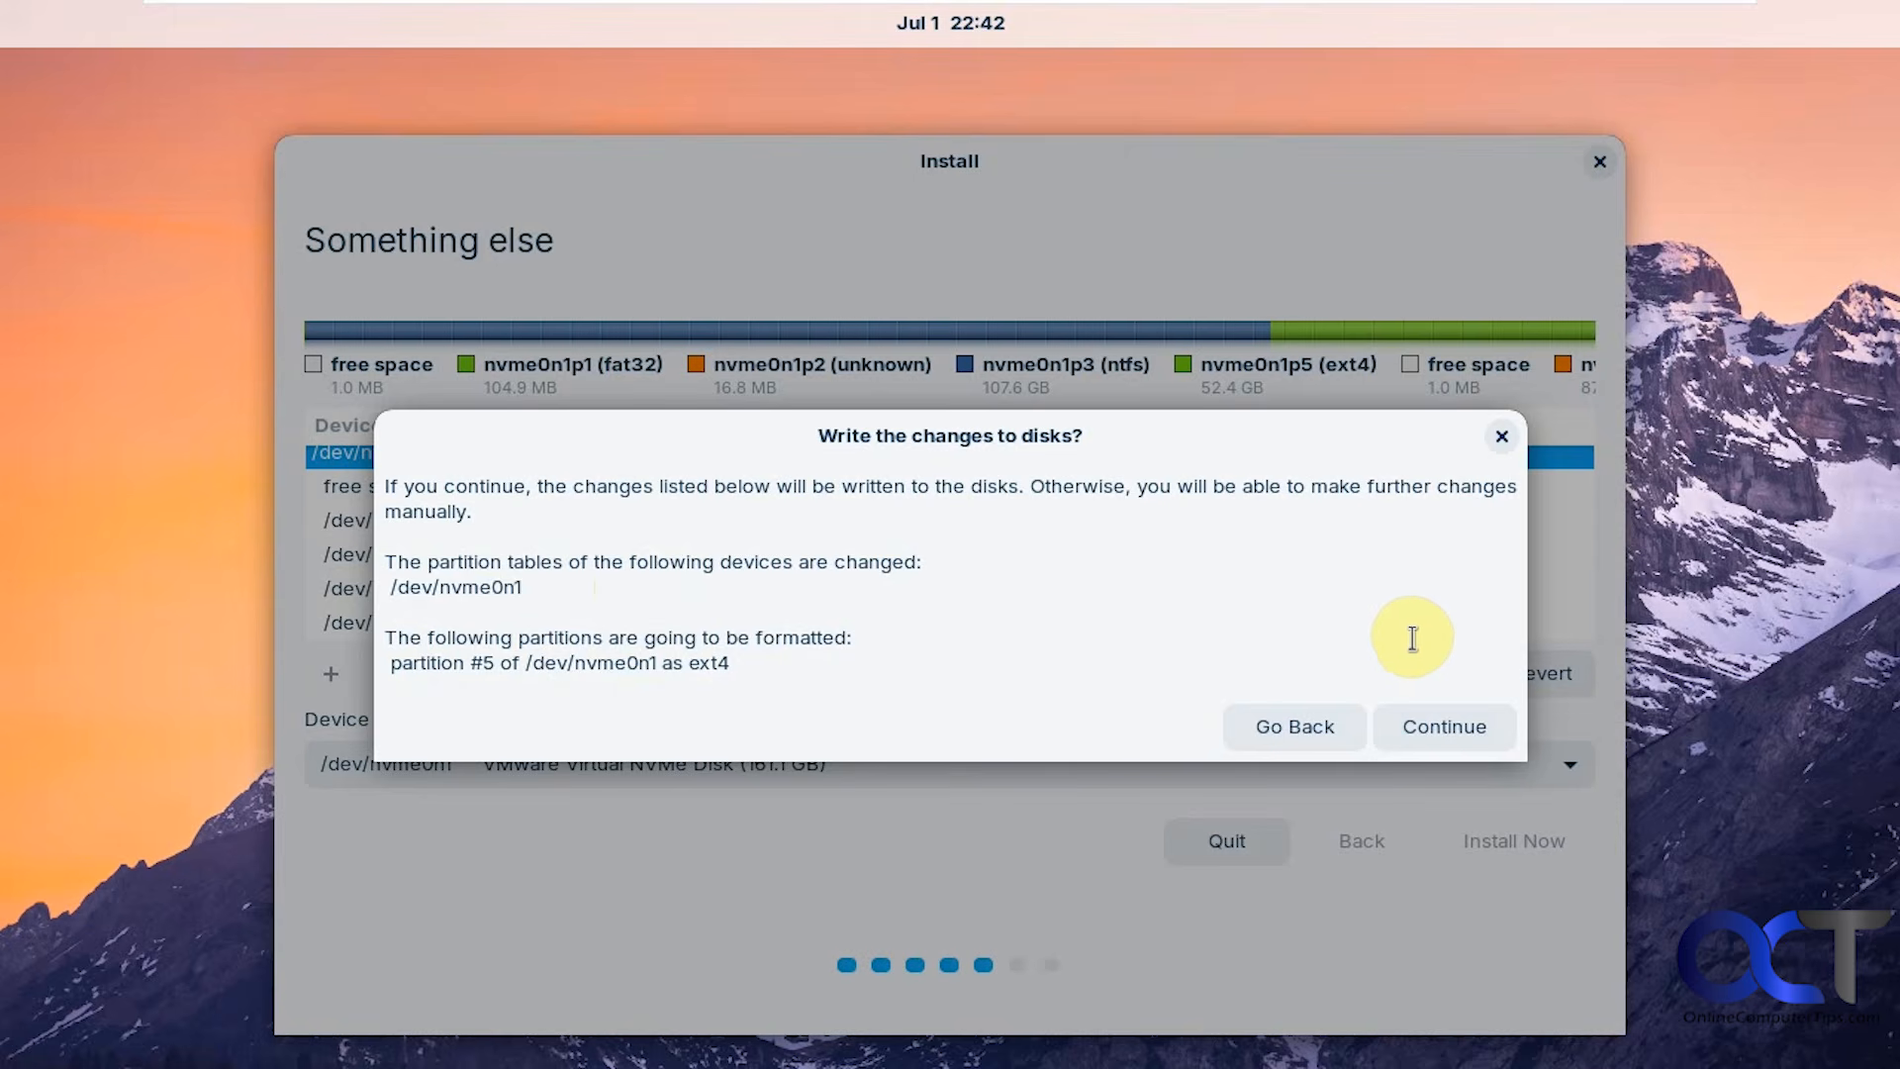
click(1427, 741)
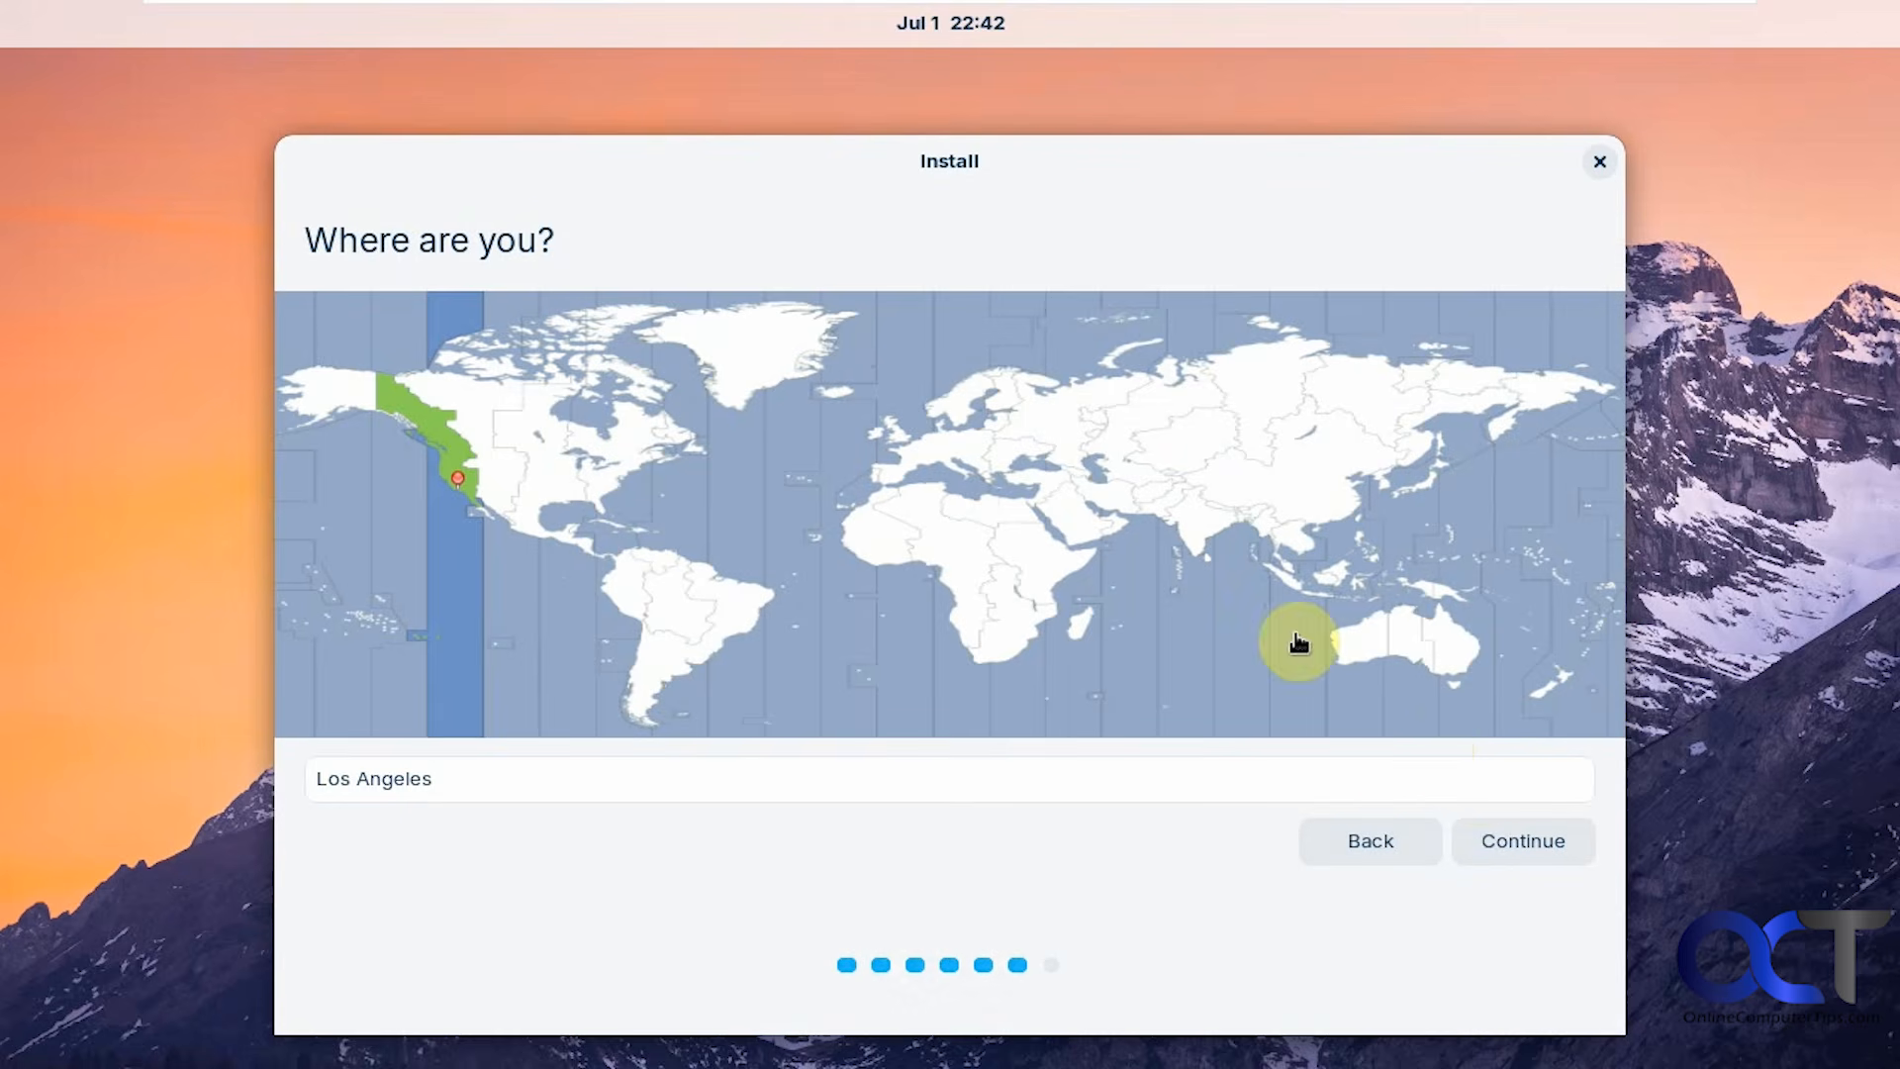
Keep the Los Angeles time zone, then enter the user's name and computer name ZorinOS.
click(1503, 843)
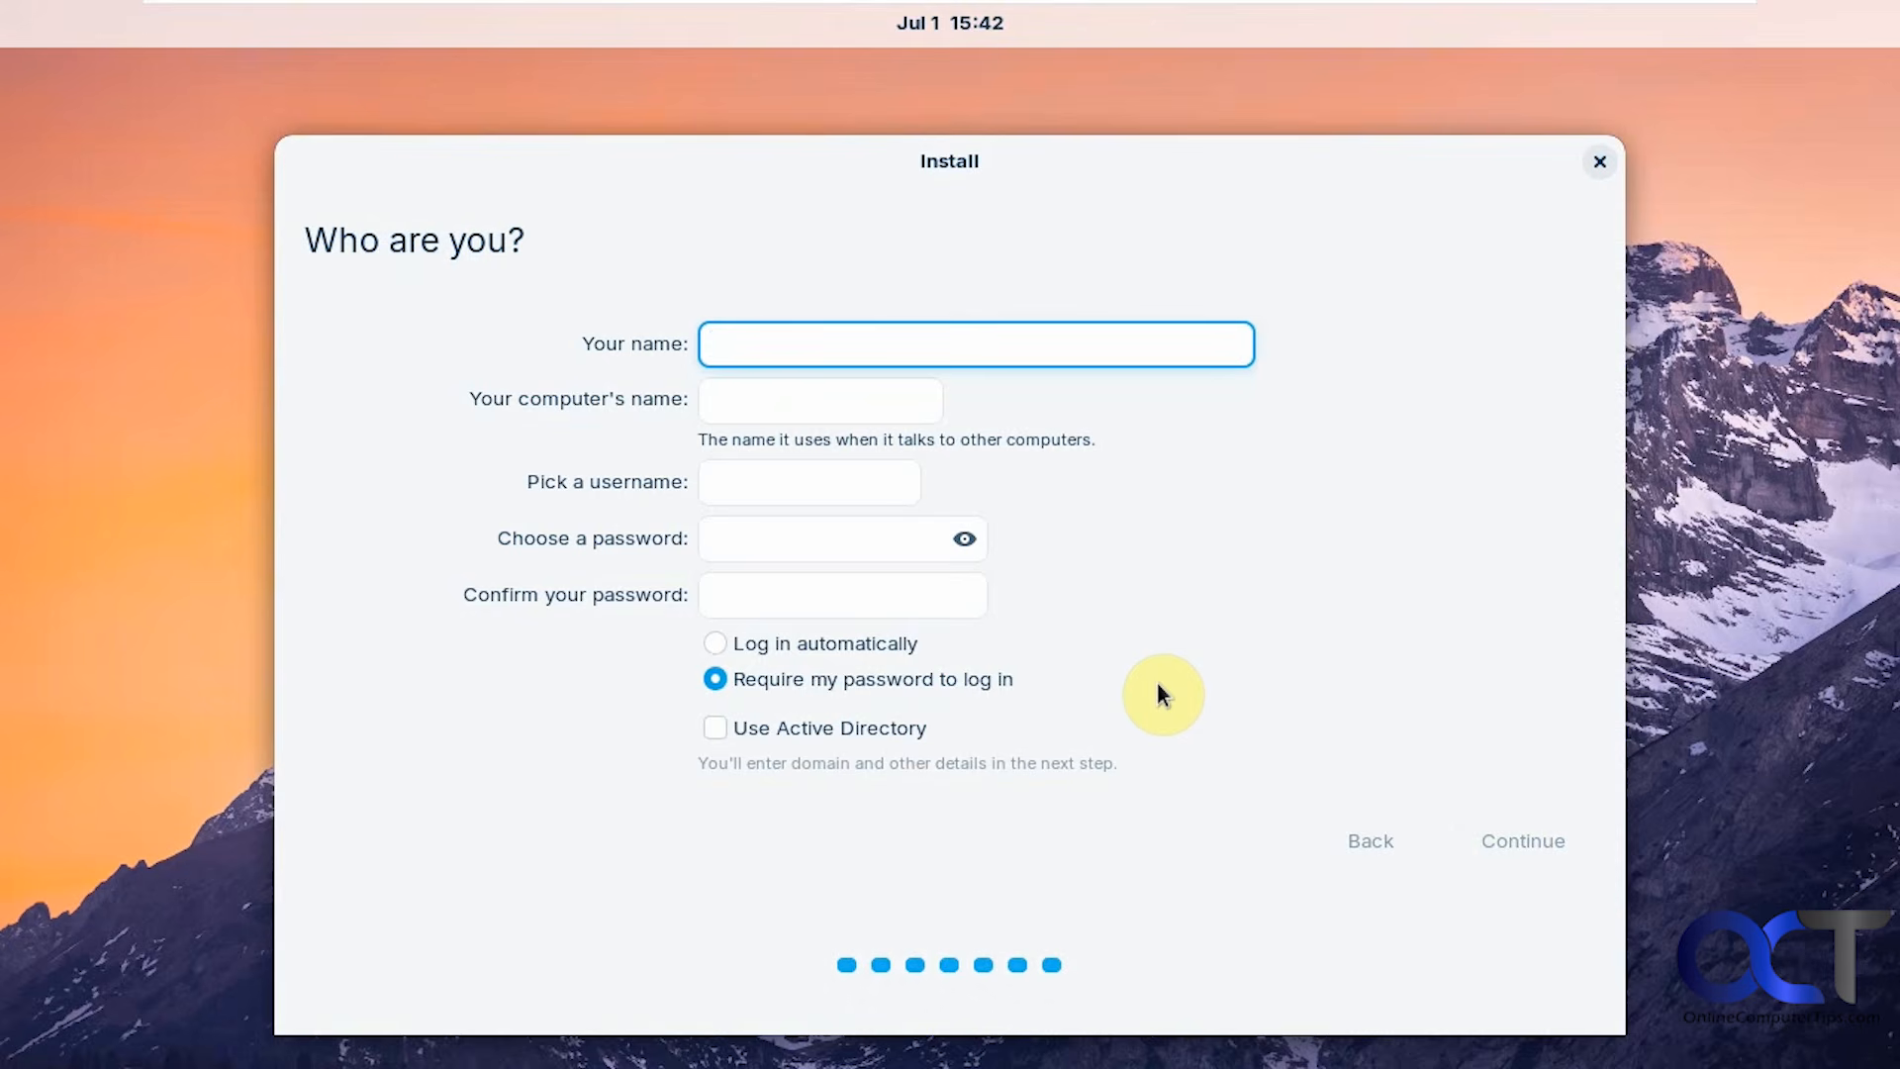
text(Bob)
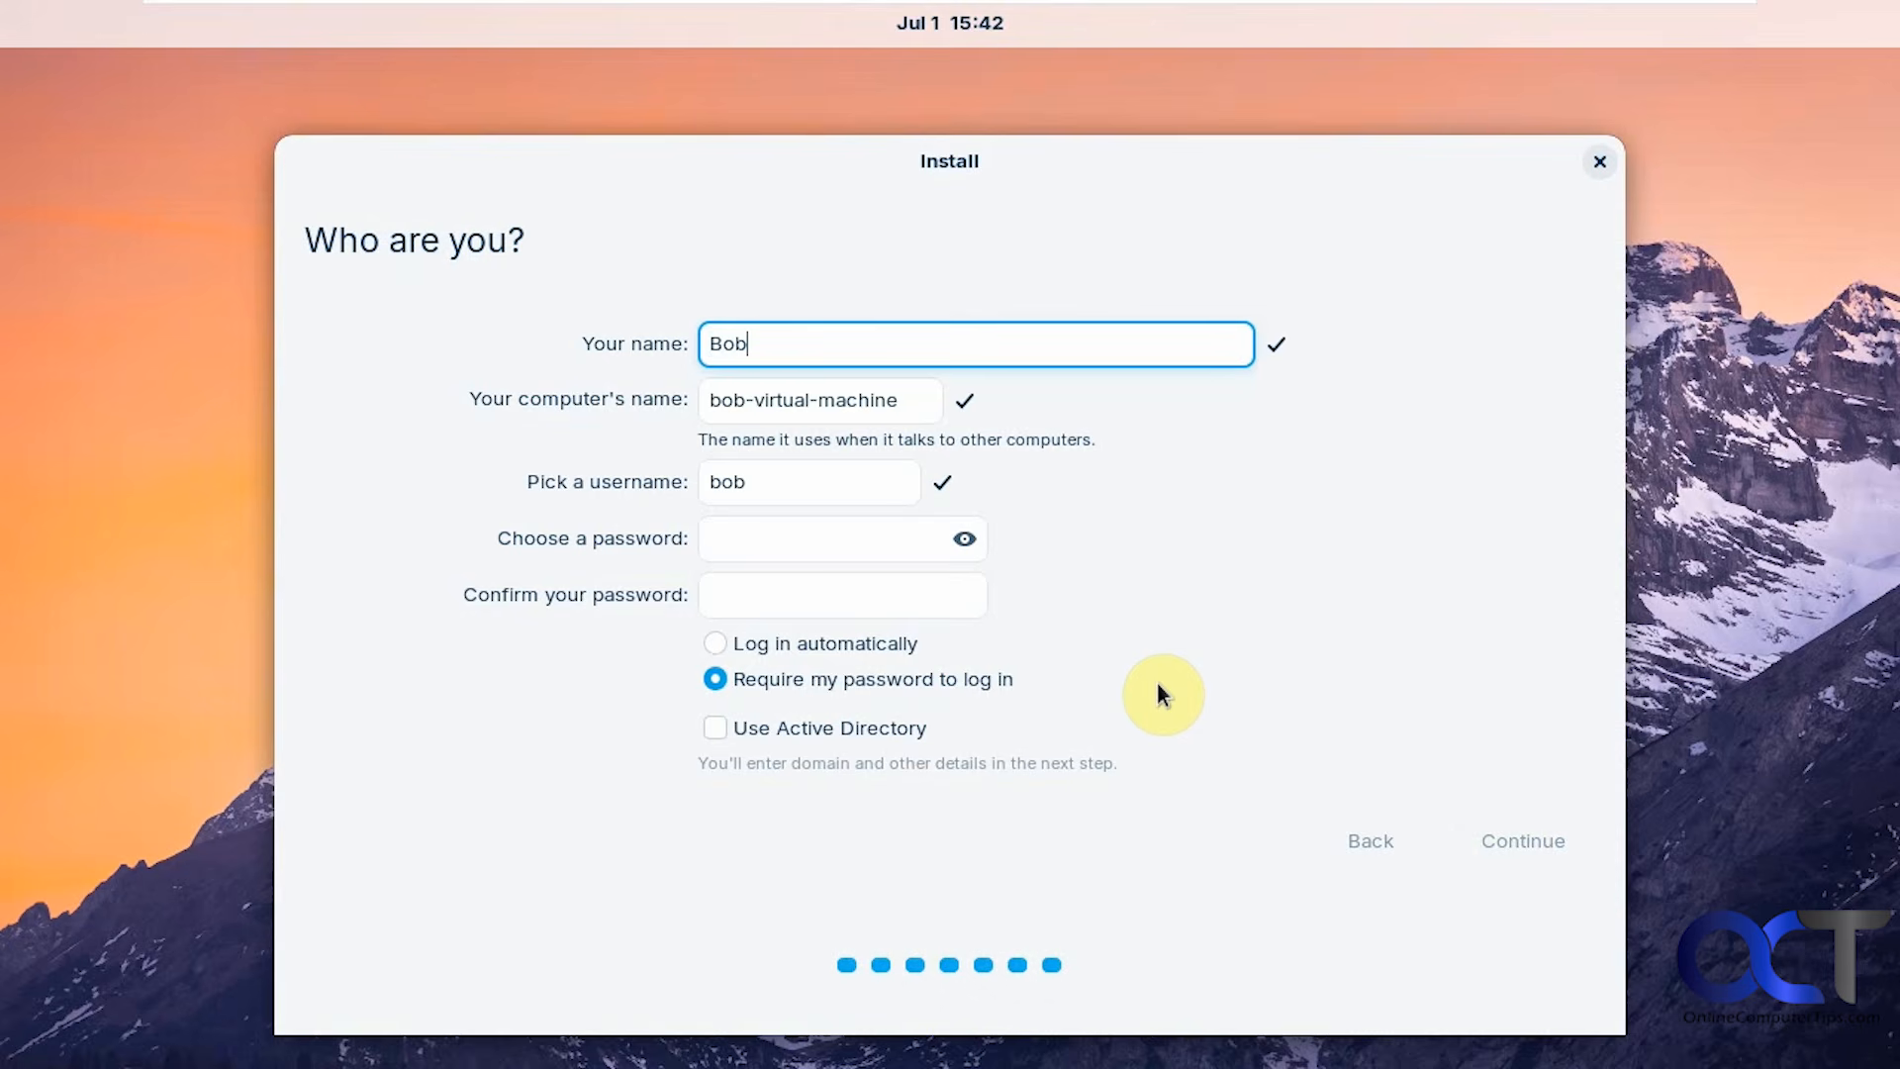
key(Tab)
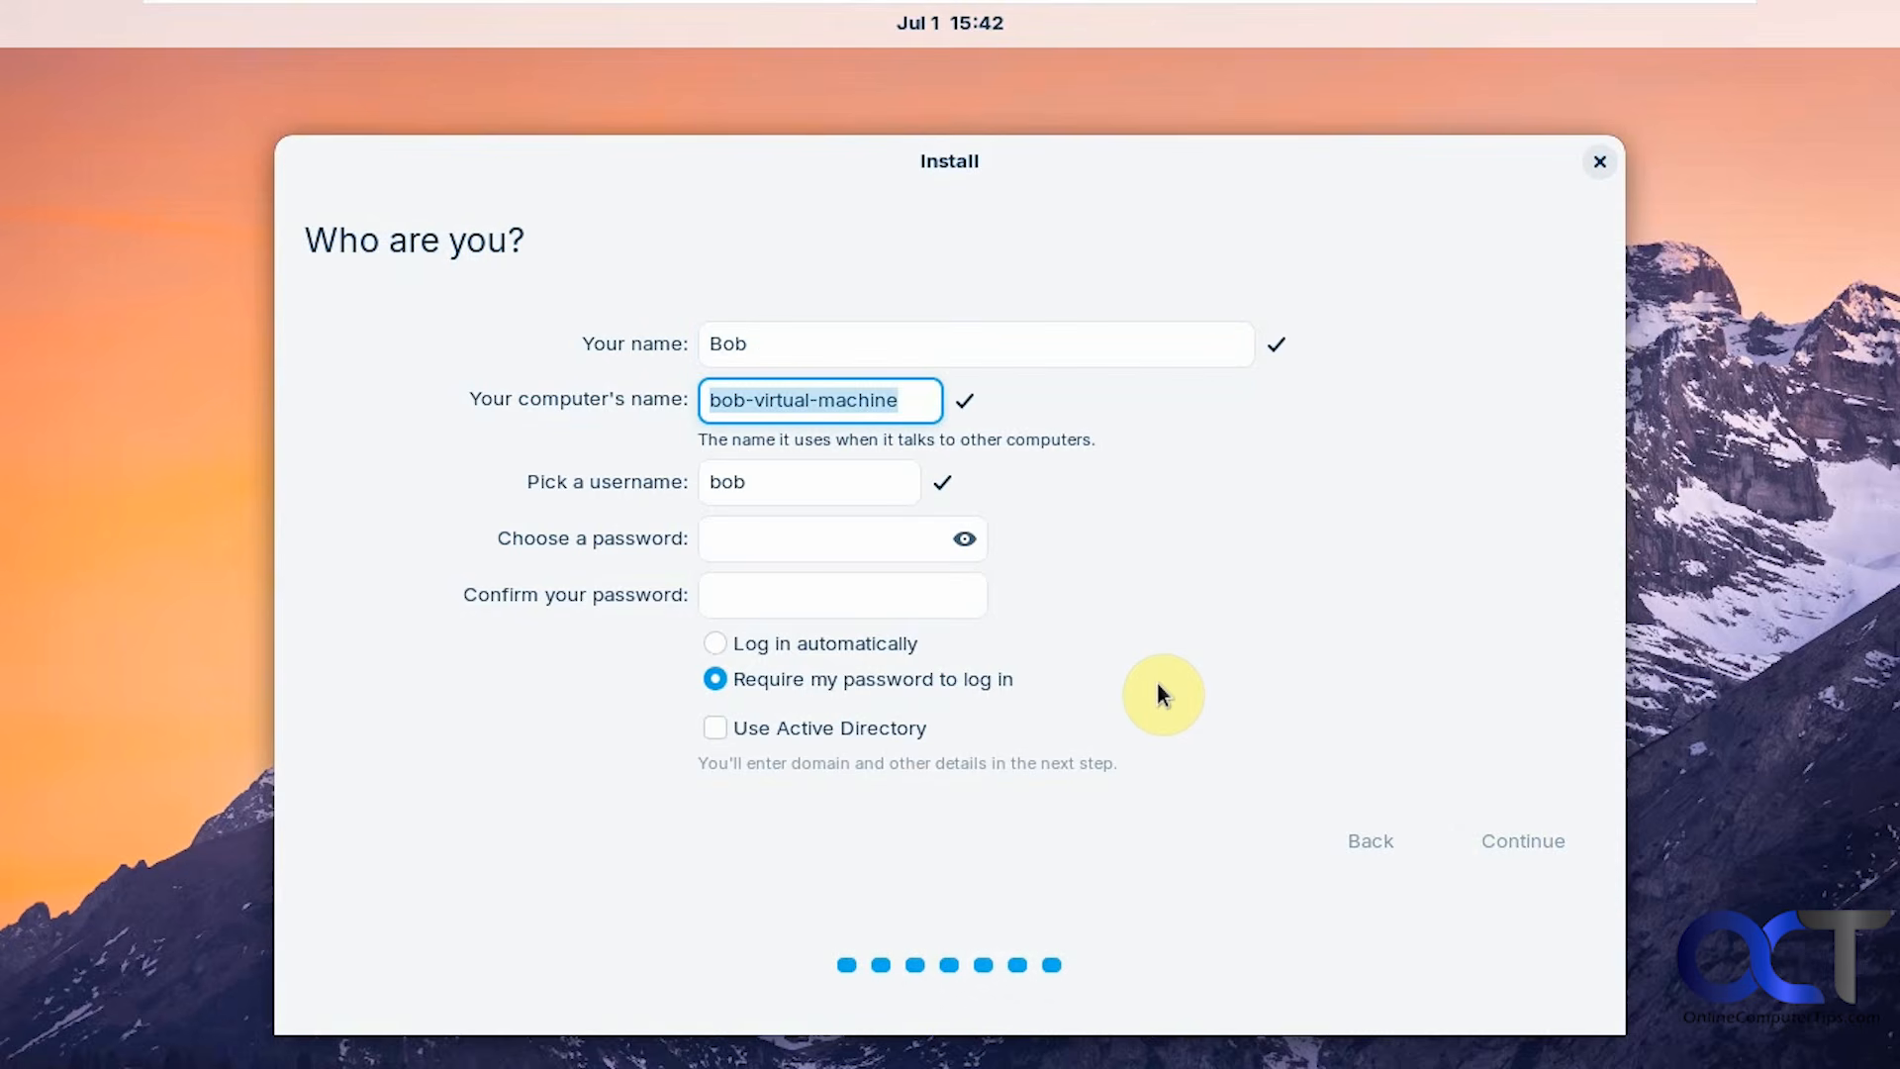
text(Zori)
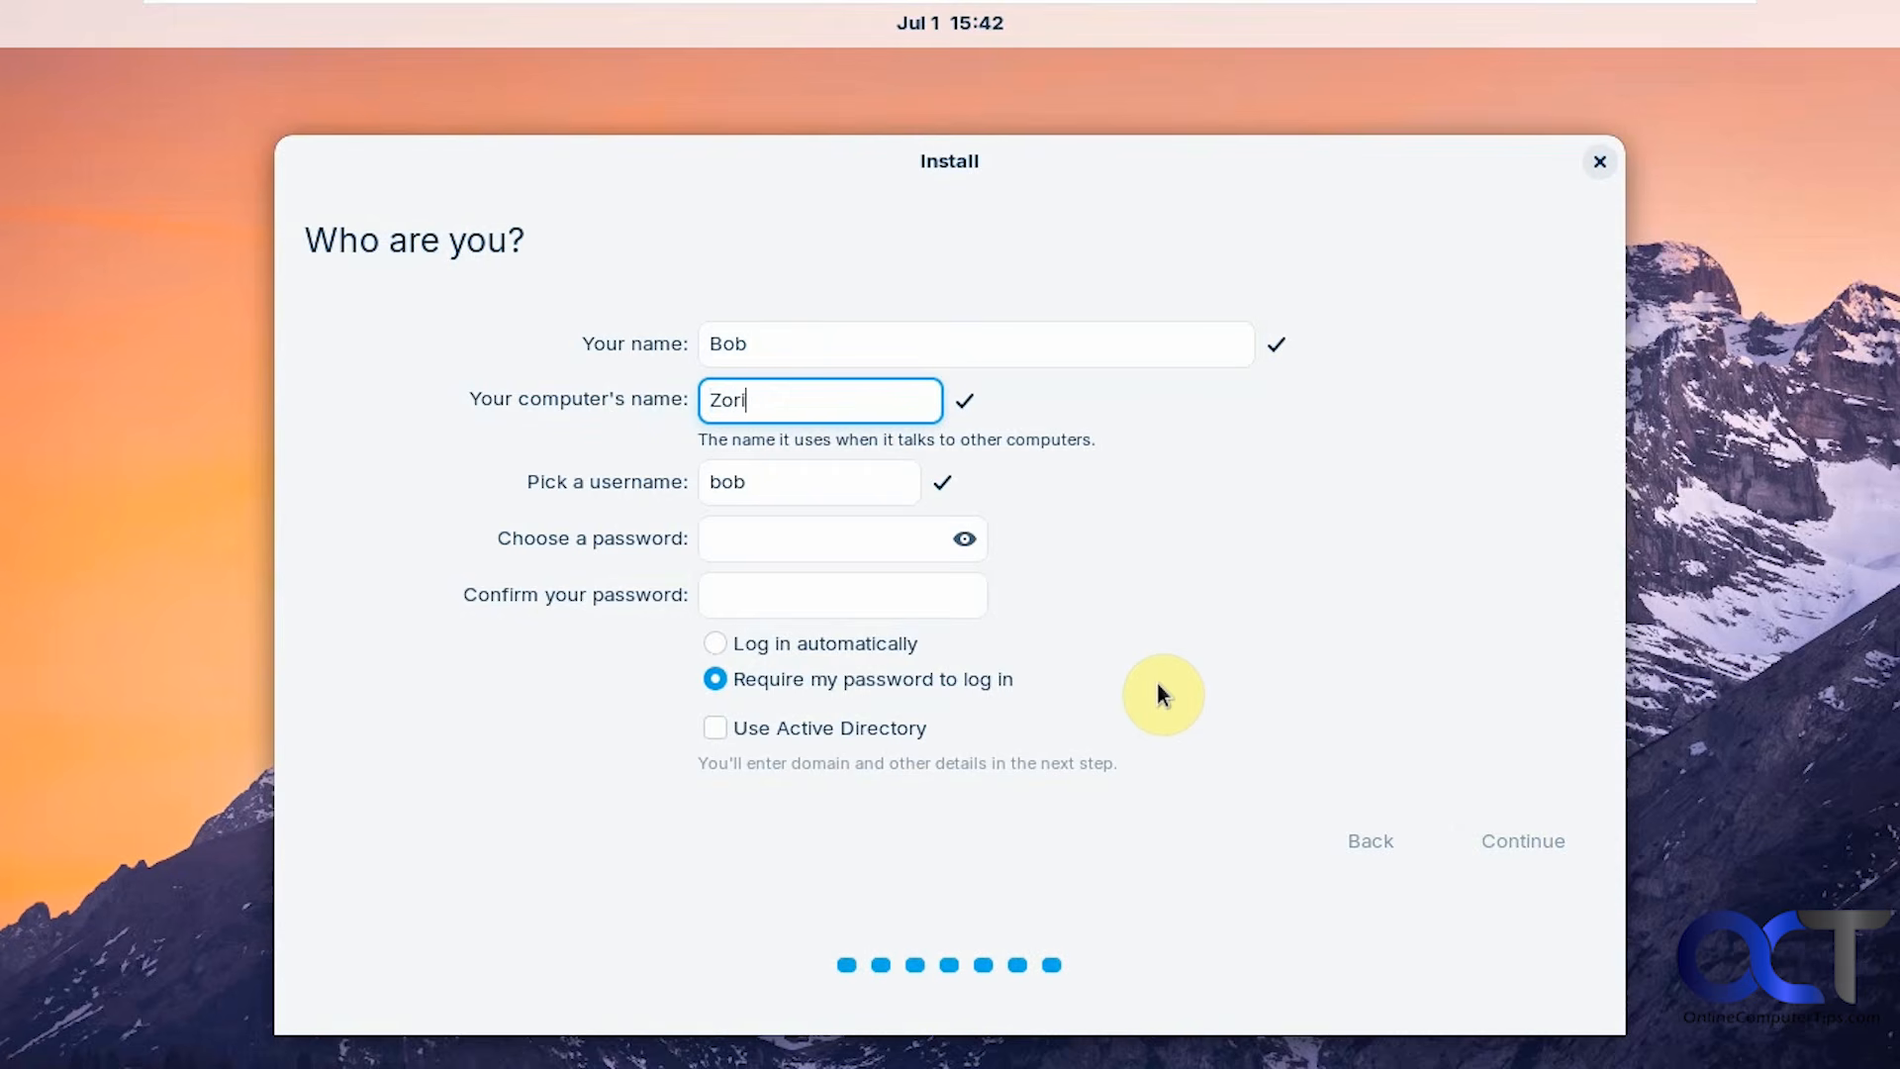
text(nOS)
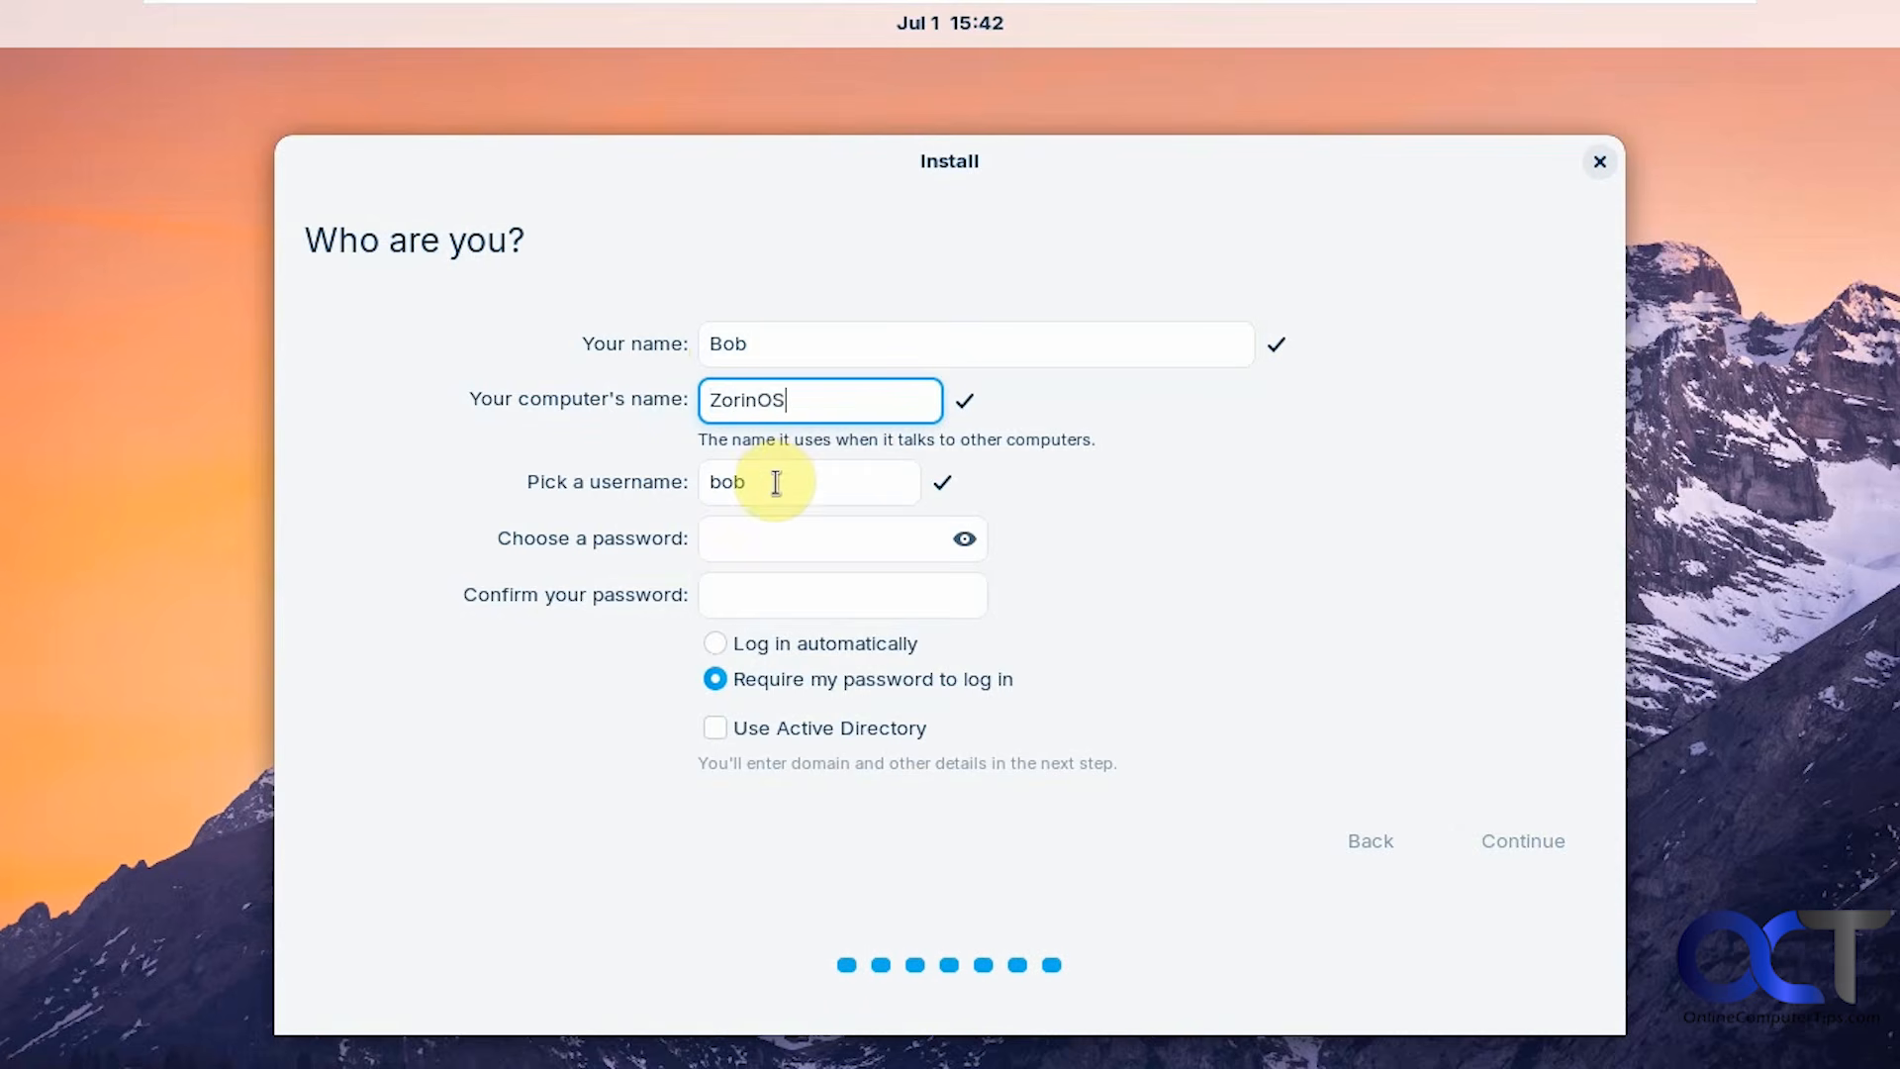
Enter and confirm the account password, and choose to log in automatically.
click(748, 534)
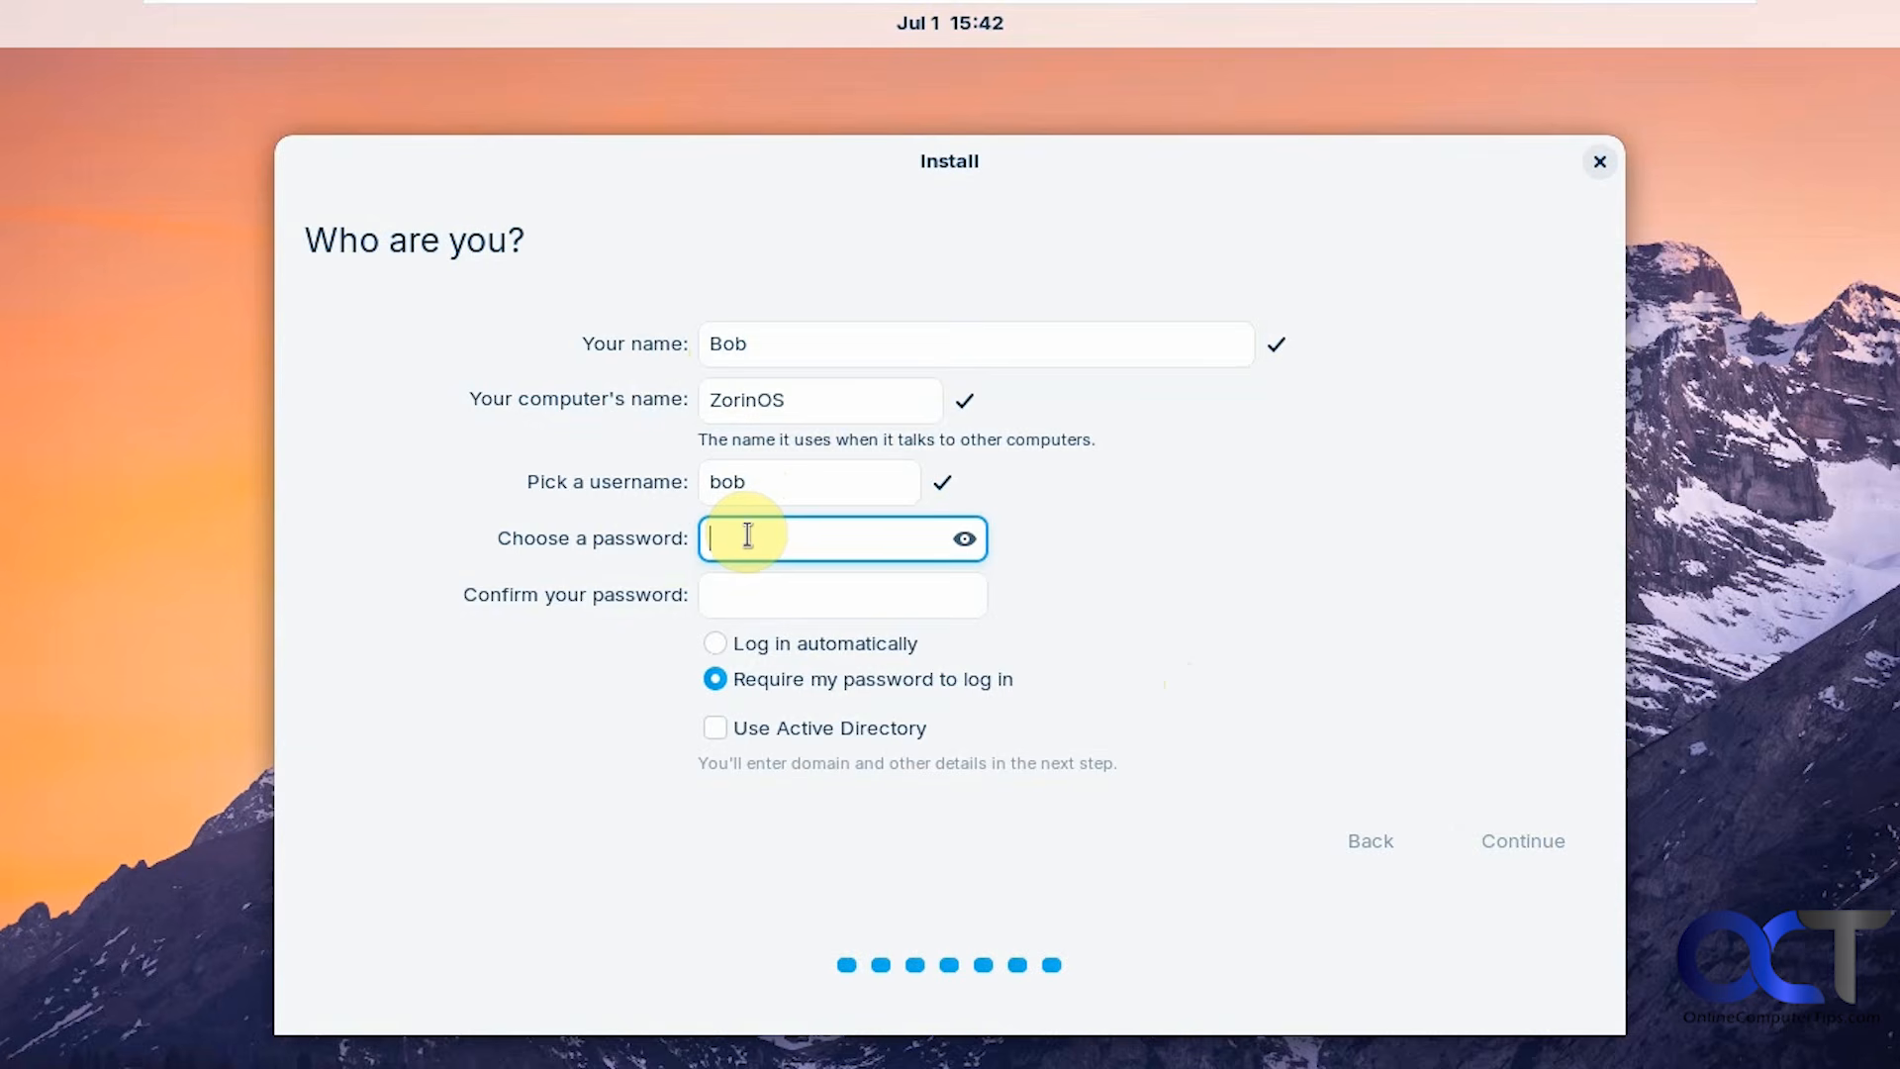
text(12345678)
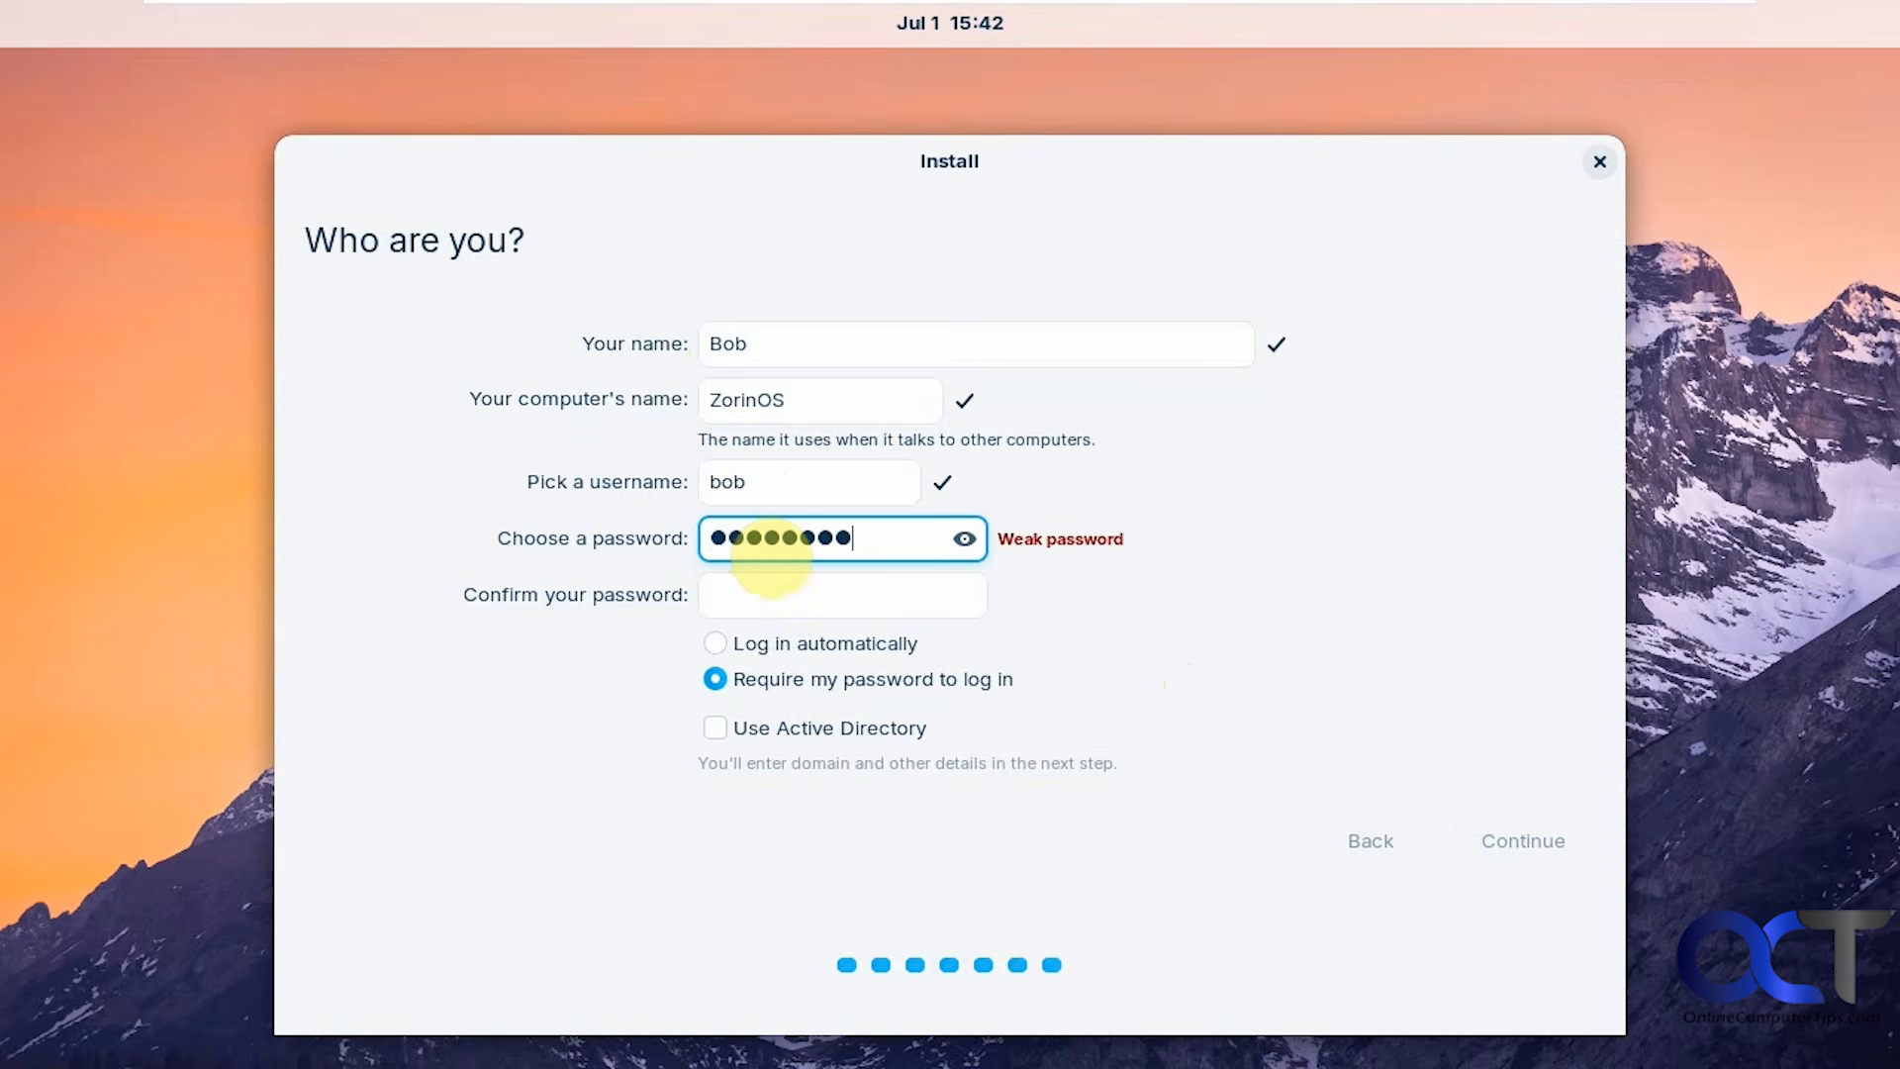
key(Tab)
text(12345678)
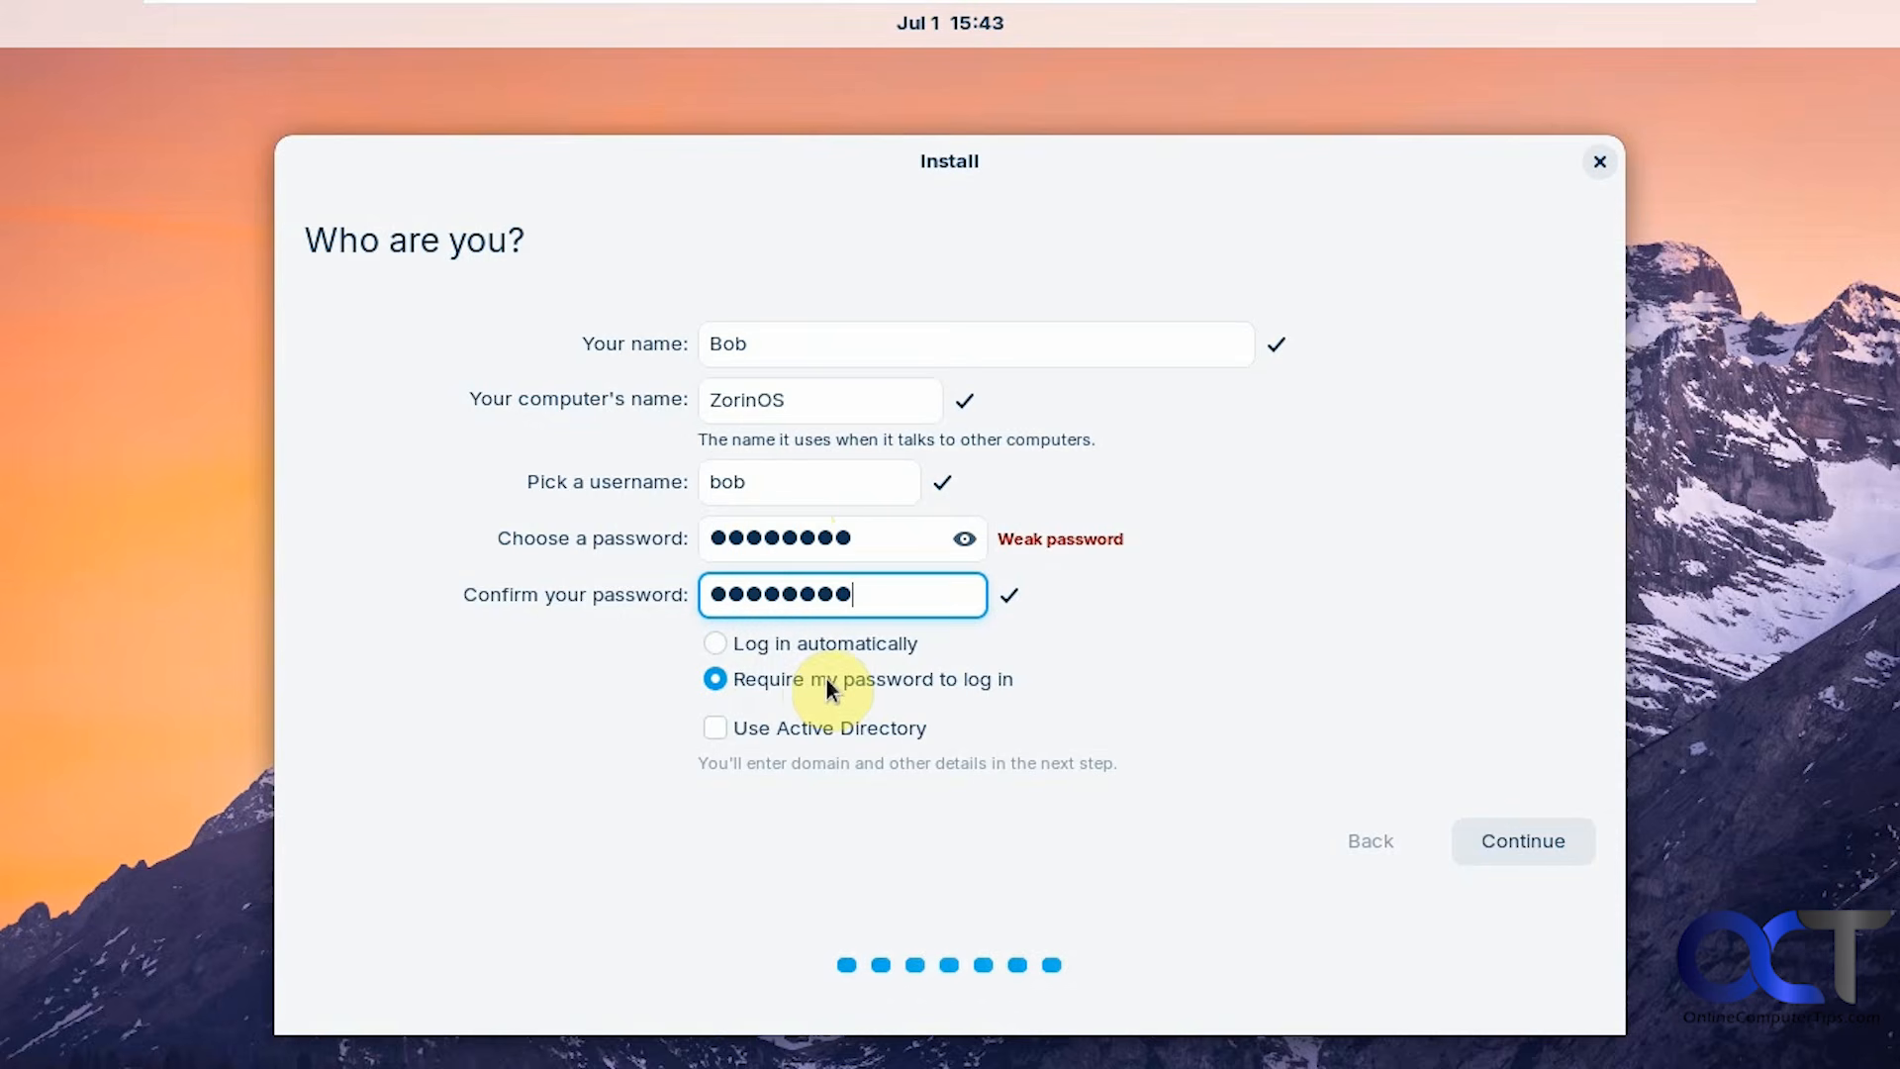
click(716, 644)
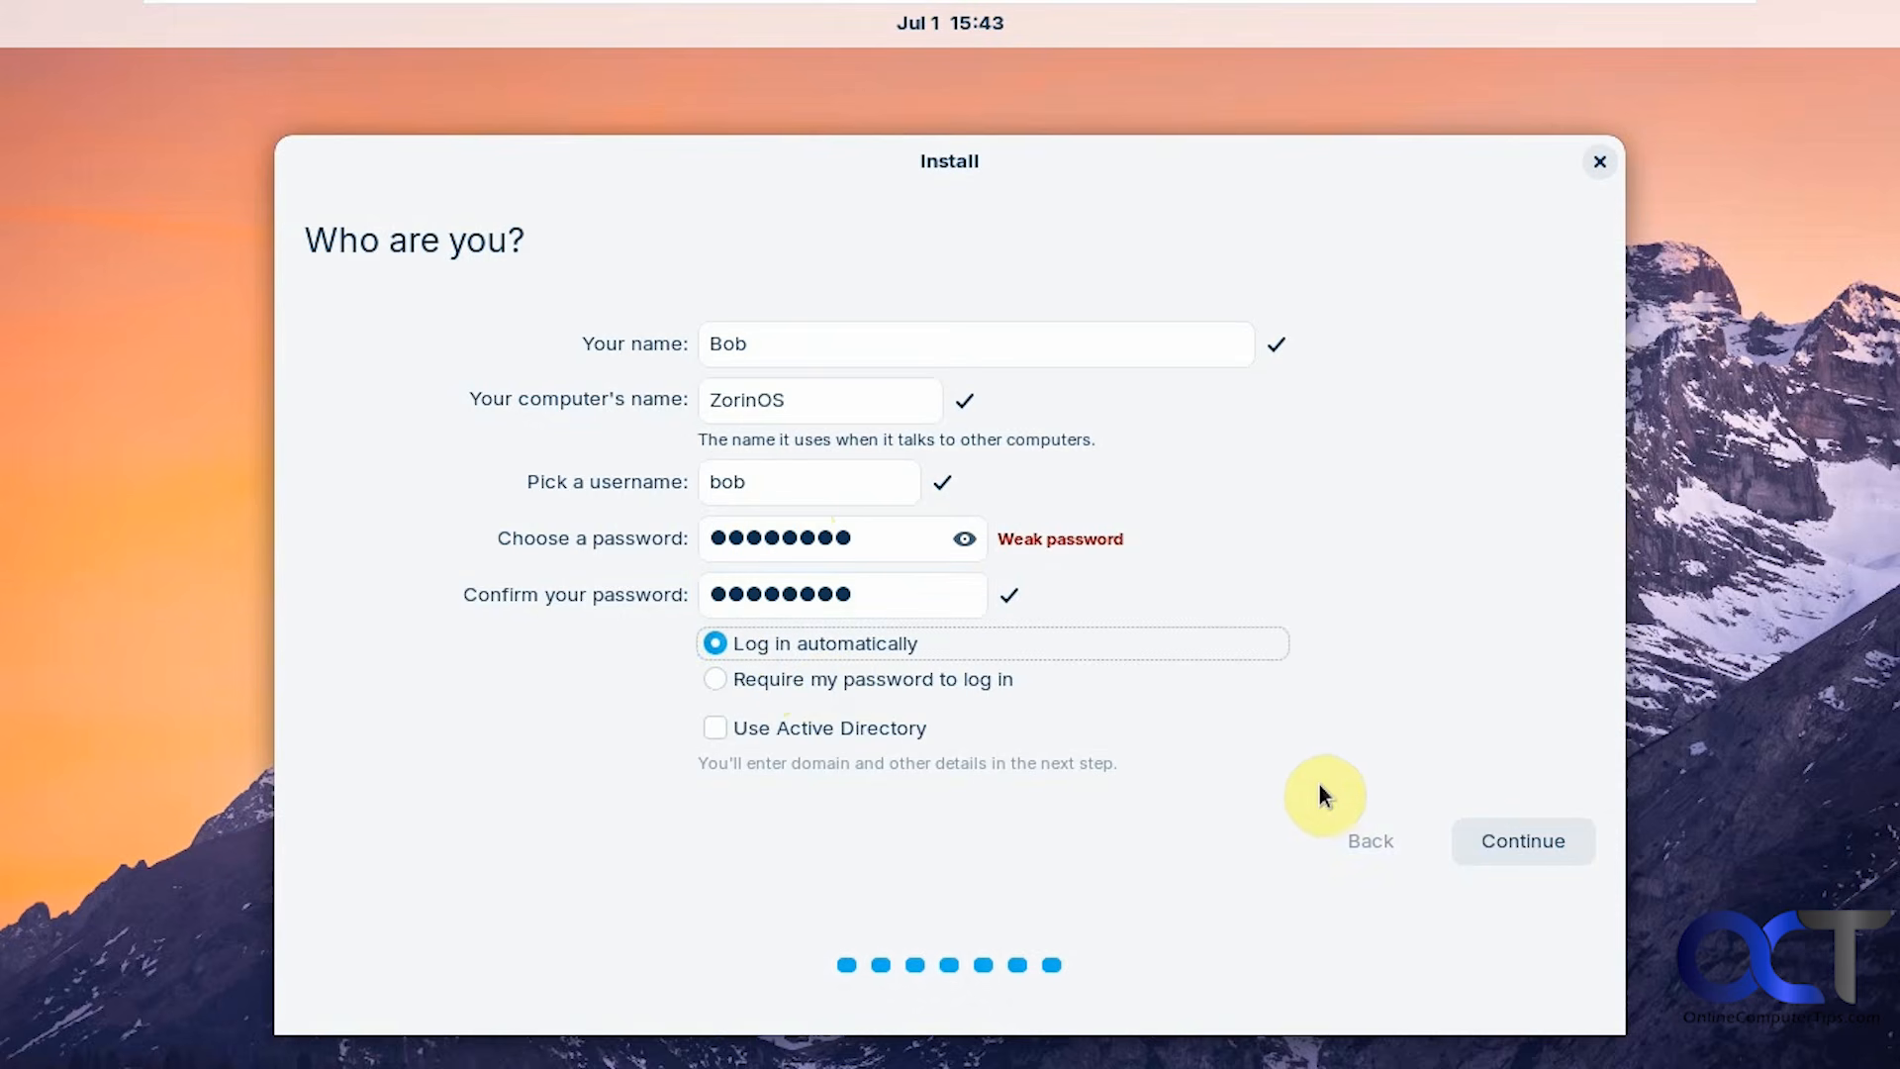
Proceed with installation using these account details, then restart when installation completes.
click(1513, 833)
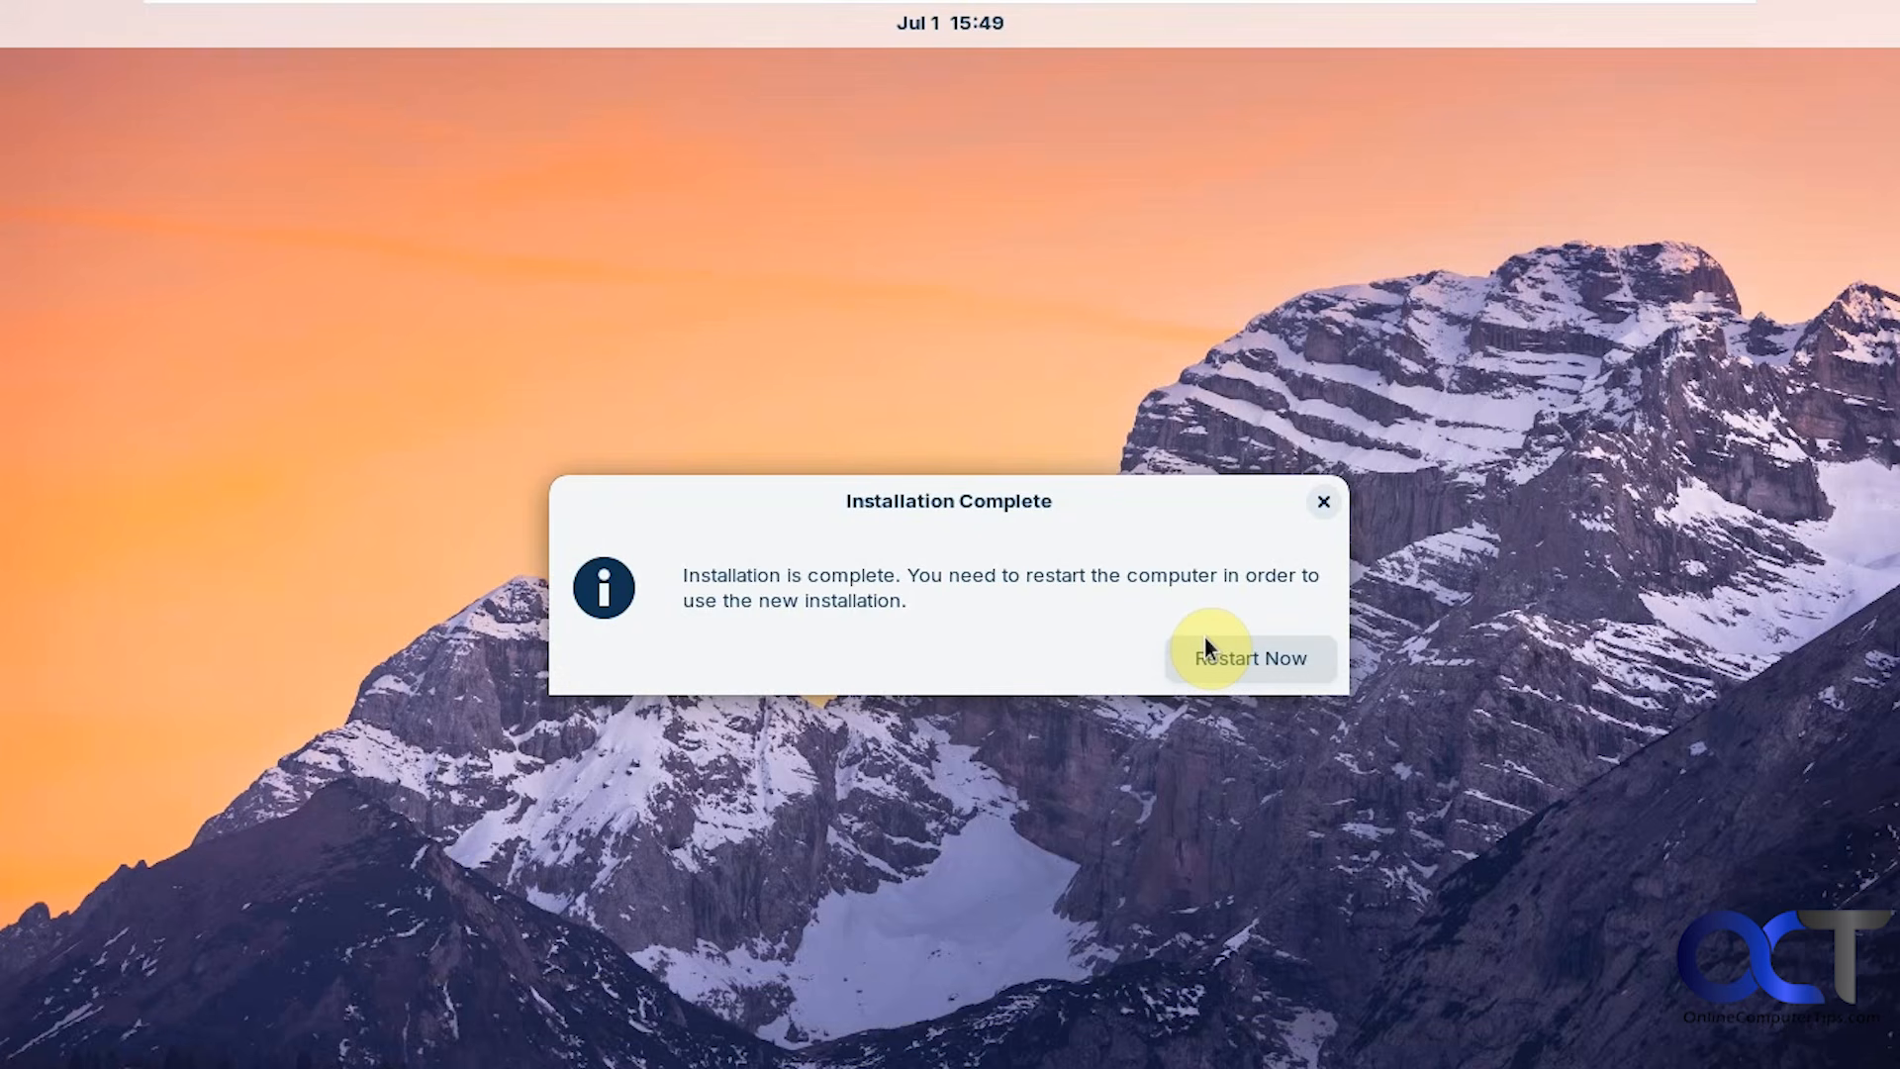
click(1209, 652)
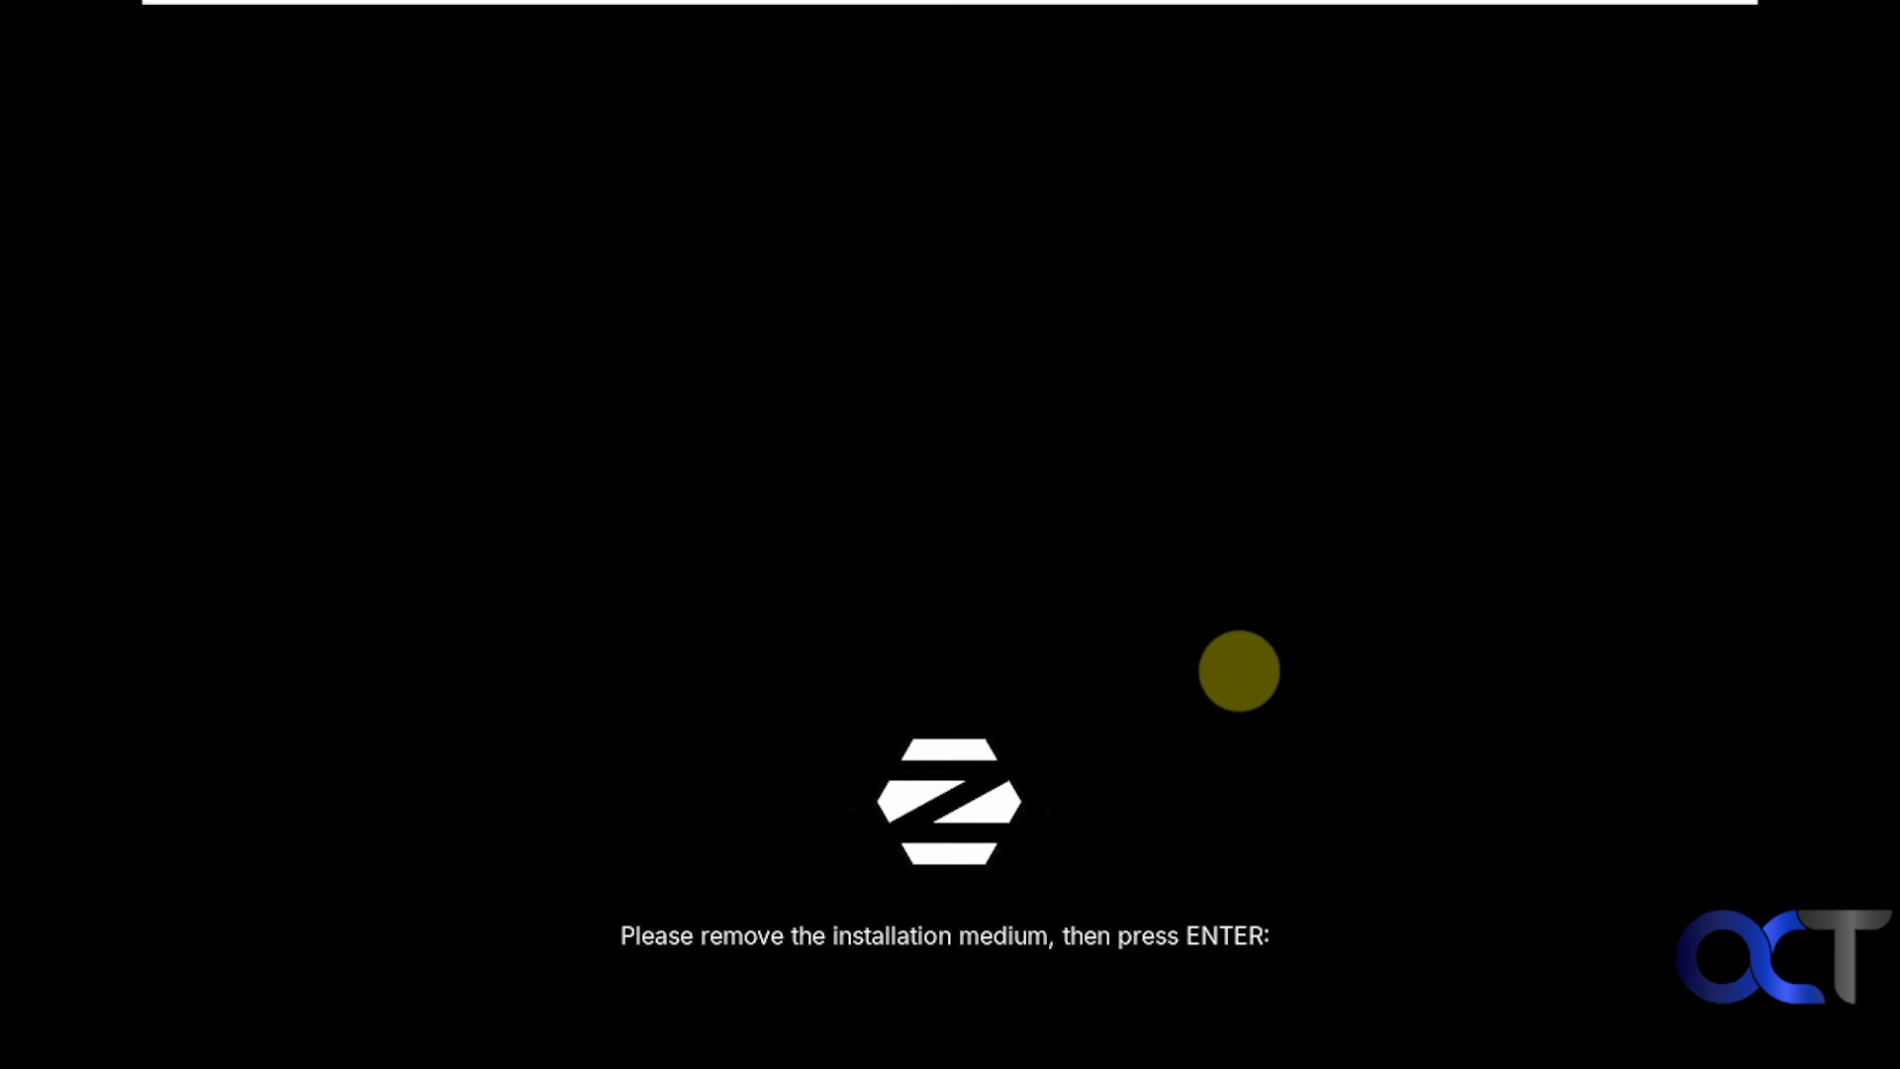
Continue rebooting, browse the Zorin, advanced options and Windows Boot Manager GRUB entries, then boot Zorin OS.
key(Return)
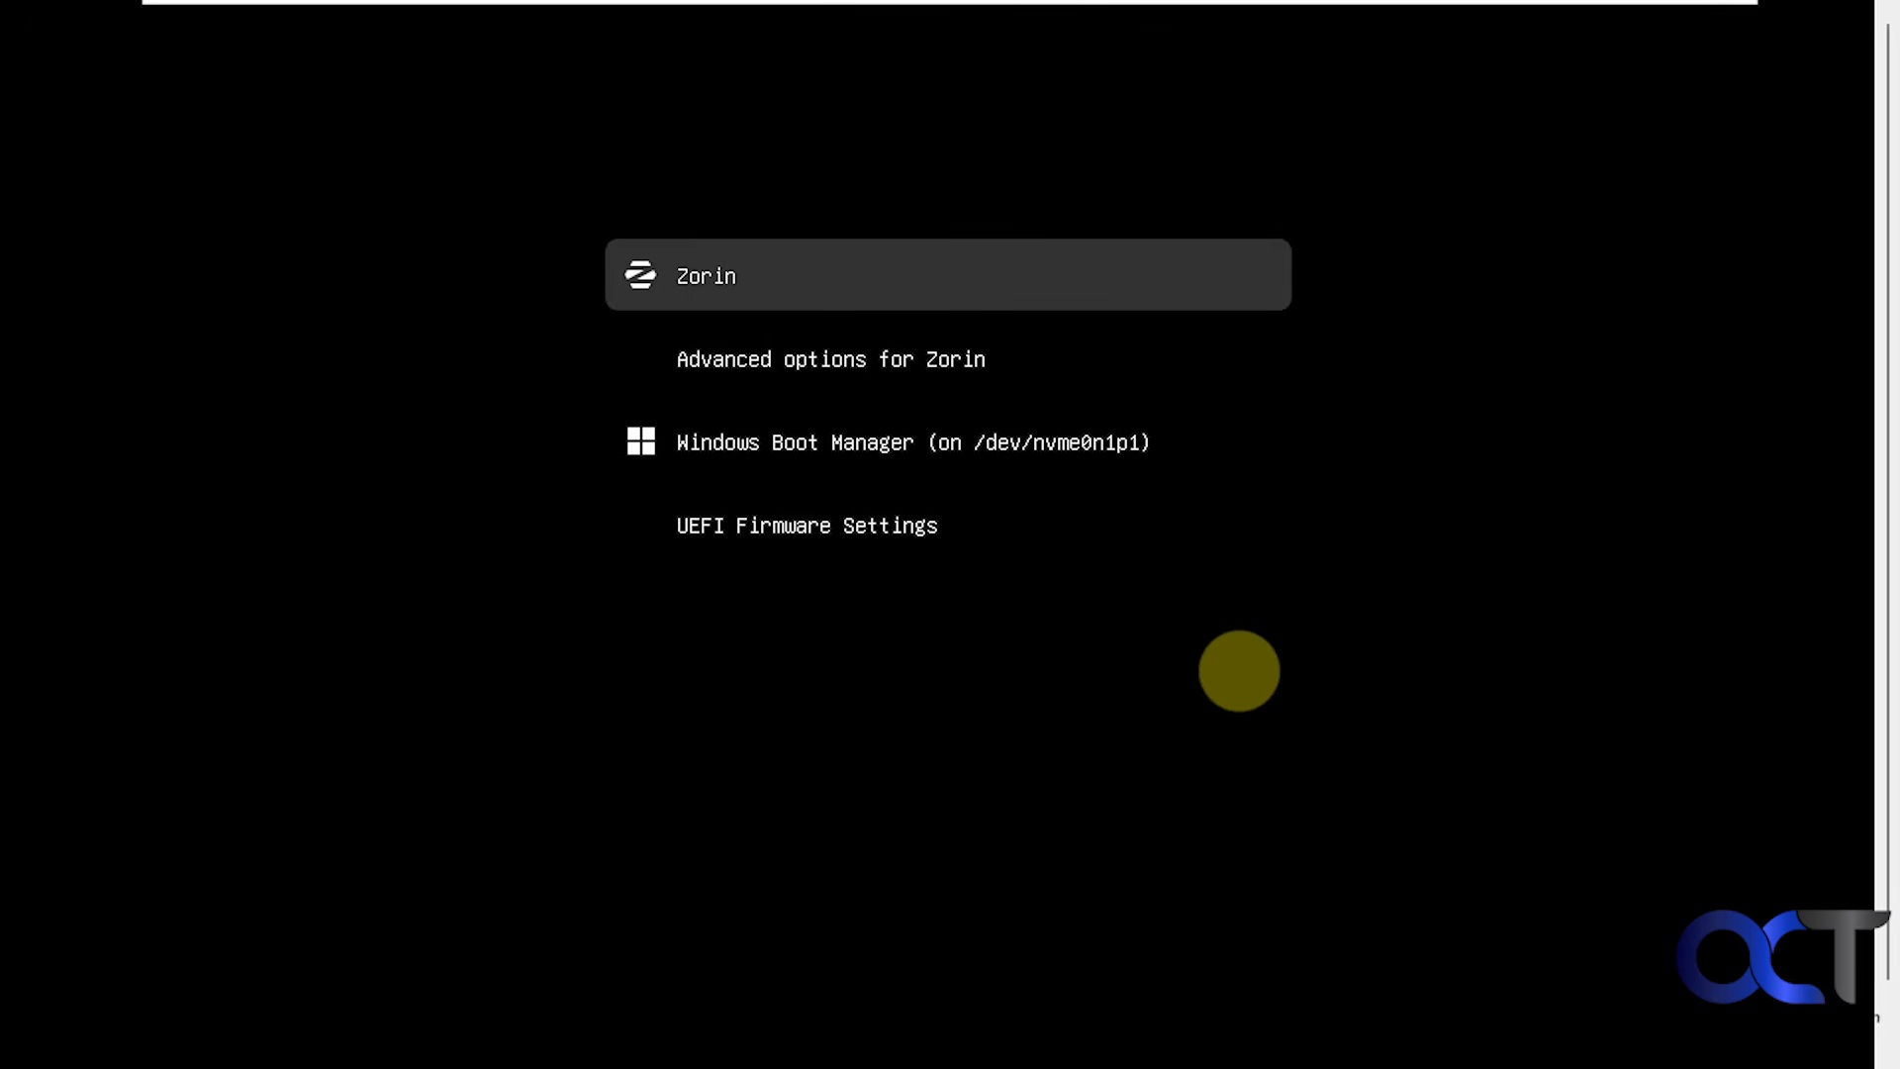
key(Down)
key(Down)
key(Down)
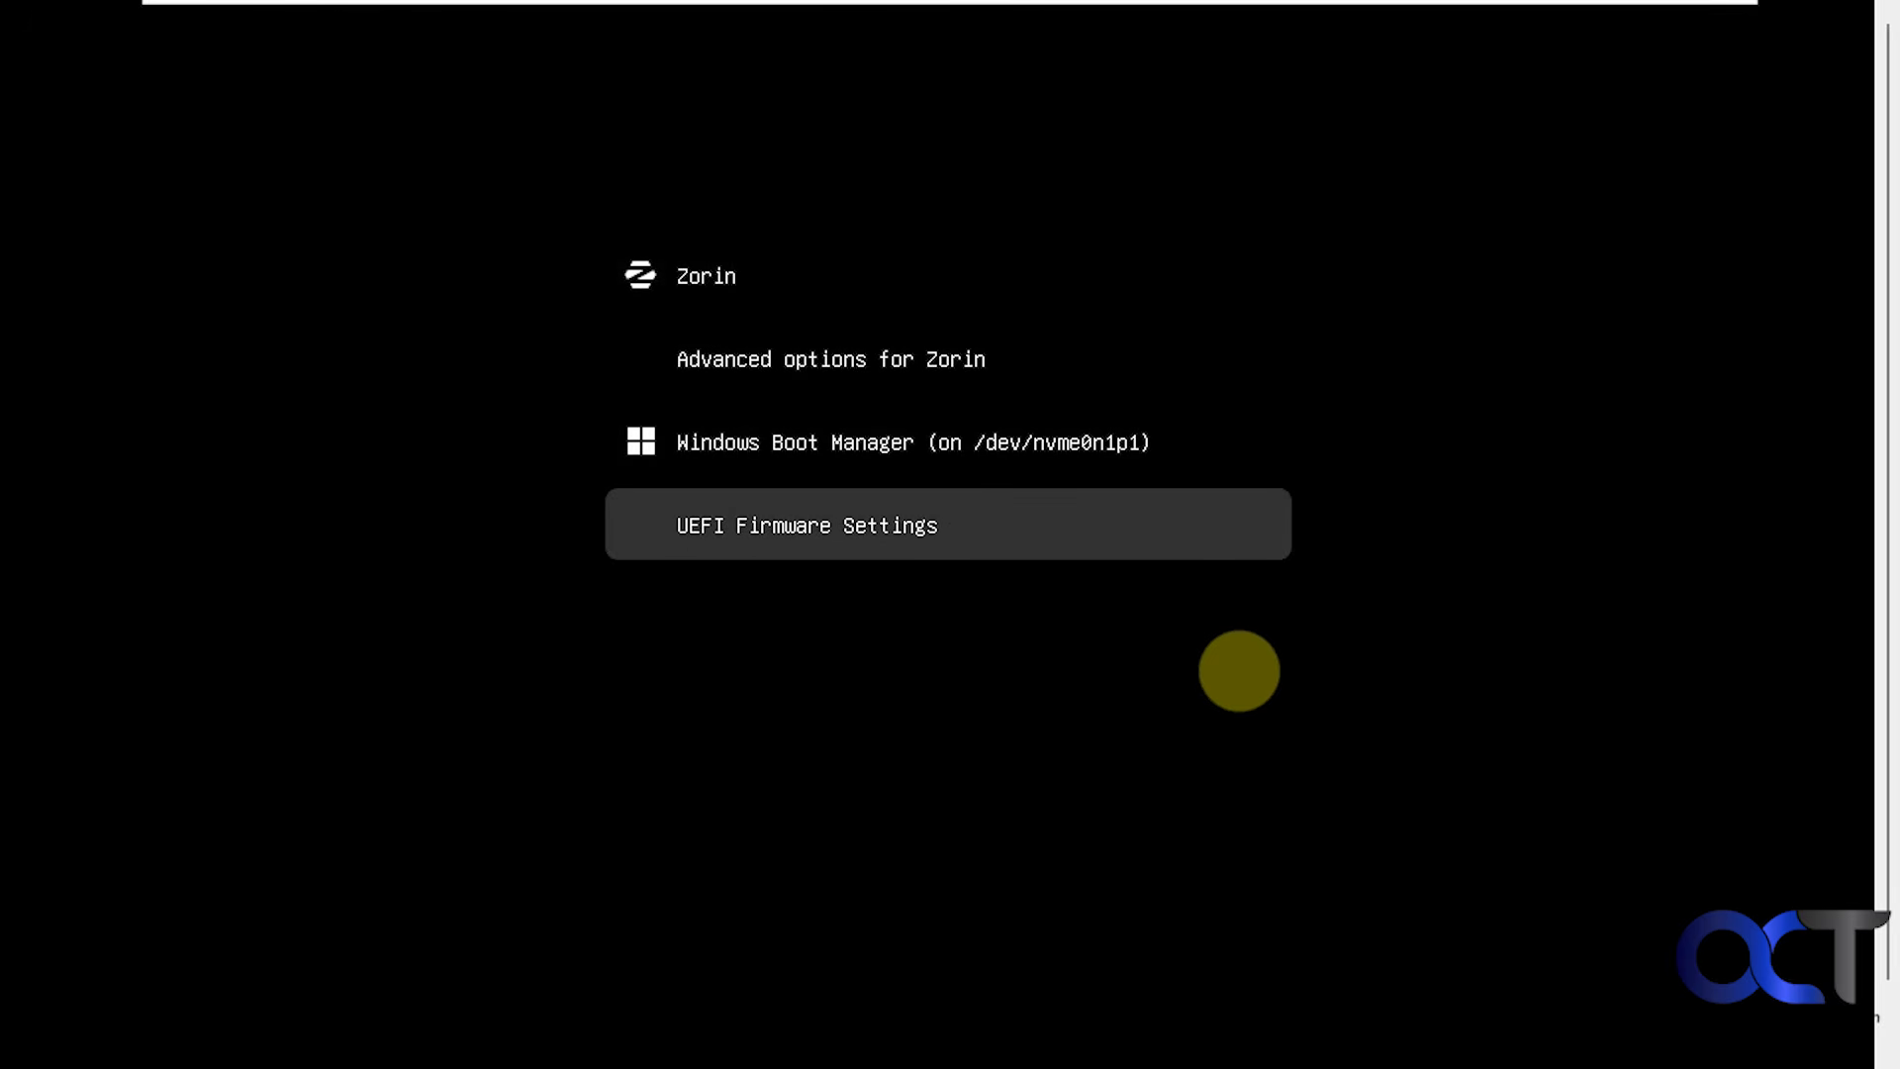
key(Up)
key(Up)
key(Up)
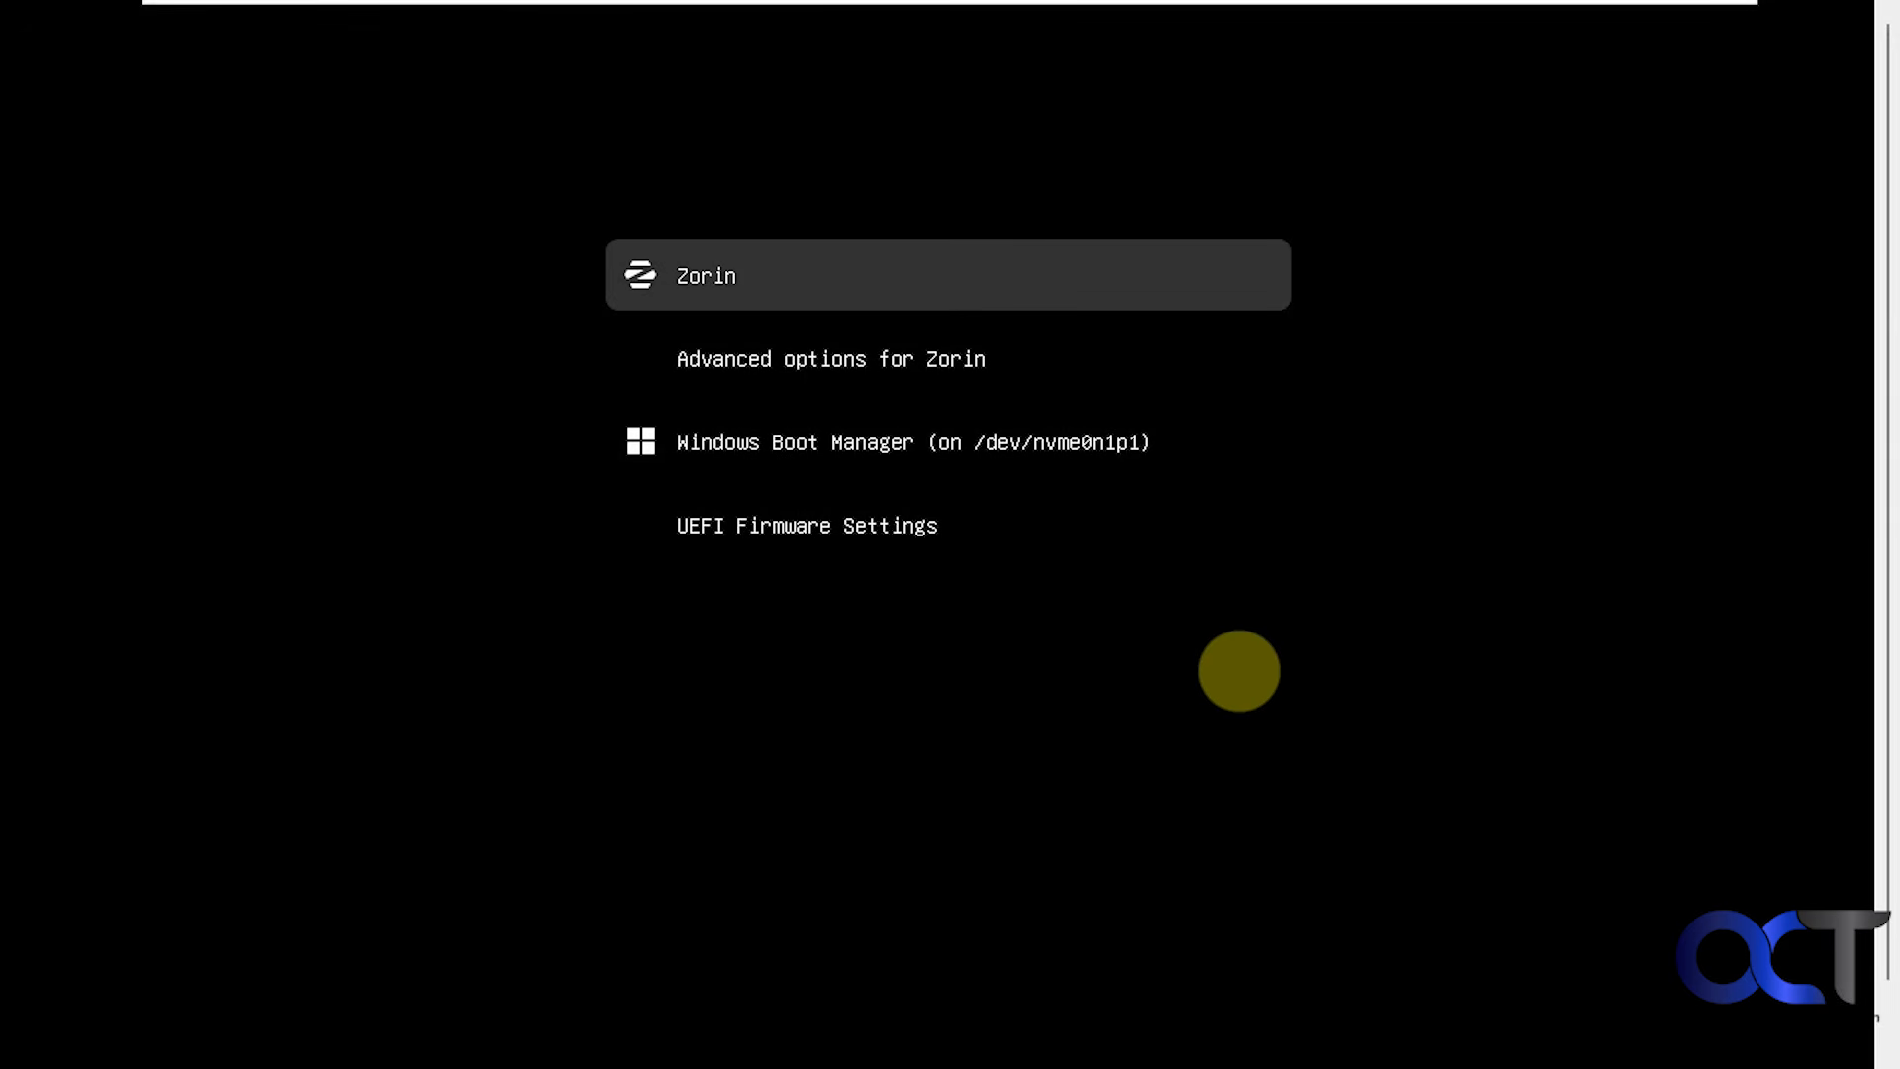
key(Down)
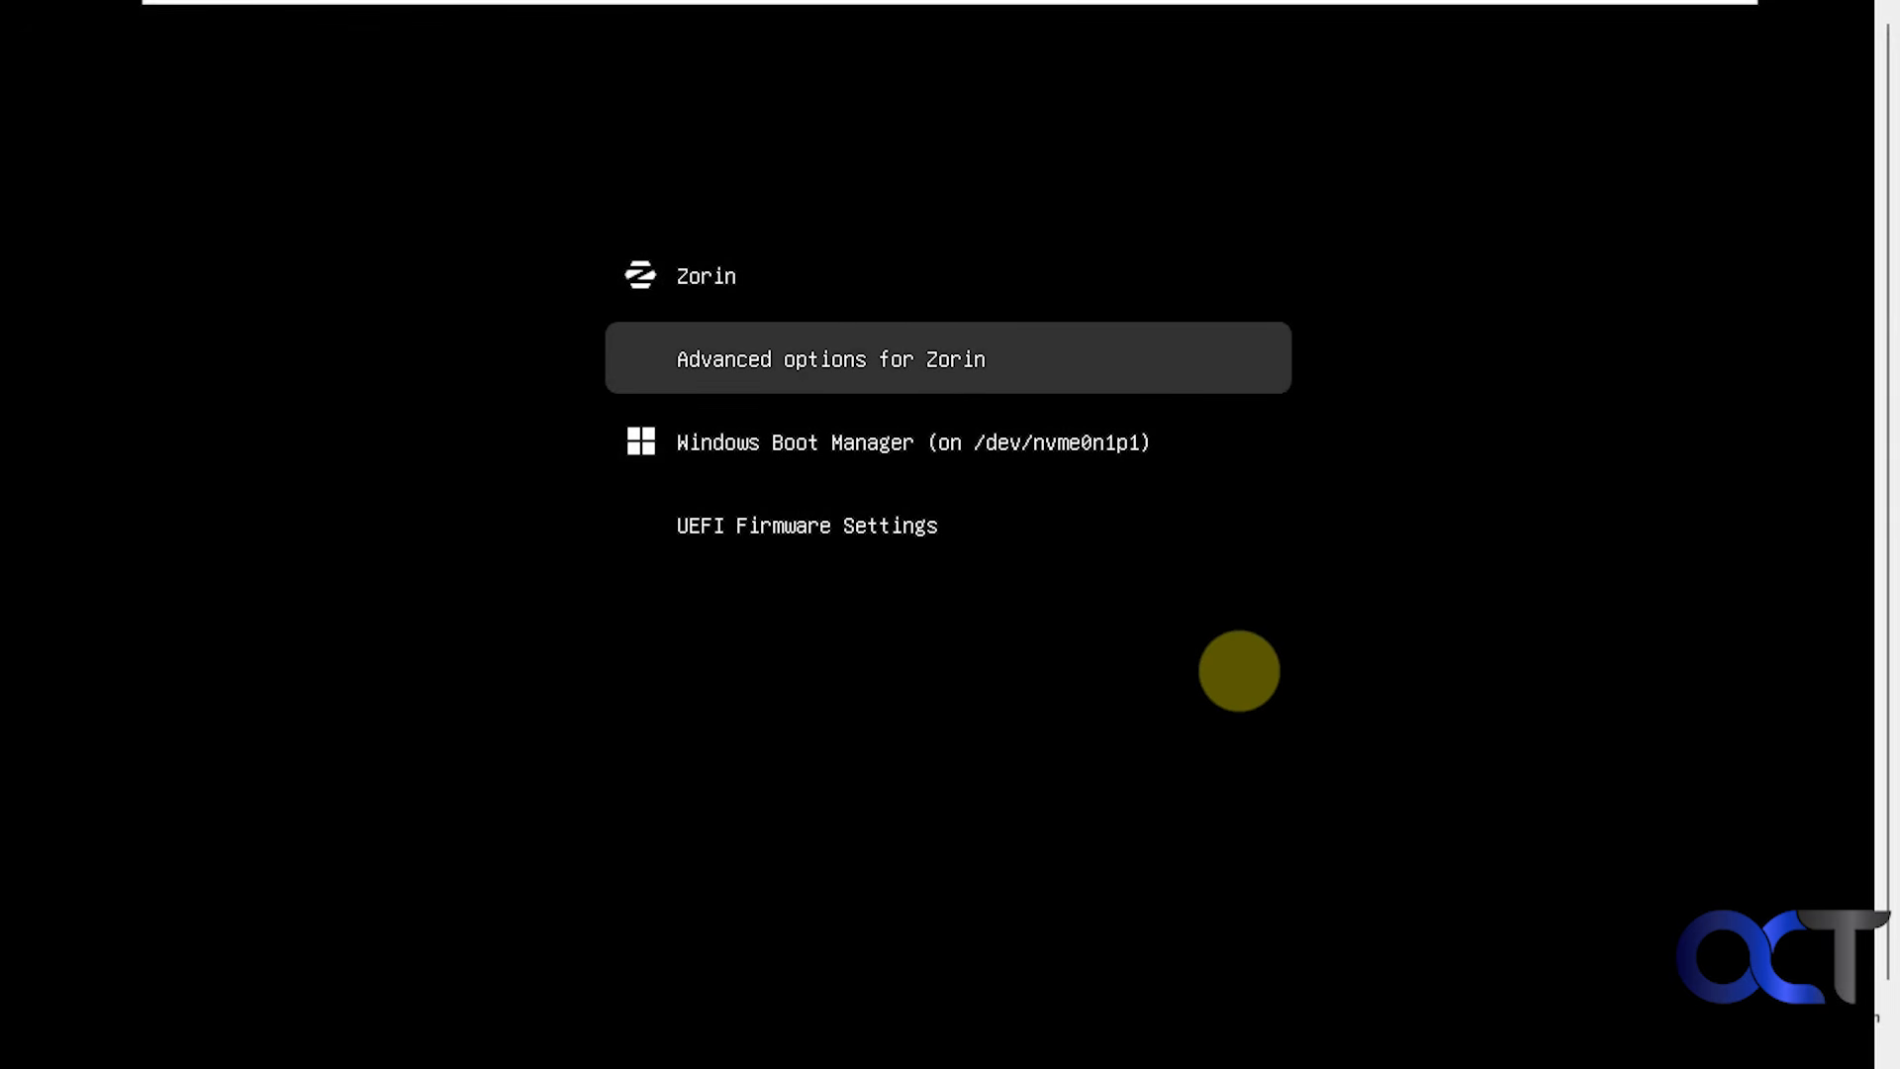
key(Down)
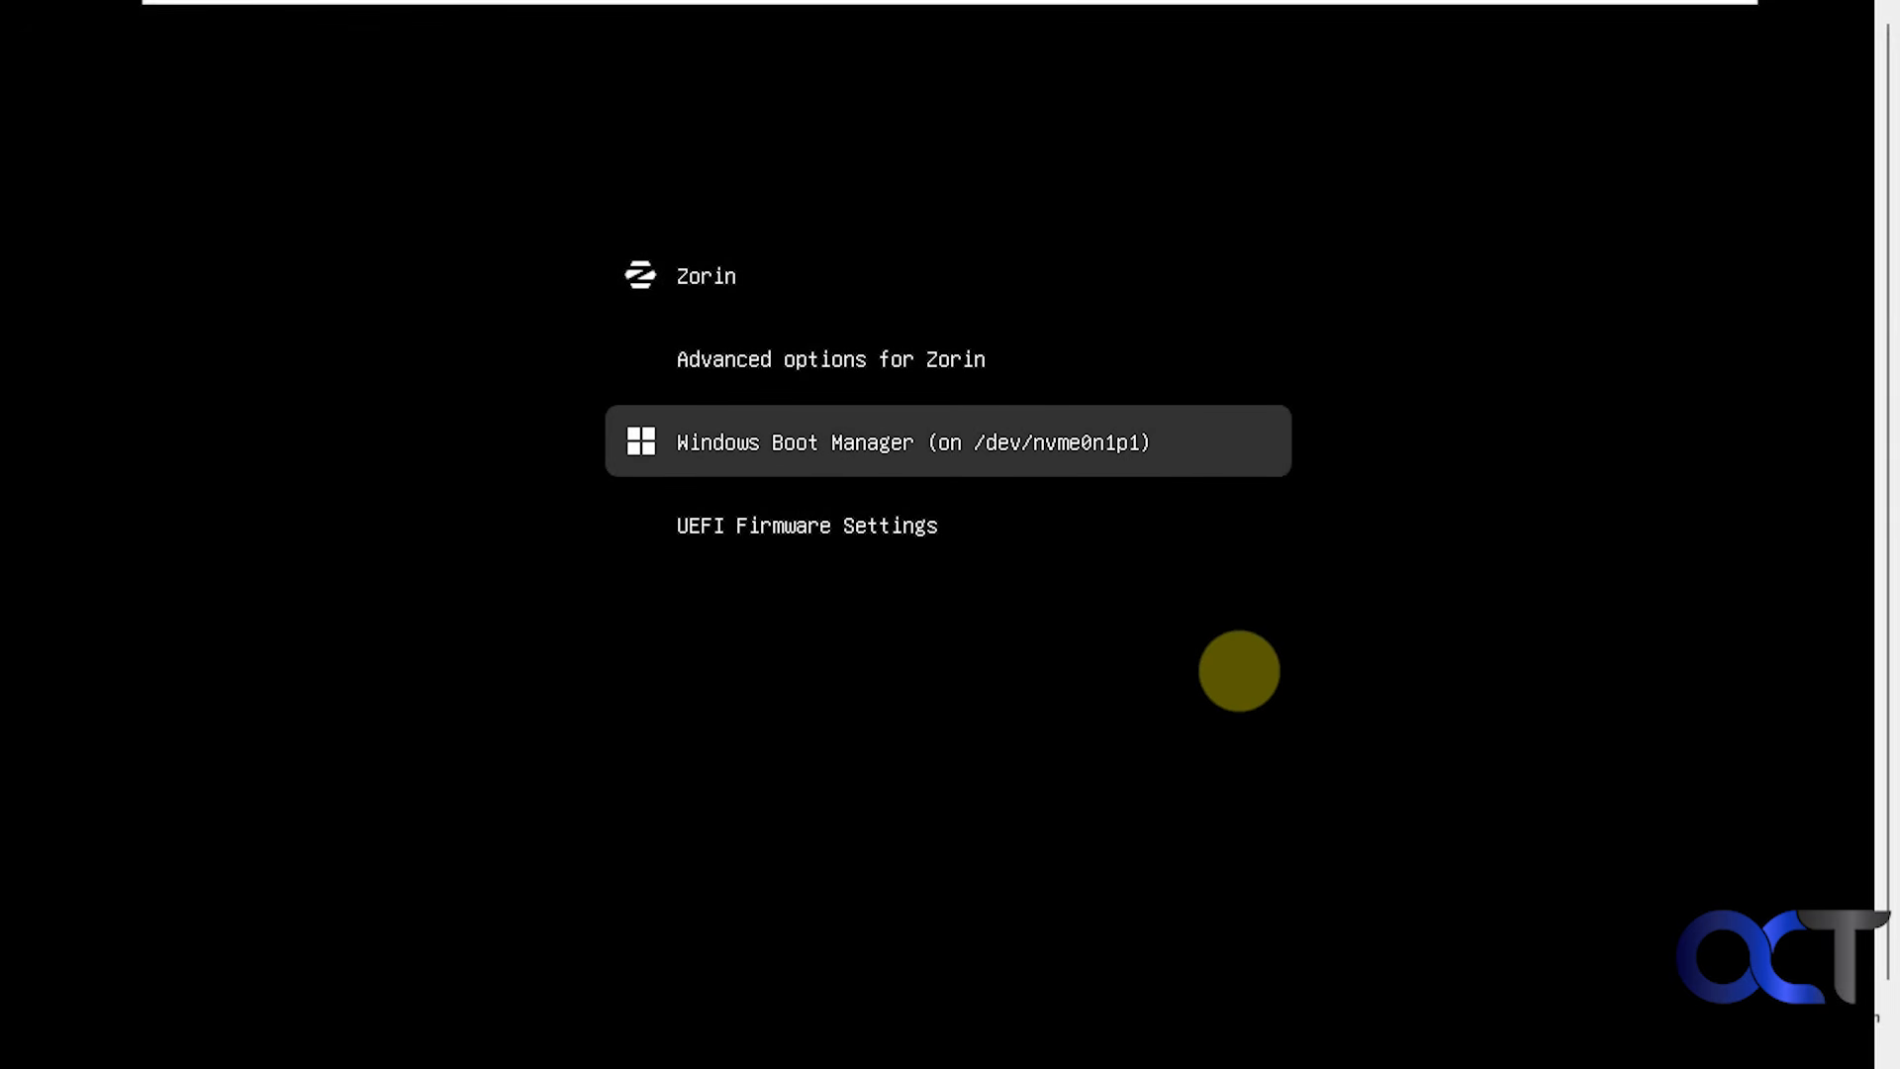
key(Up)
key(Up)
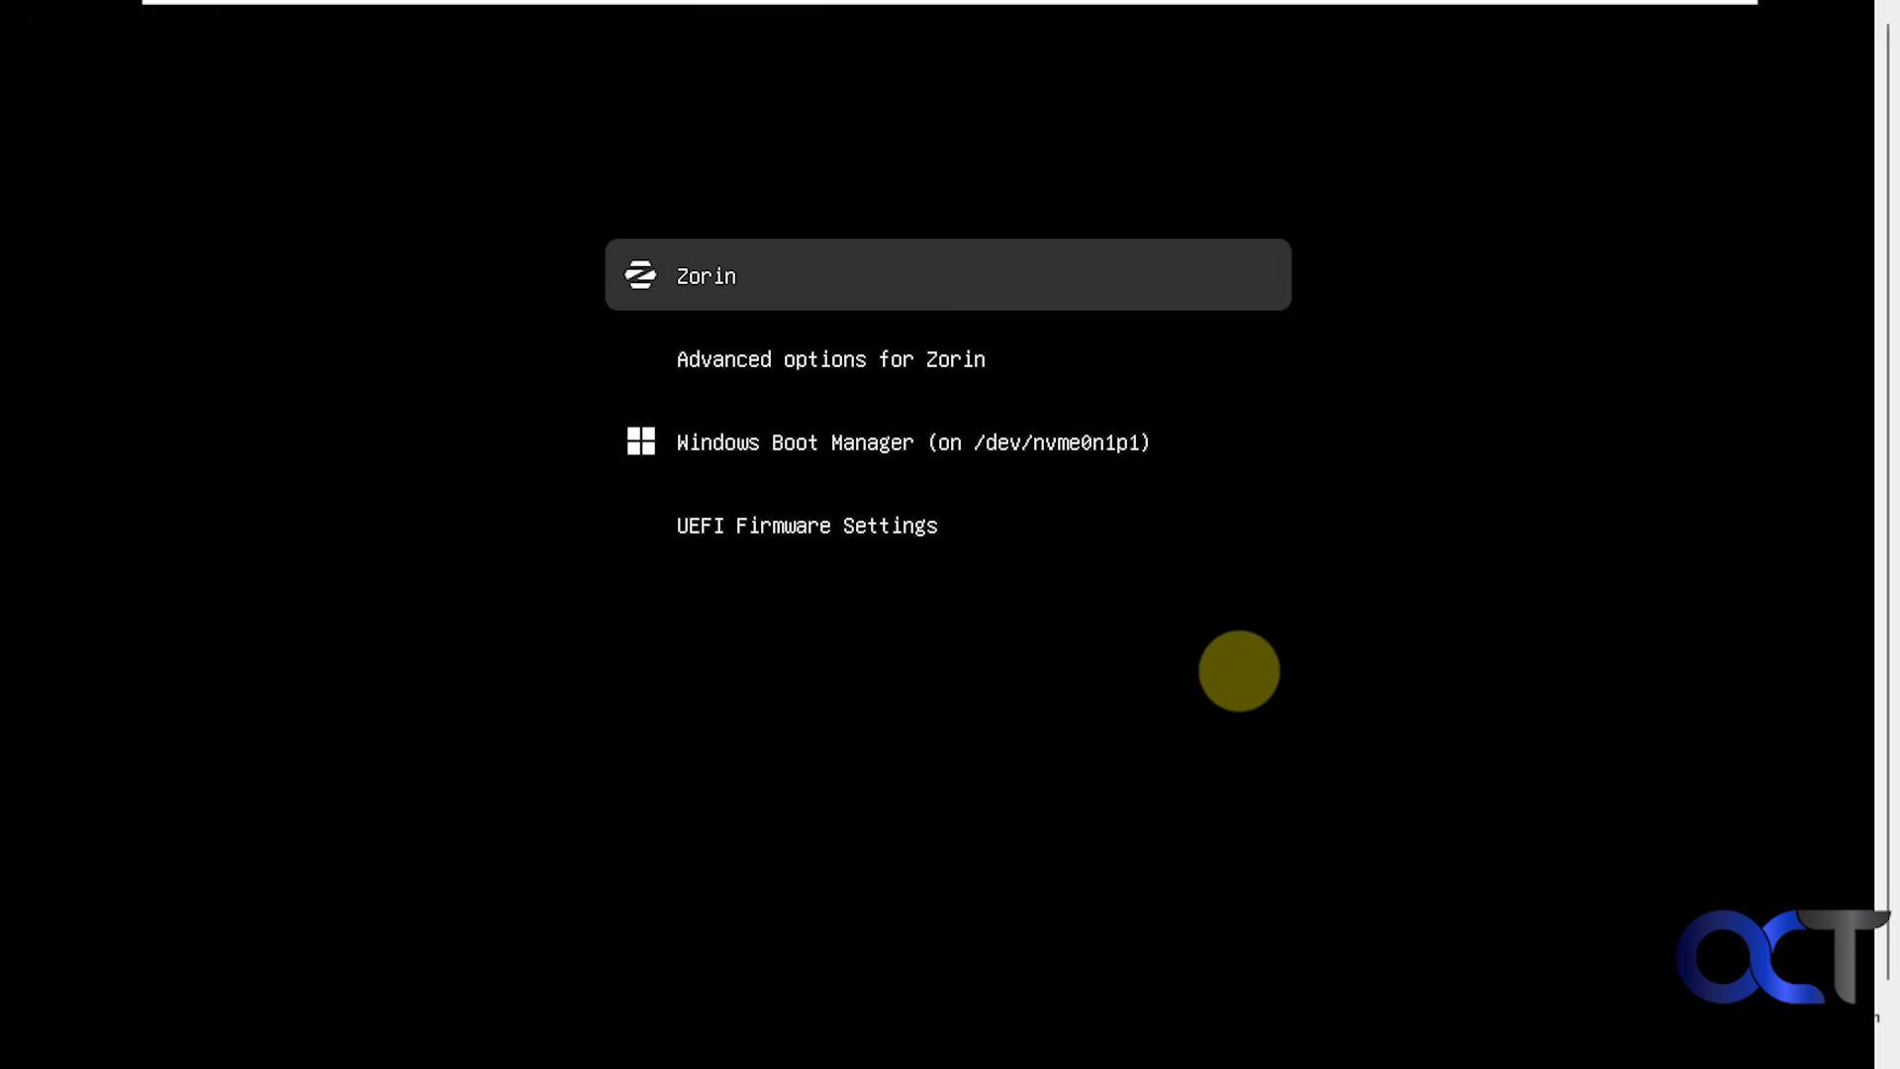
key(Return)
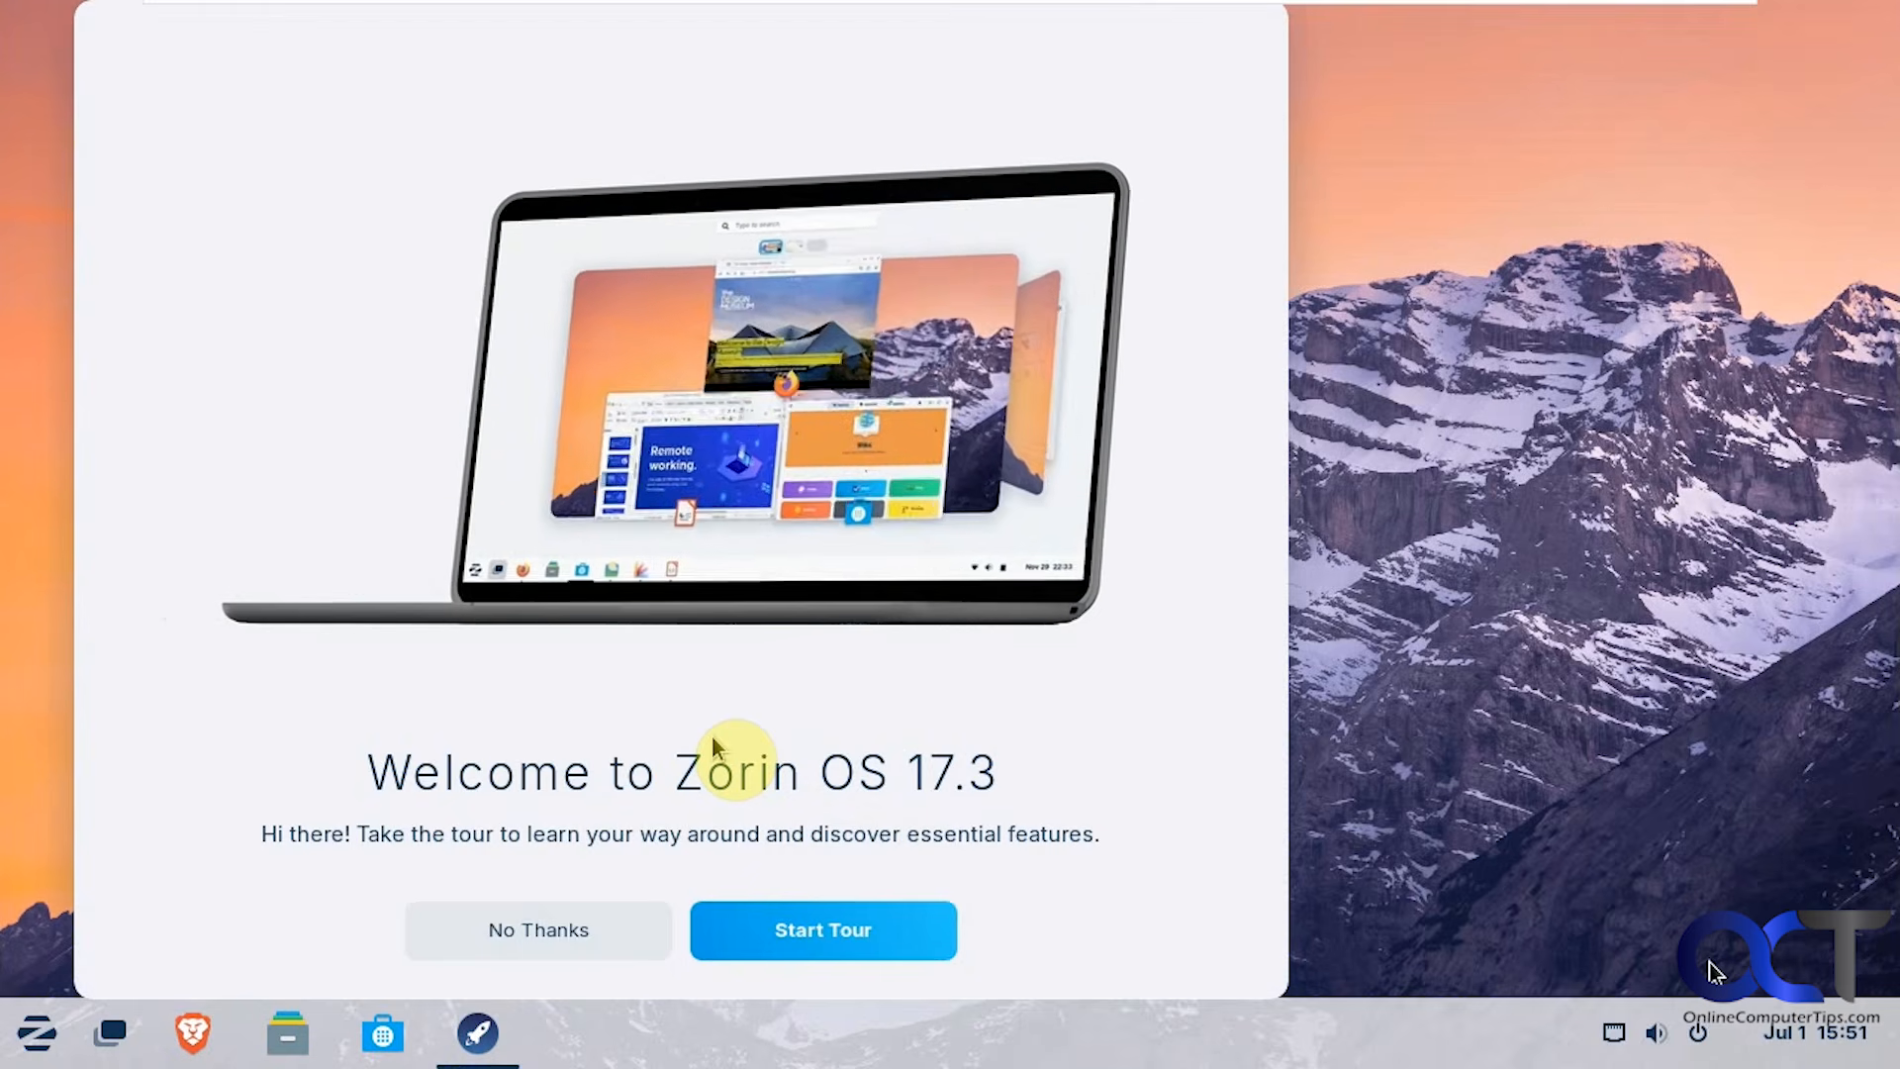
Dismiss the welcome tour and briefly look over the application menu.
click(559, 946)
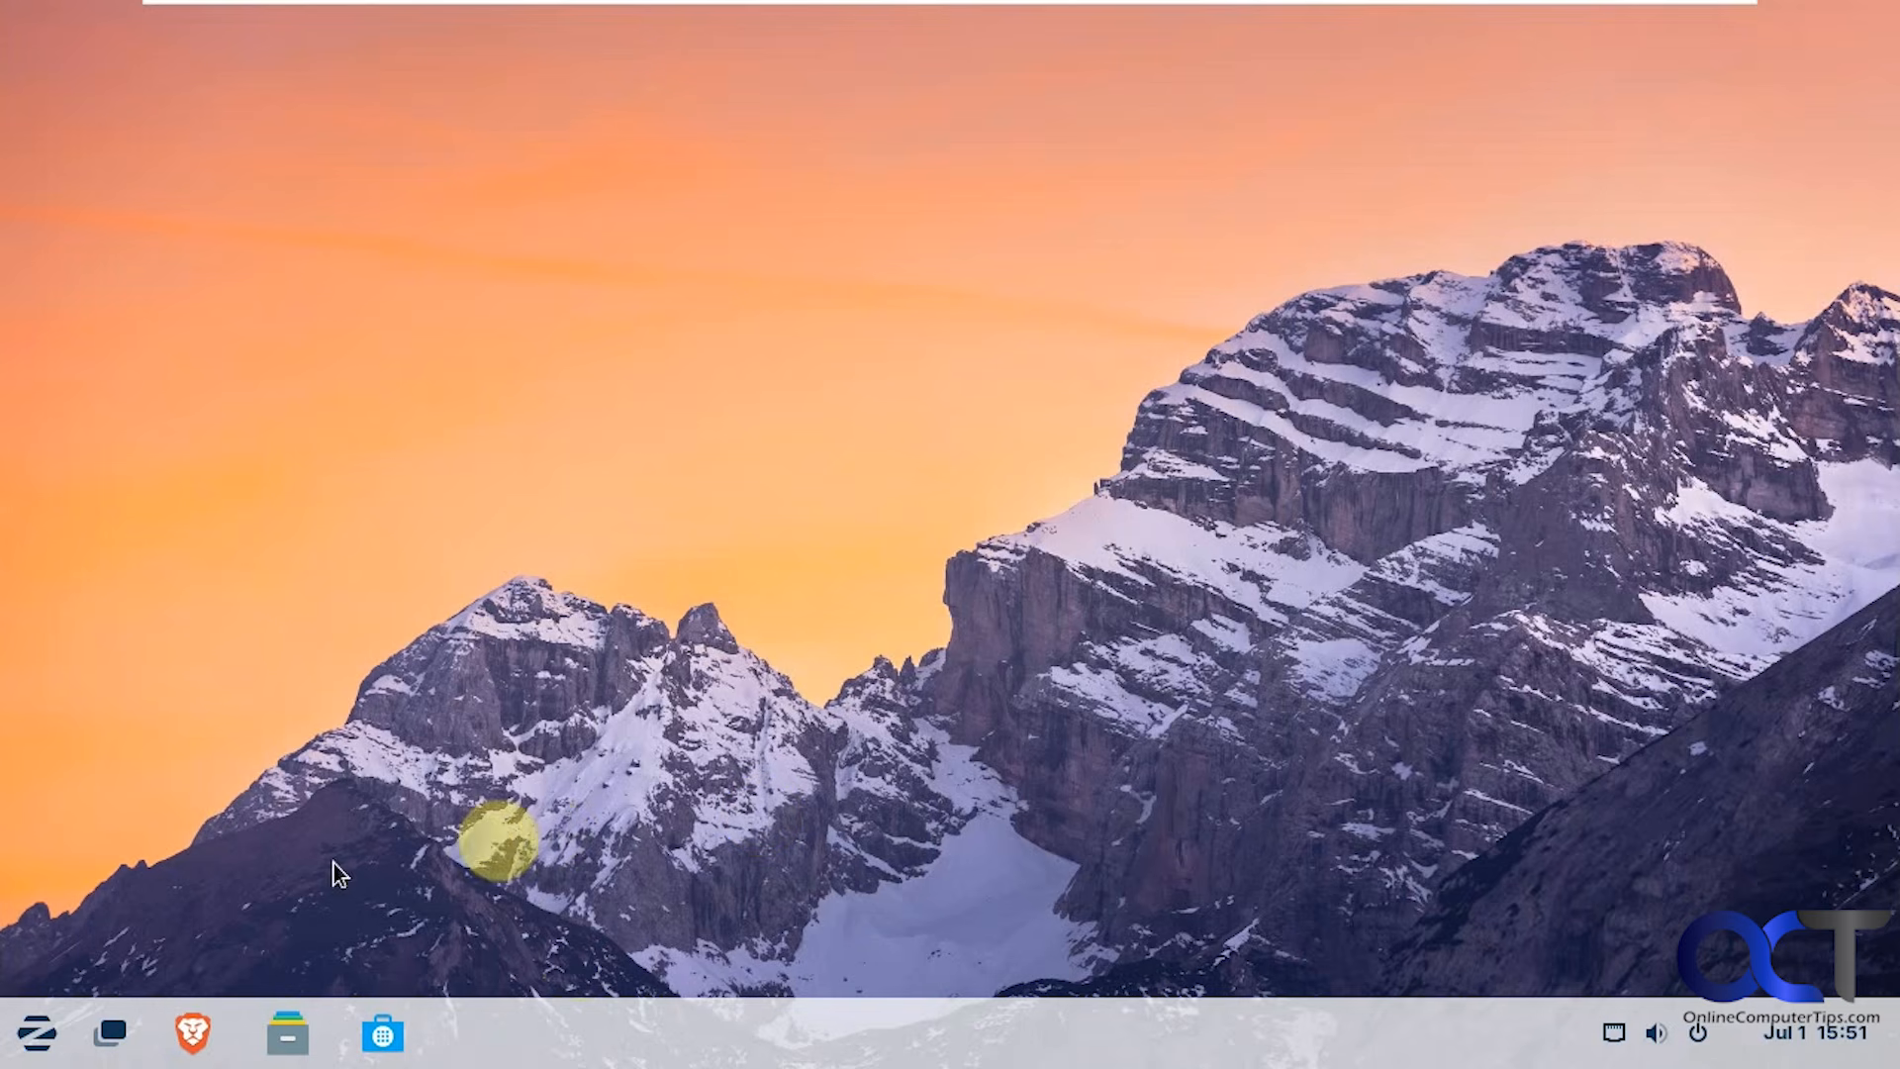
click(40, 1039)
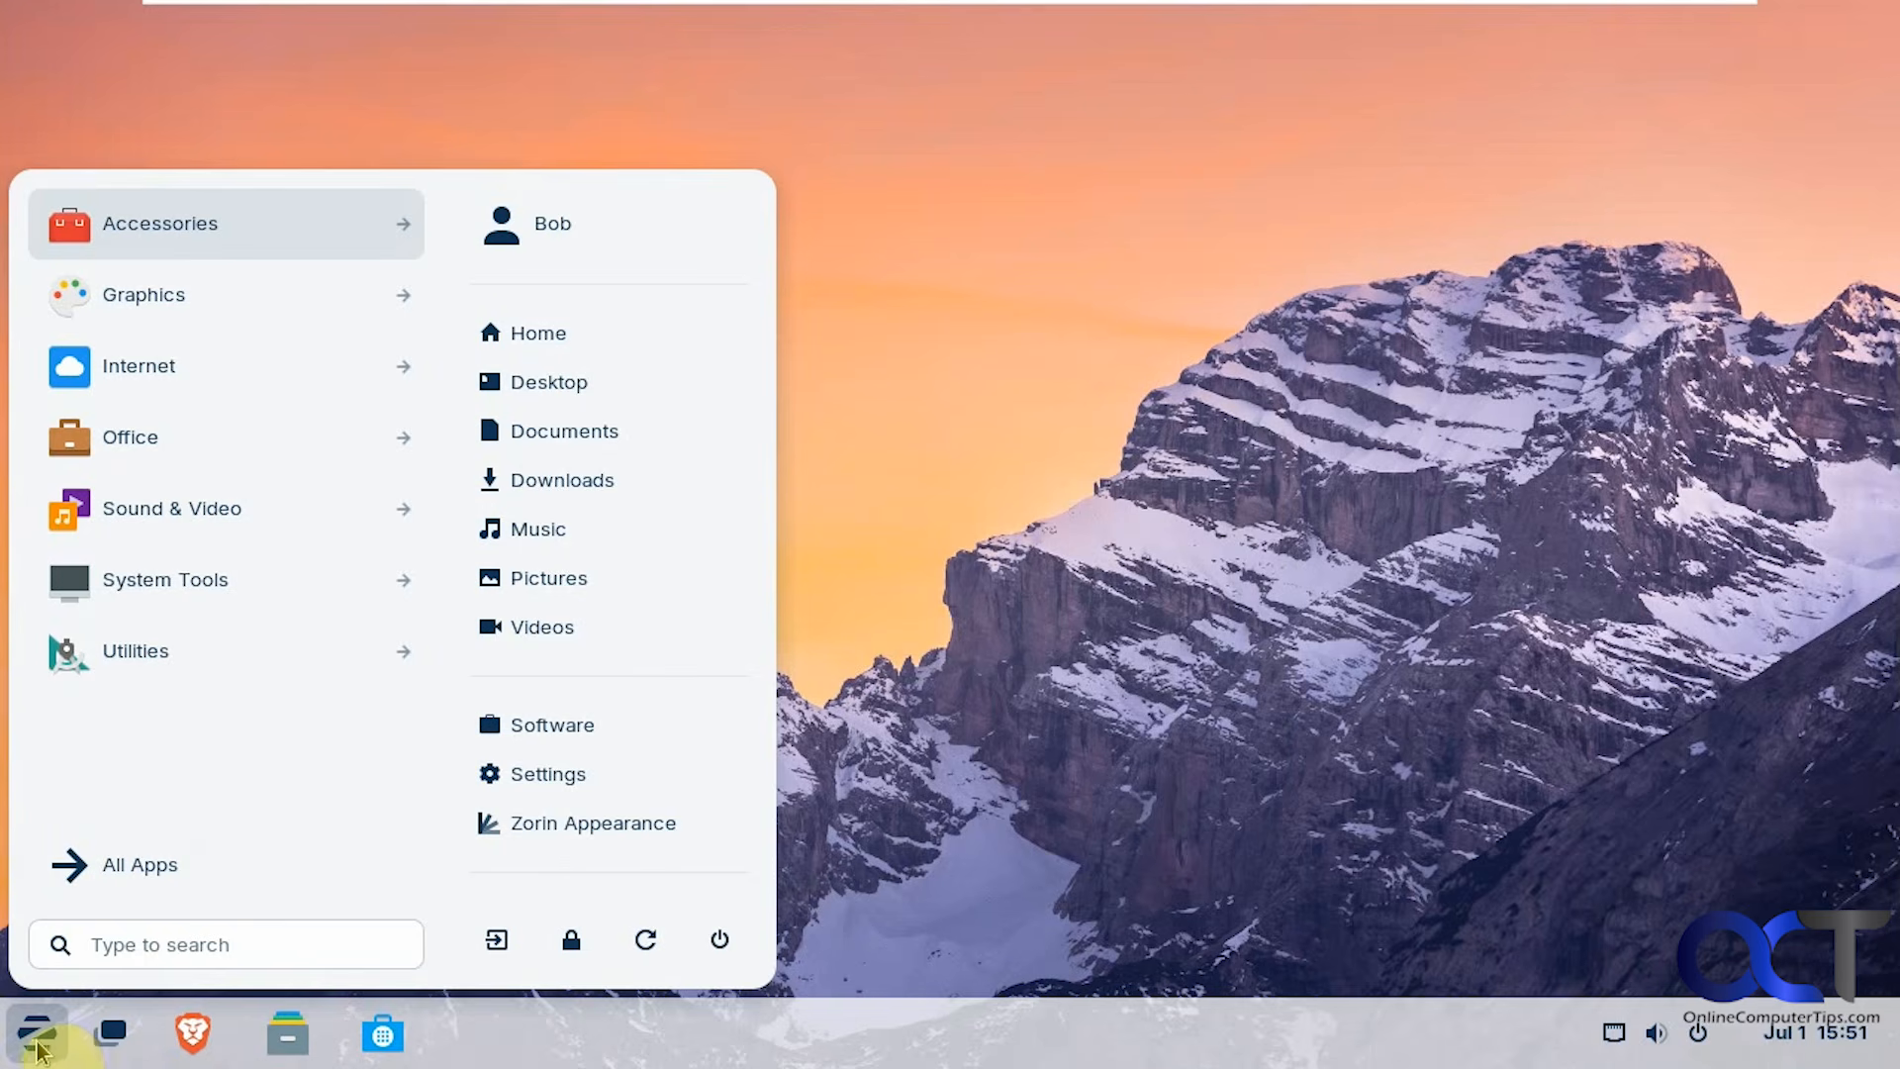
click(774, 650)
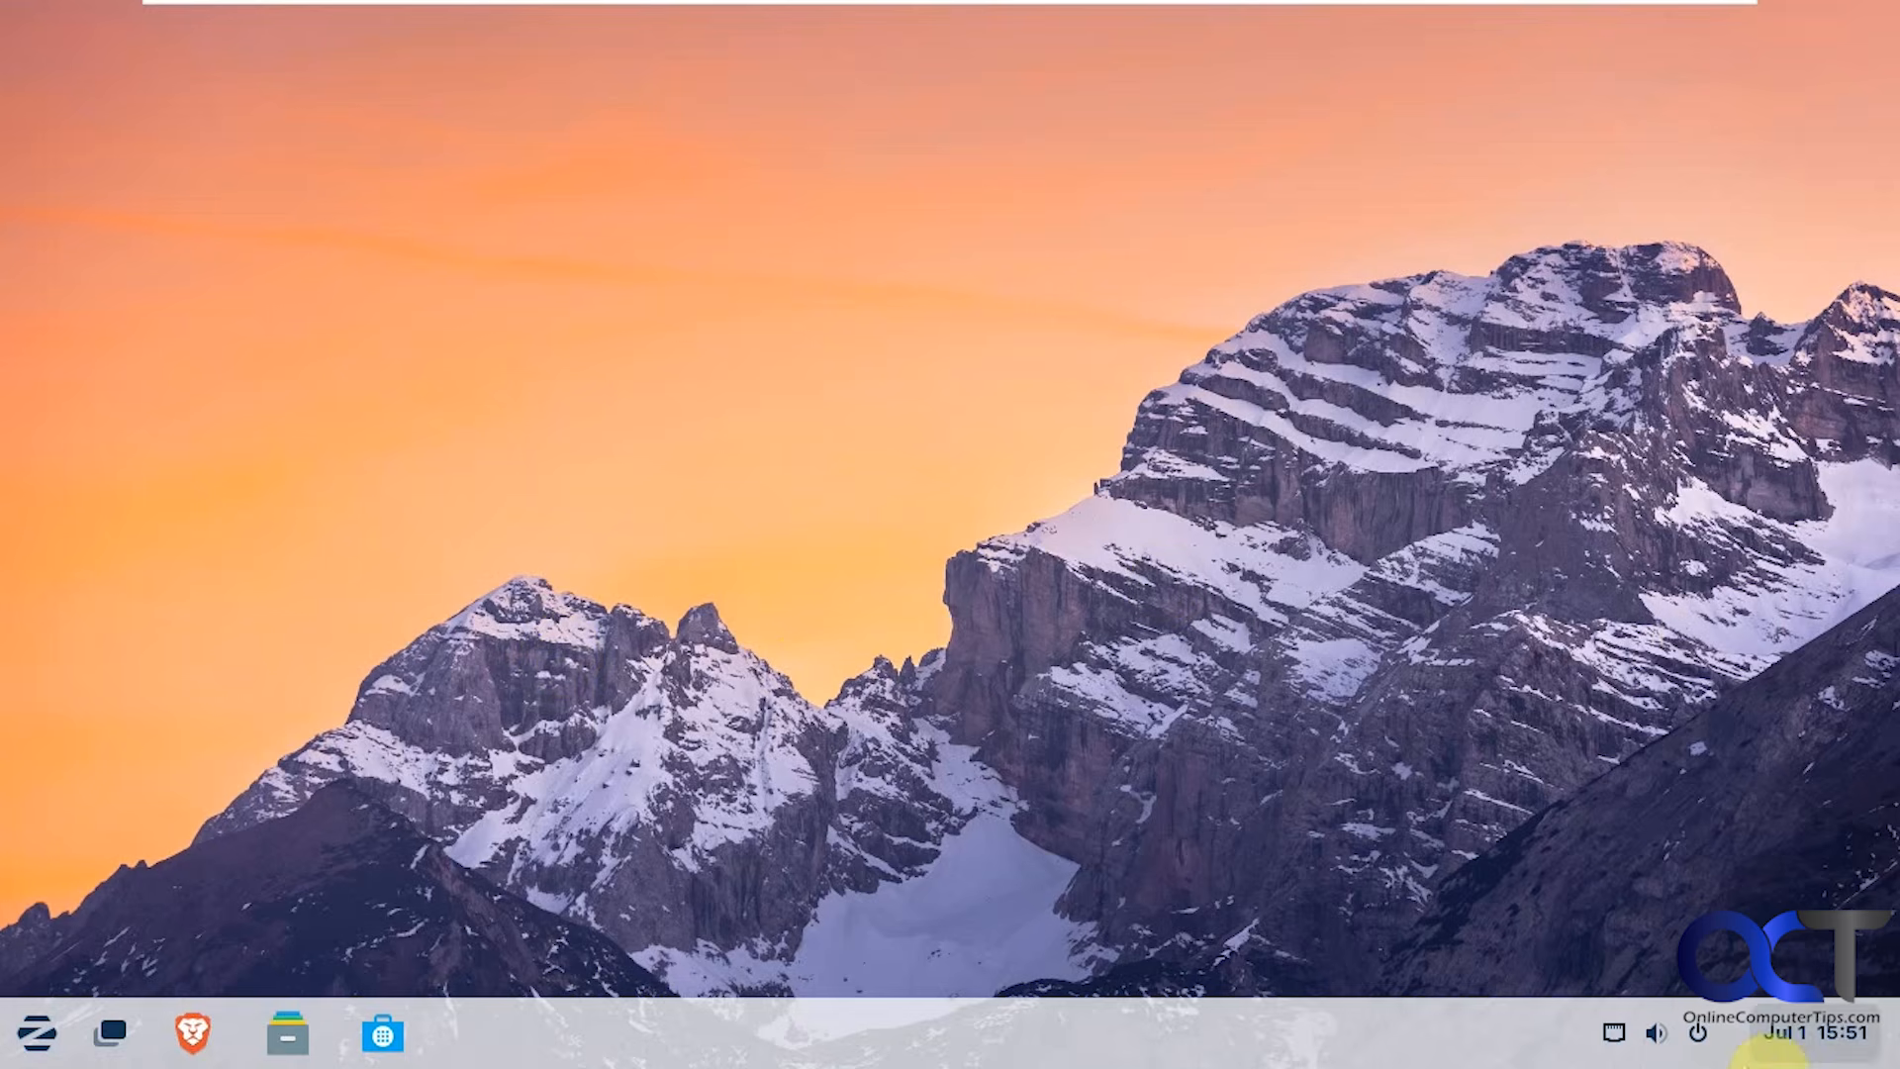
Restart Zorin OS from the quick settings power options and confirm.
click(1700, 1036)
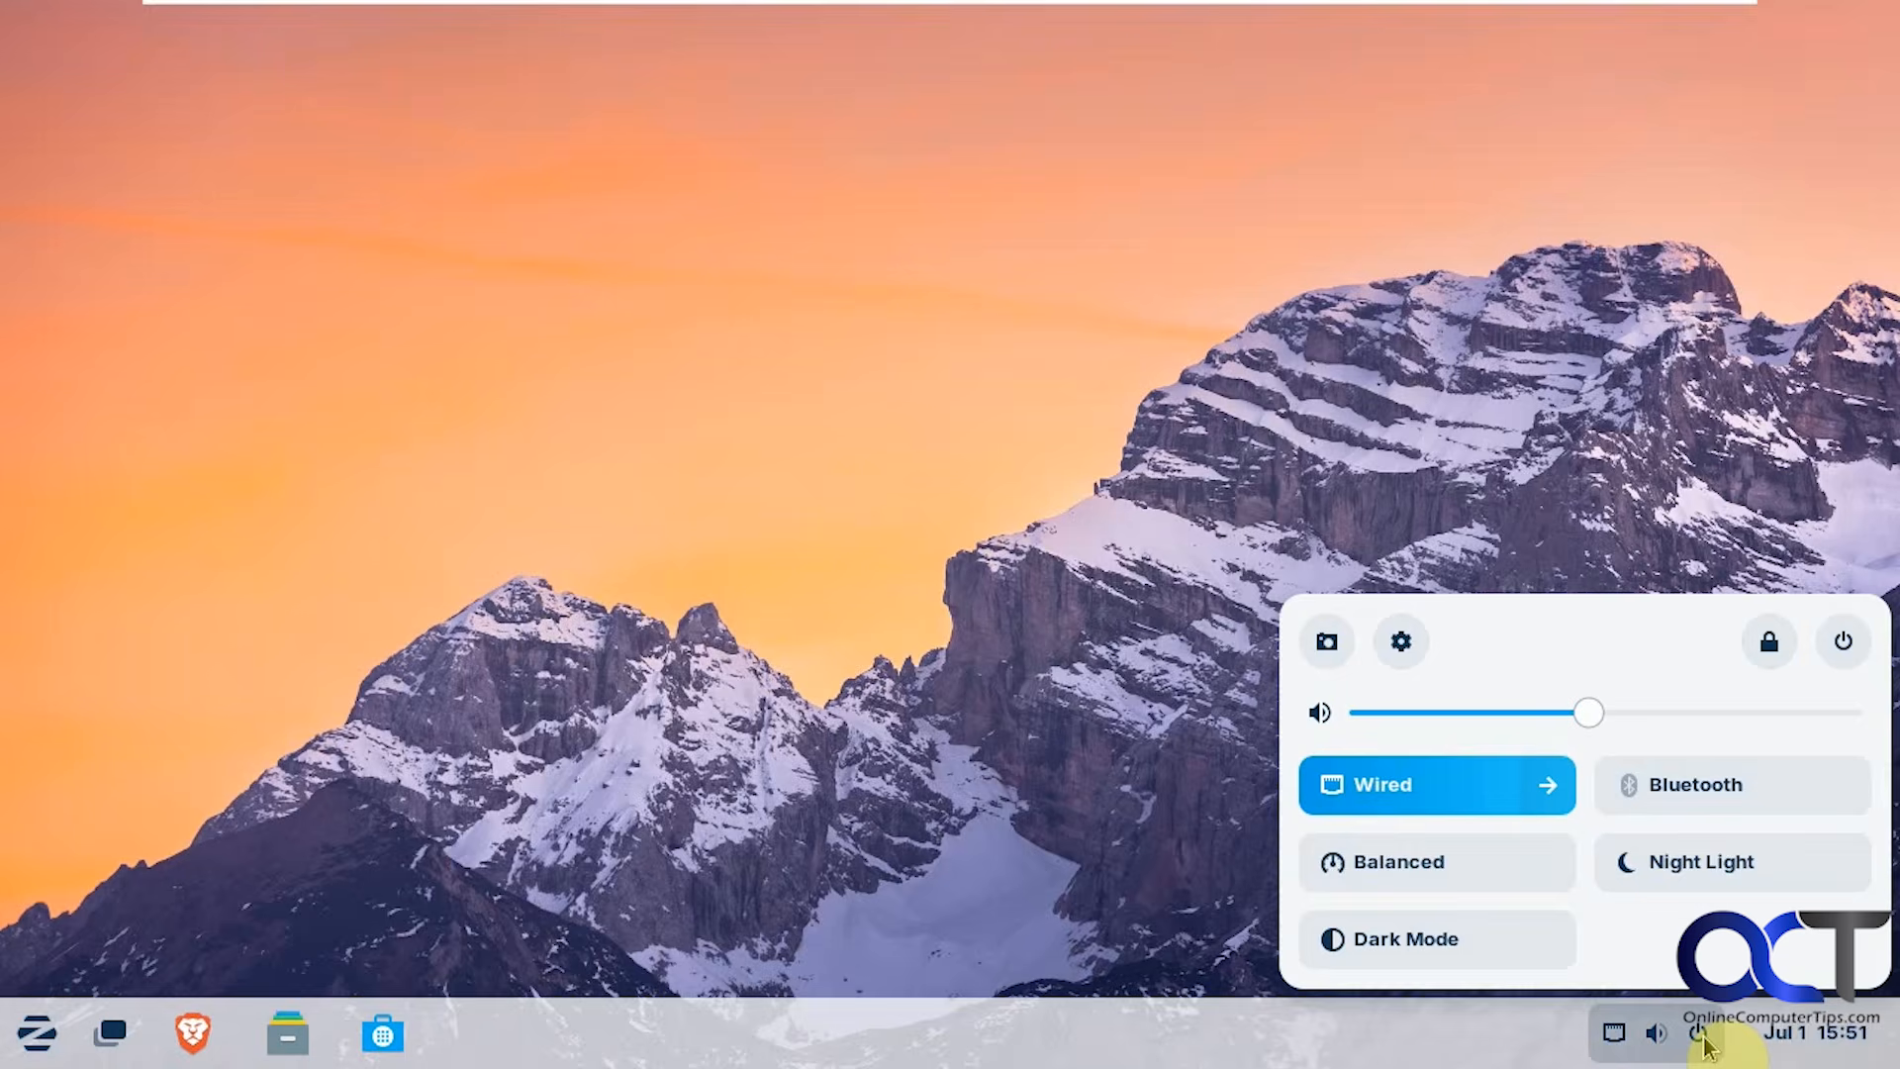
click(1843, 641)
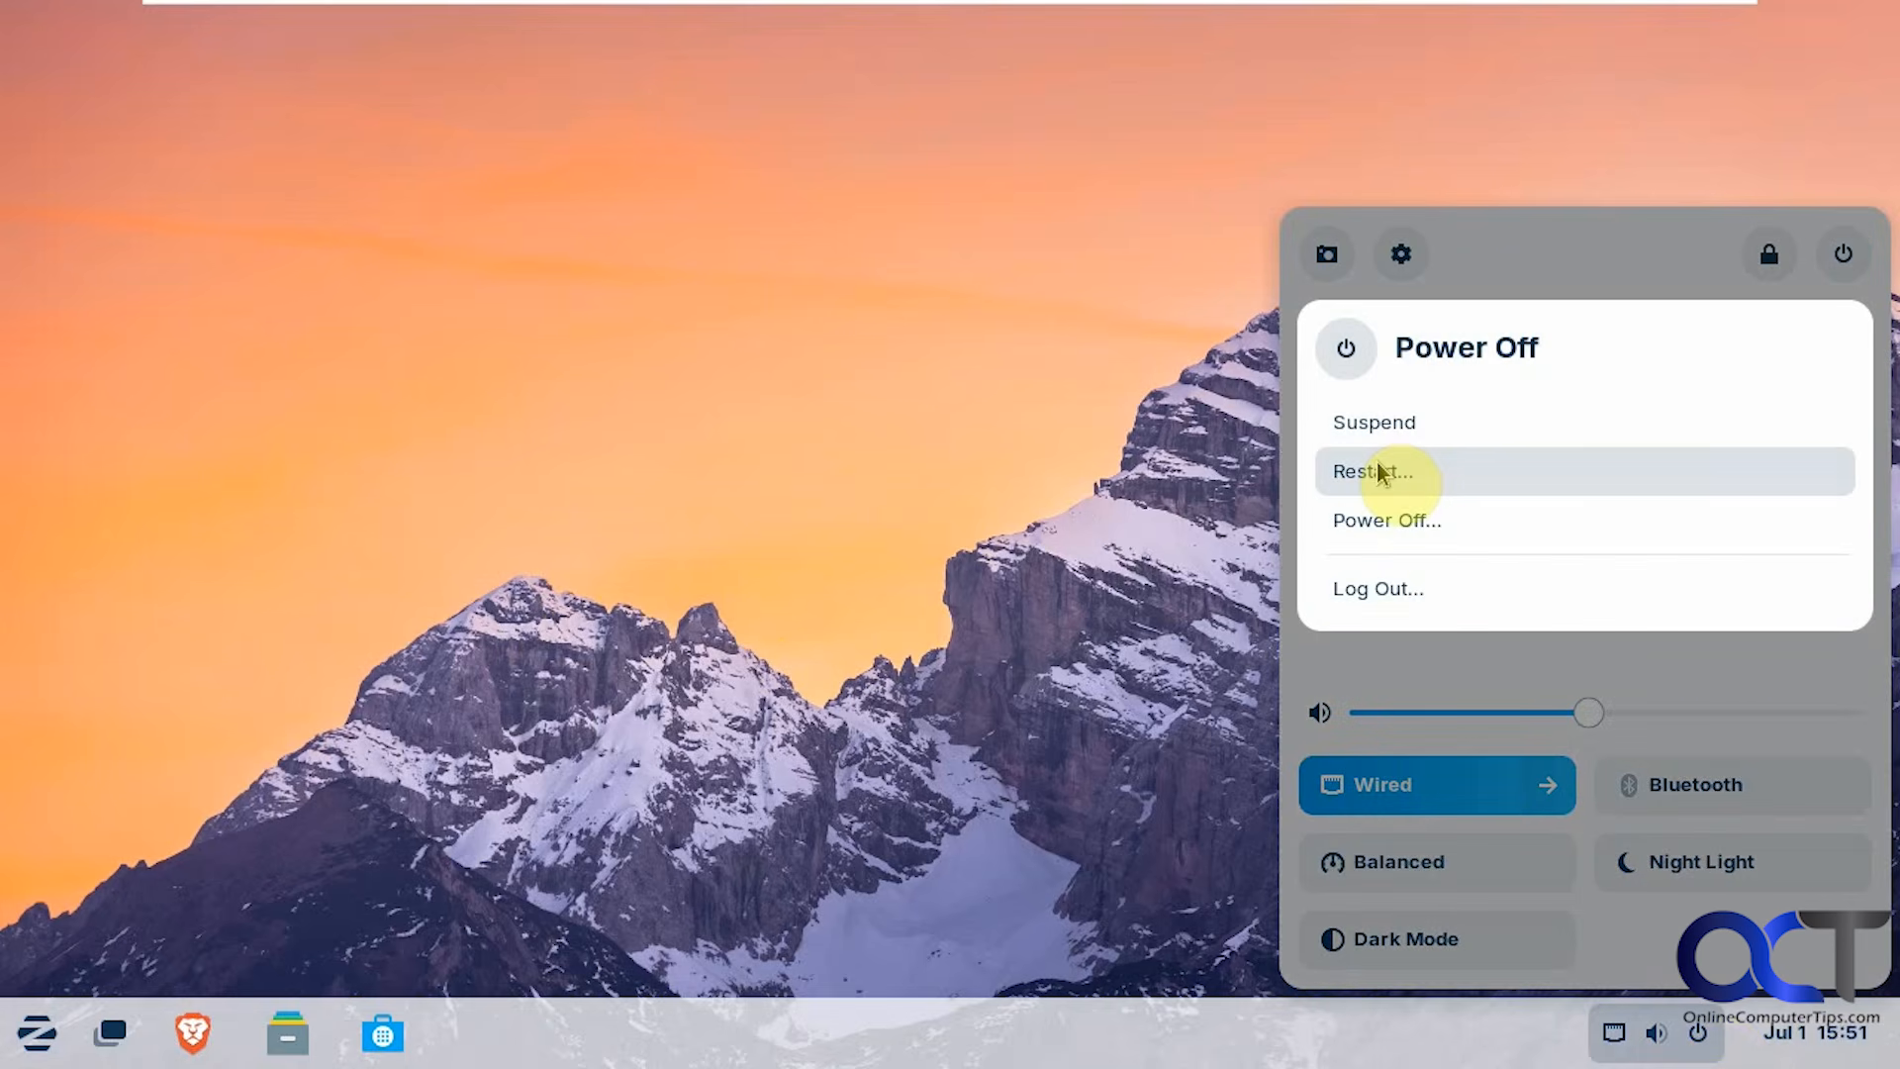
click(1386, 473)
click(1172, 648)
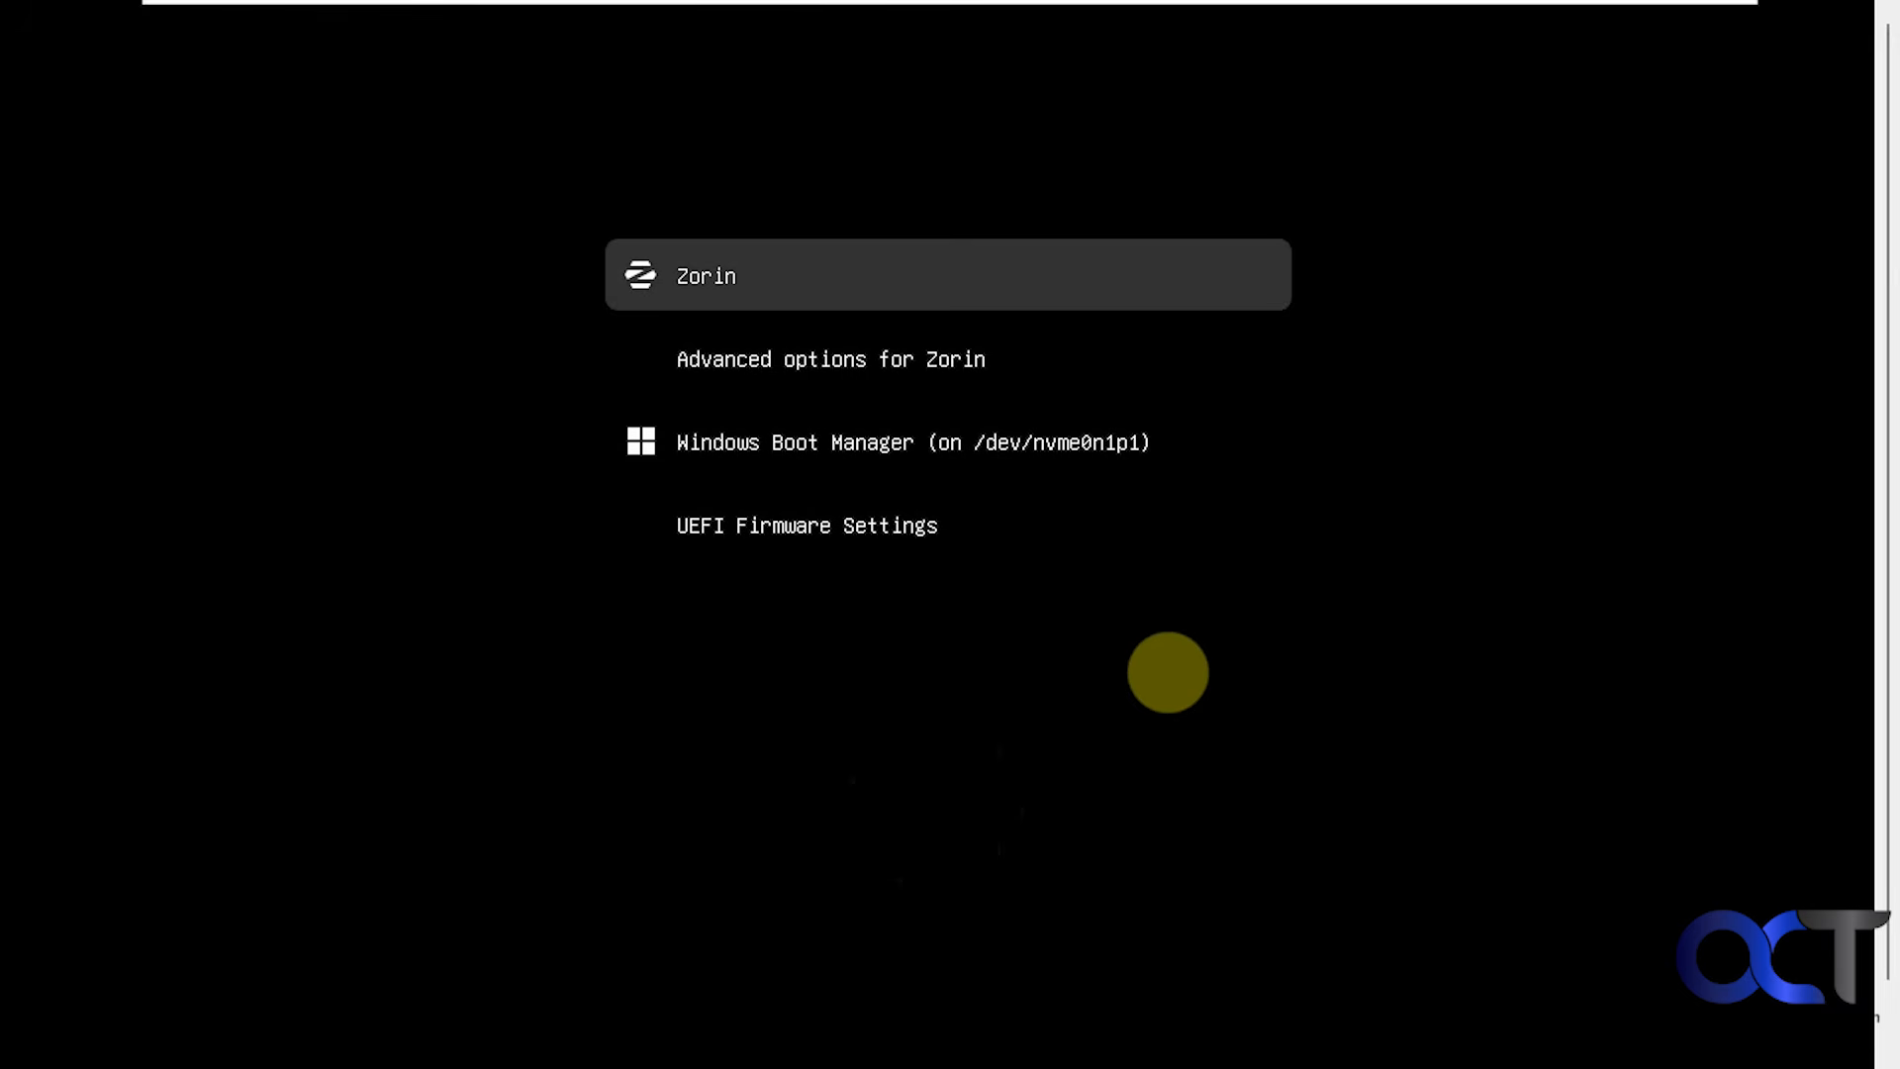
Boot Windows Boot Manager from GRUB and sign in to Windows 11 with the PIN.
key(Down)
key(Down)
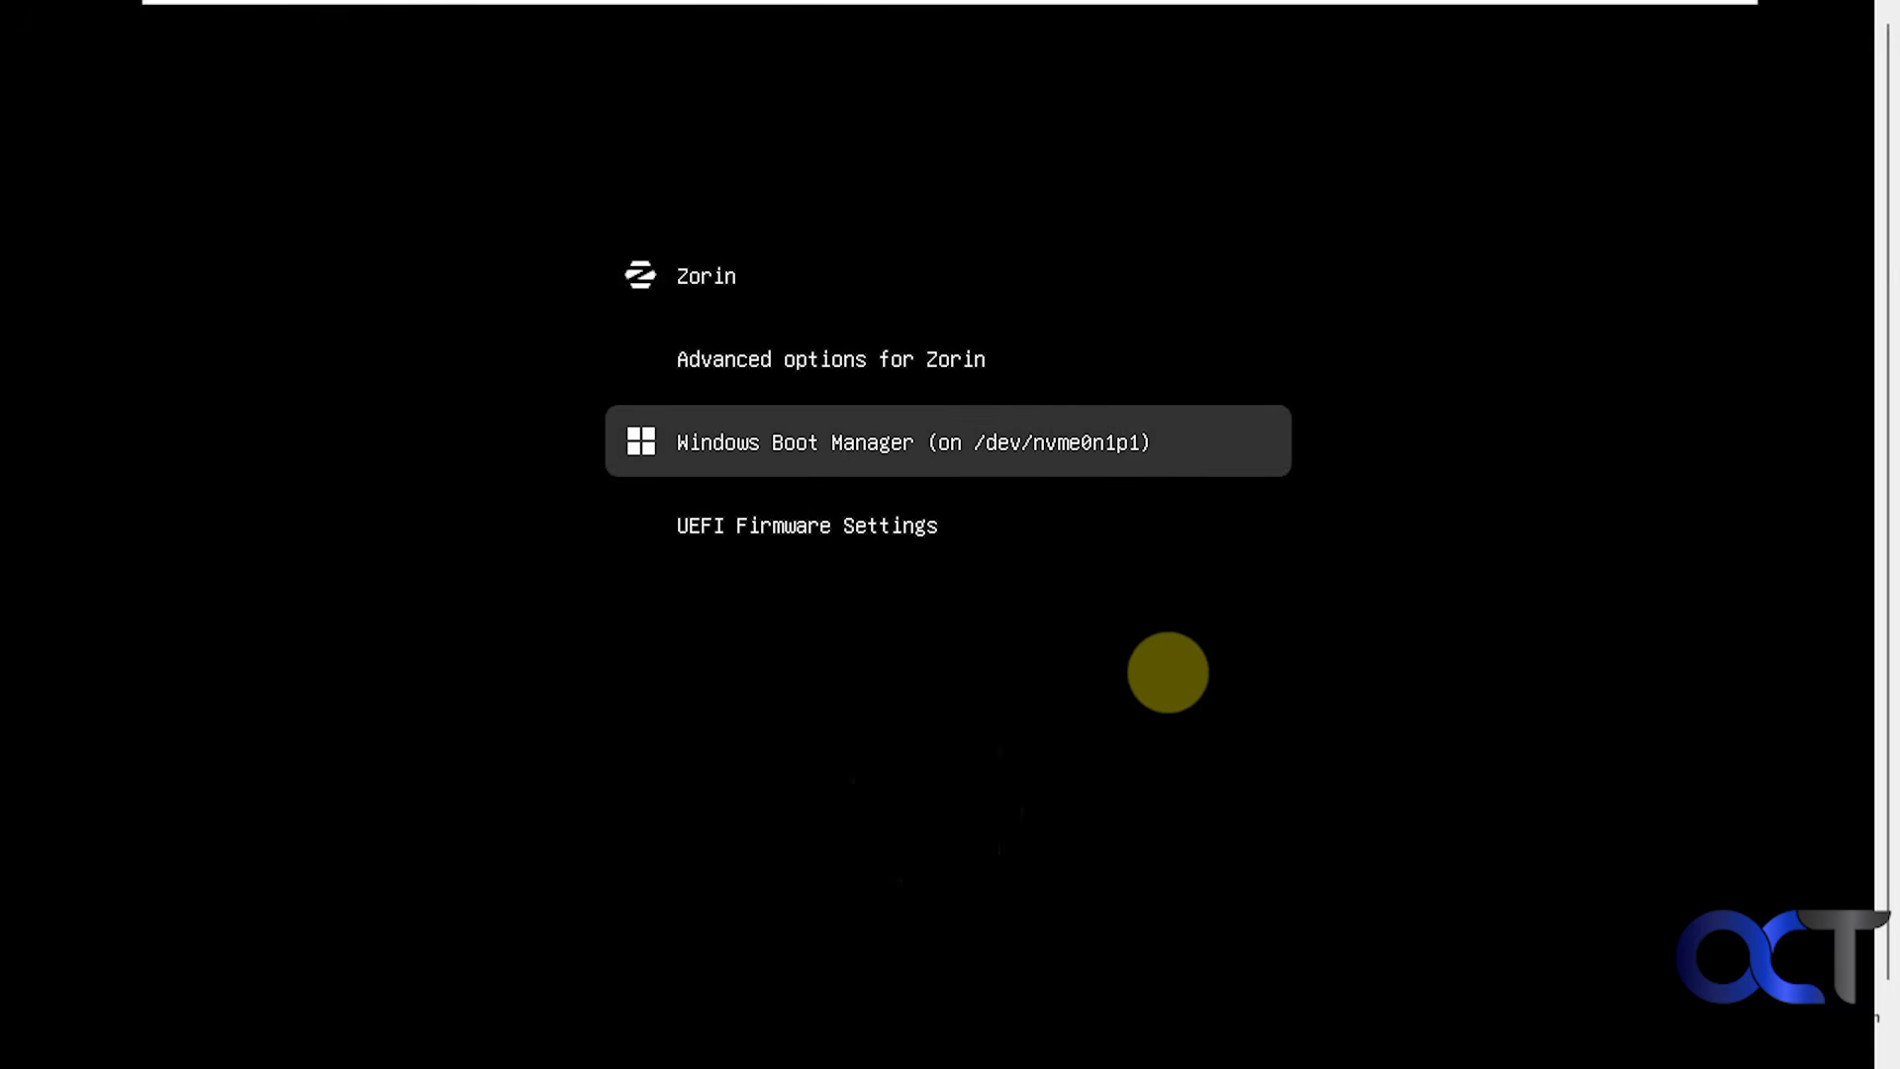
key(Return)
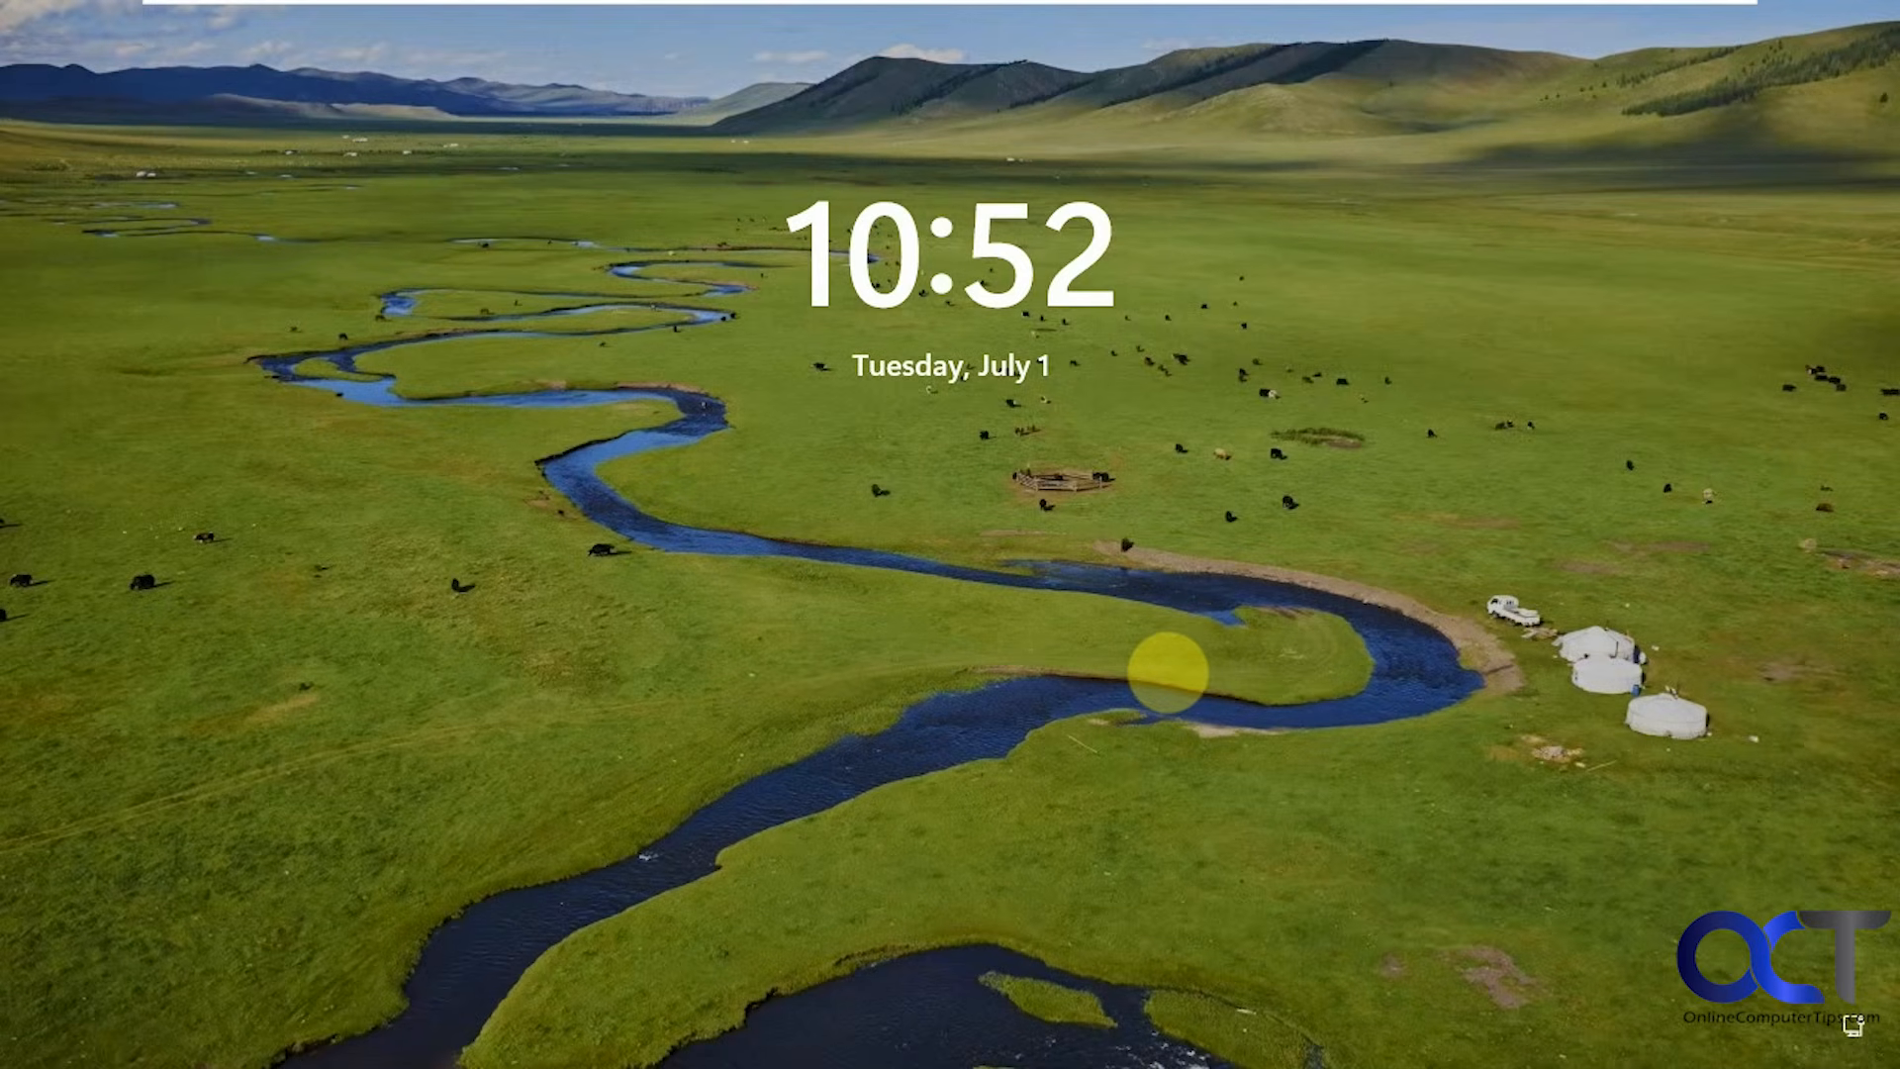
key(Return)
text(••••)
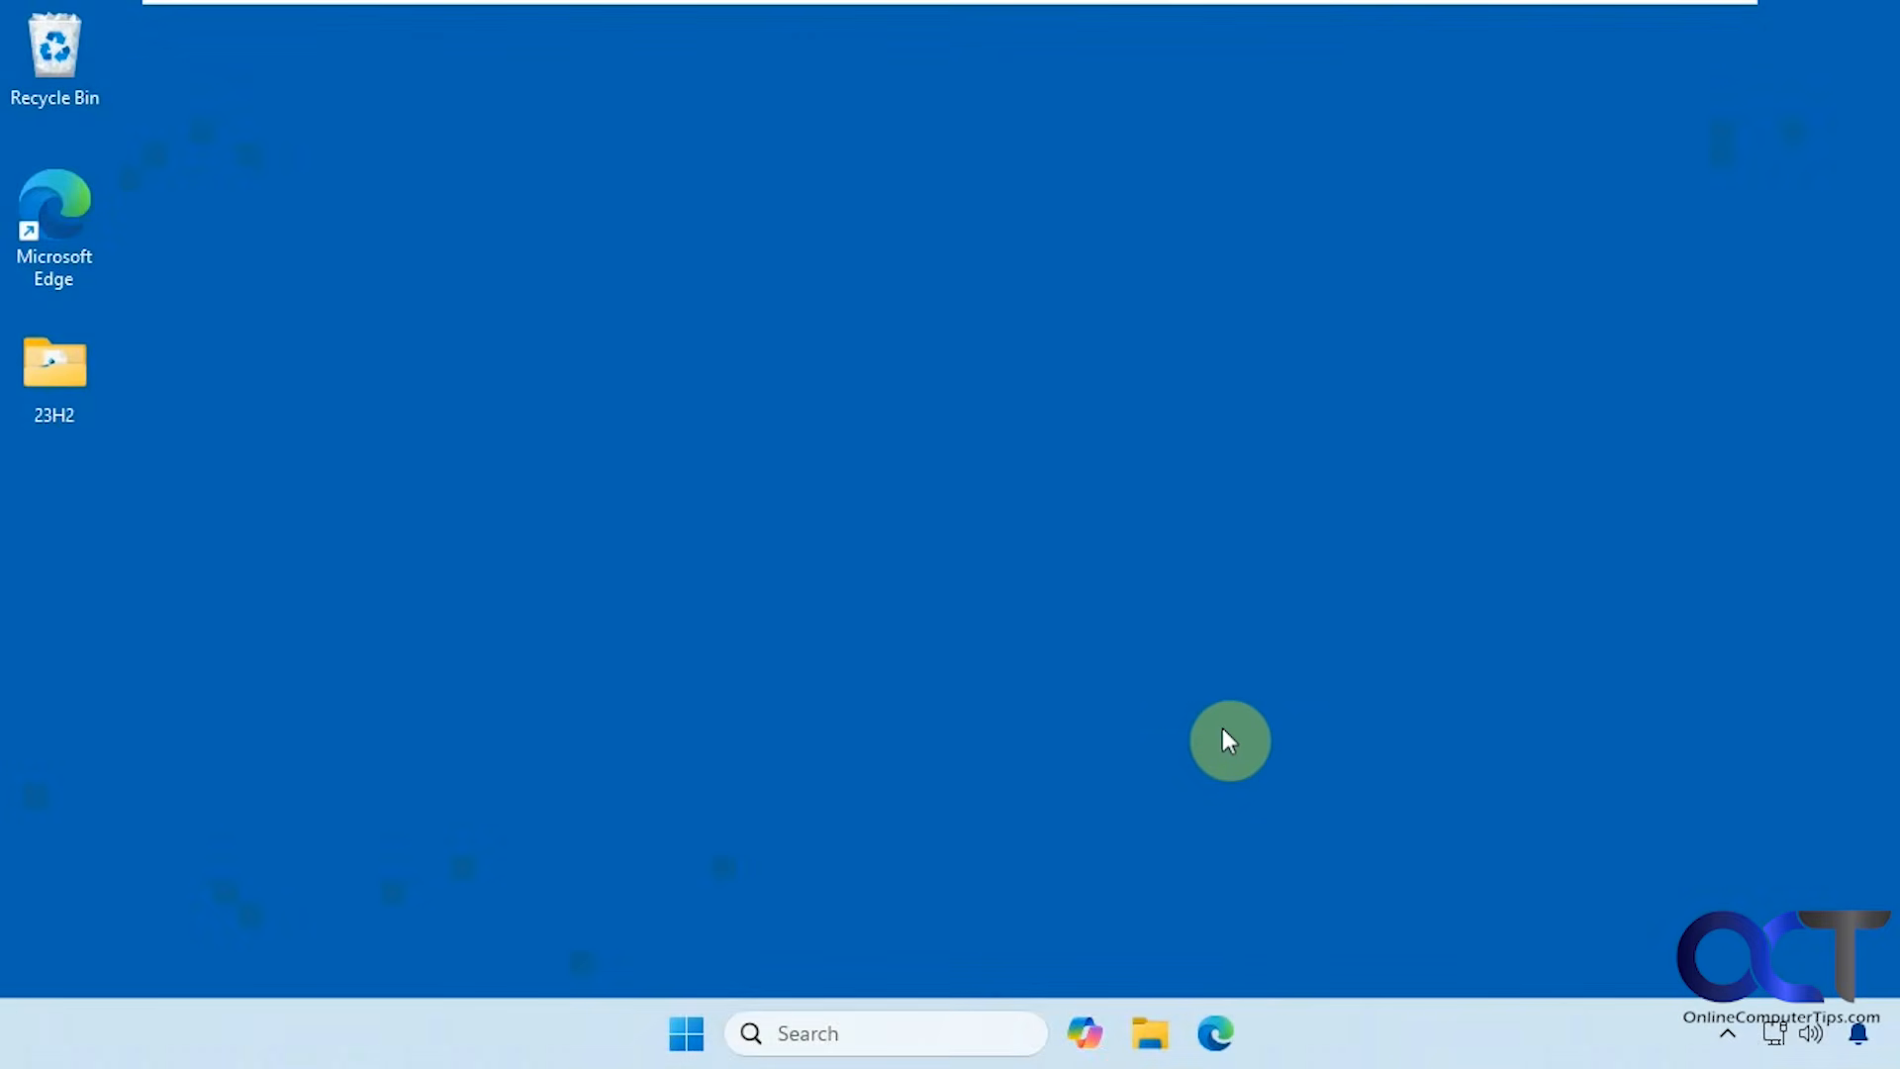
Open Disk Management via a 'disk m' search, enlarge the disk view, and select the 48.83 GB partition.
click(780, 1034)
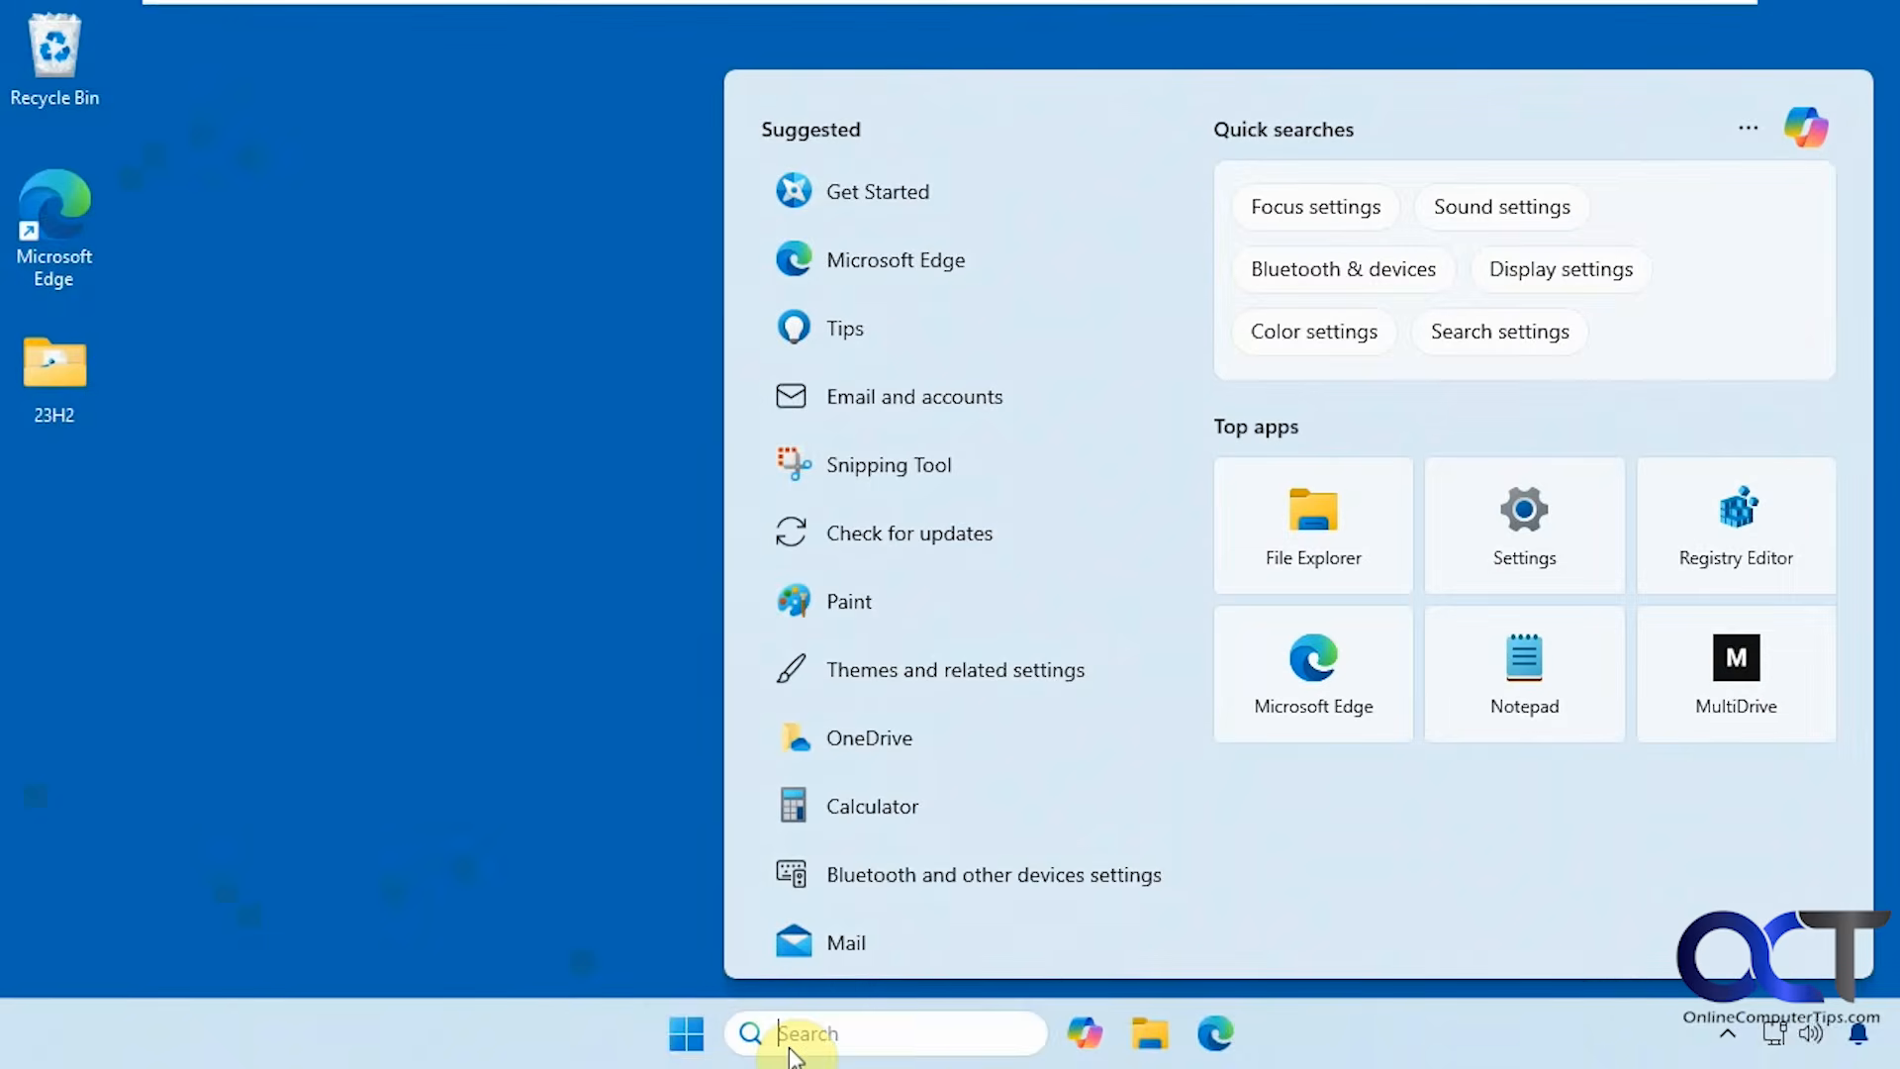
text(disk m)
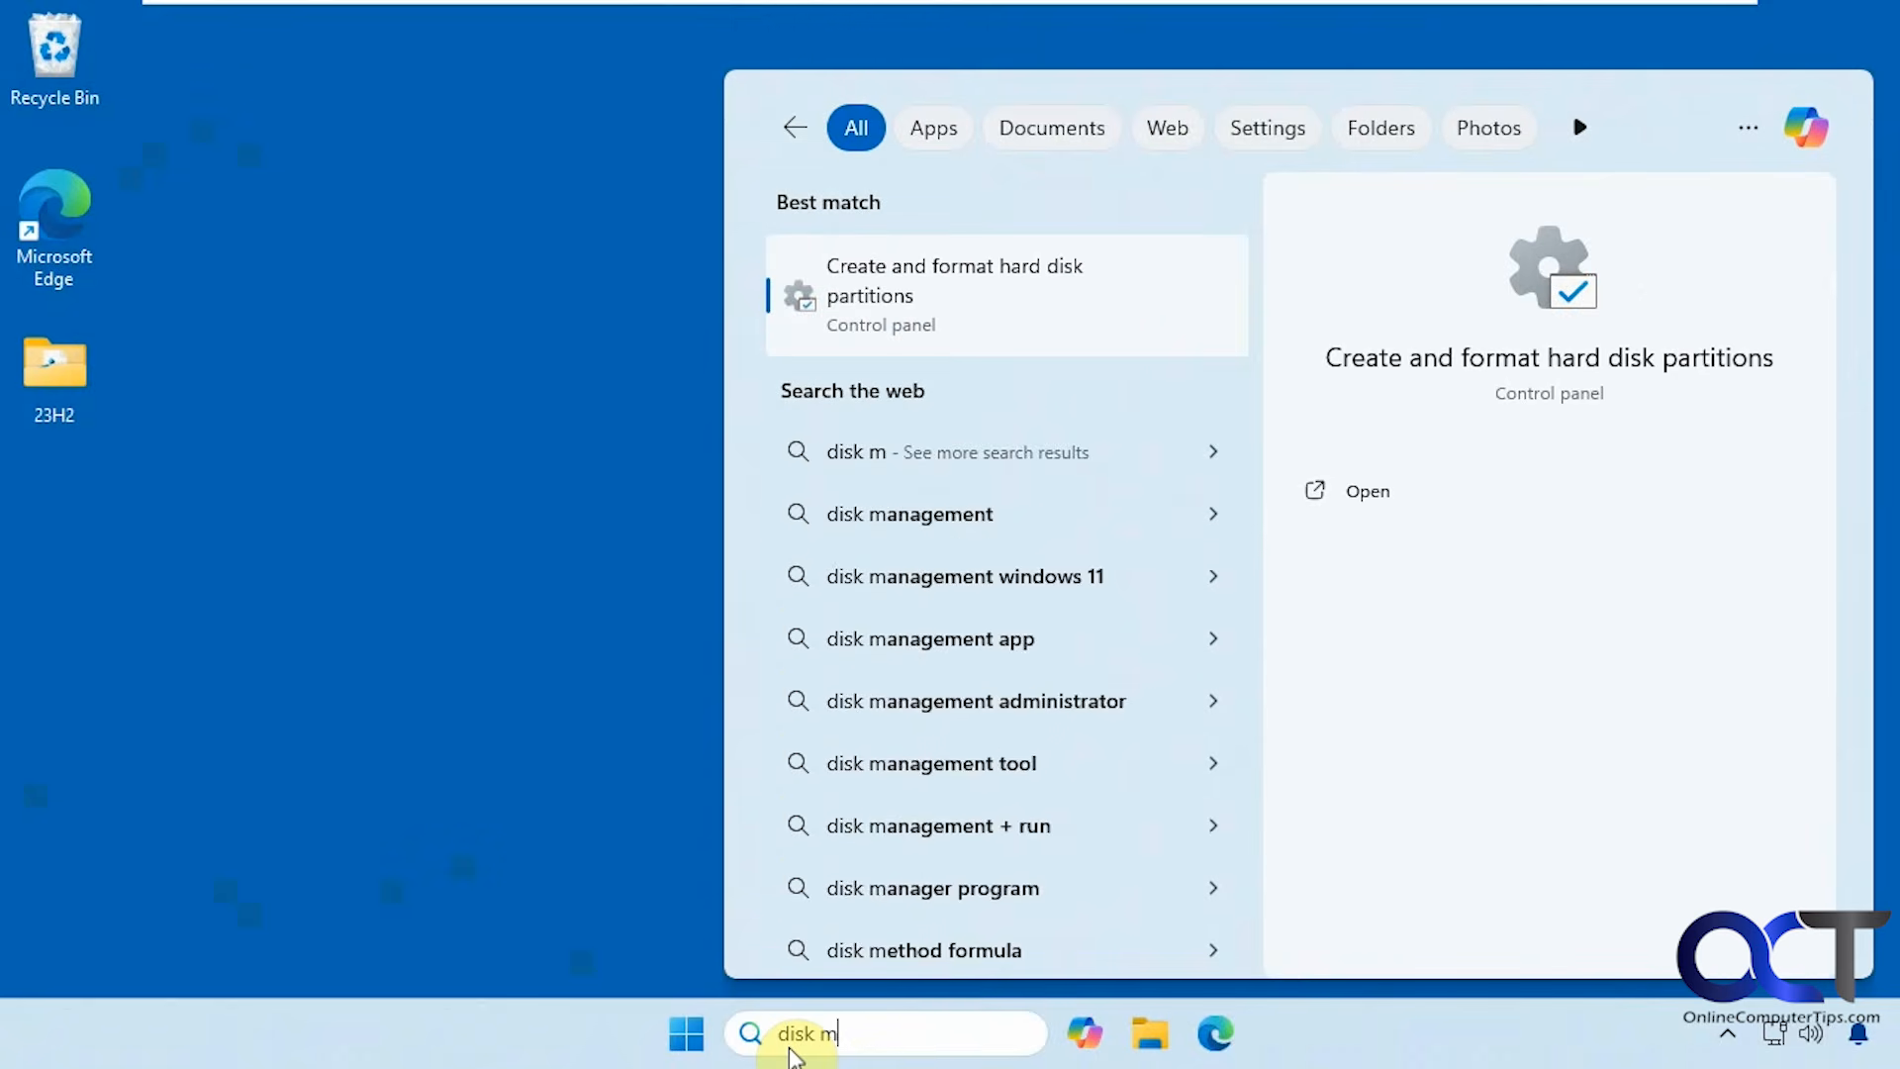
click(960, 294)
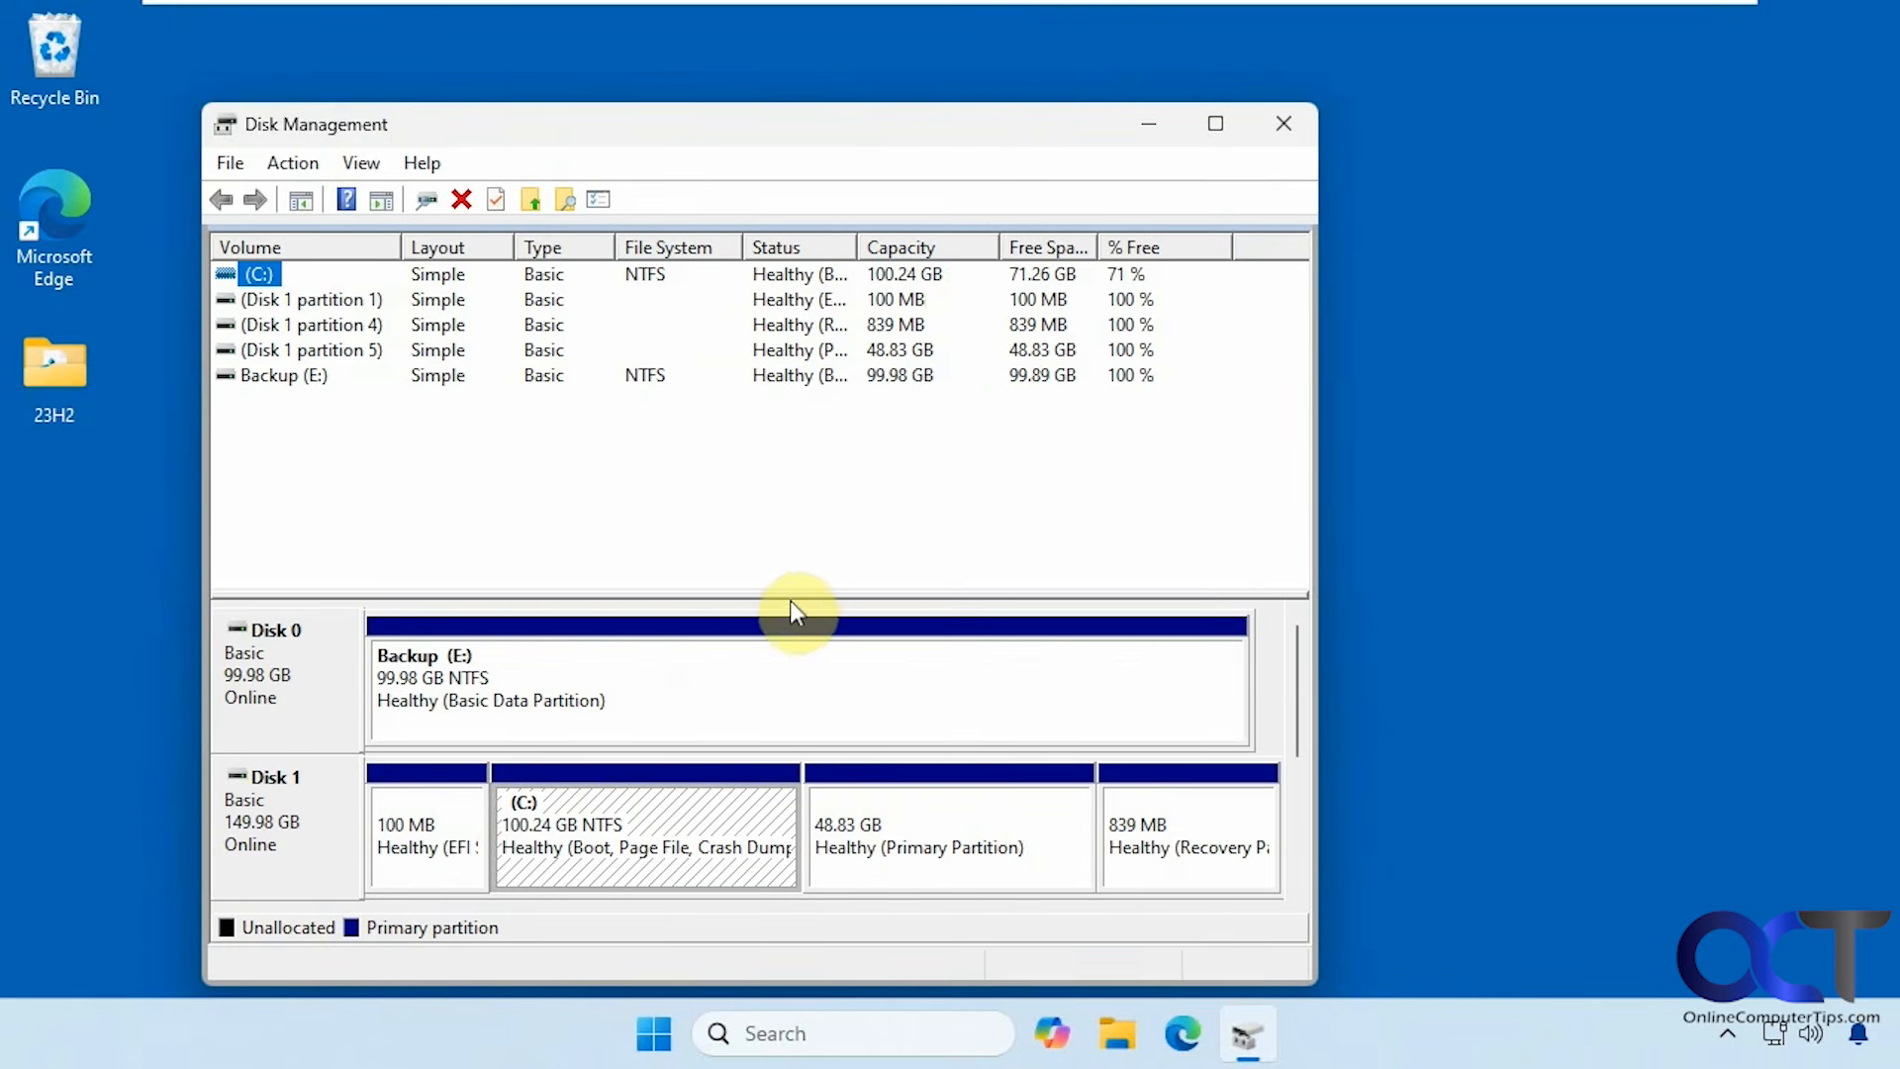
drag(787, 593, 806, 432)
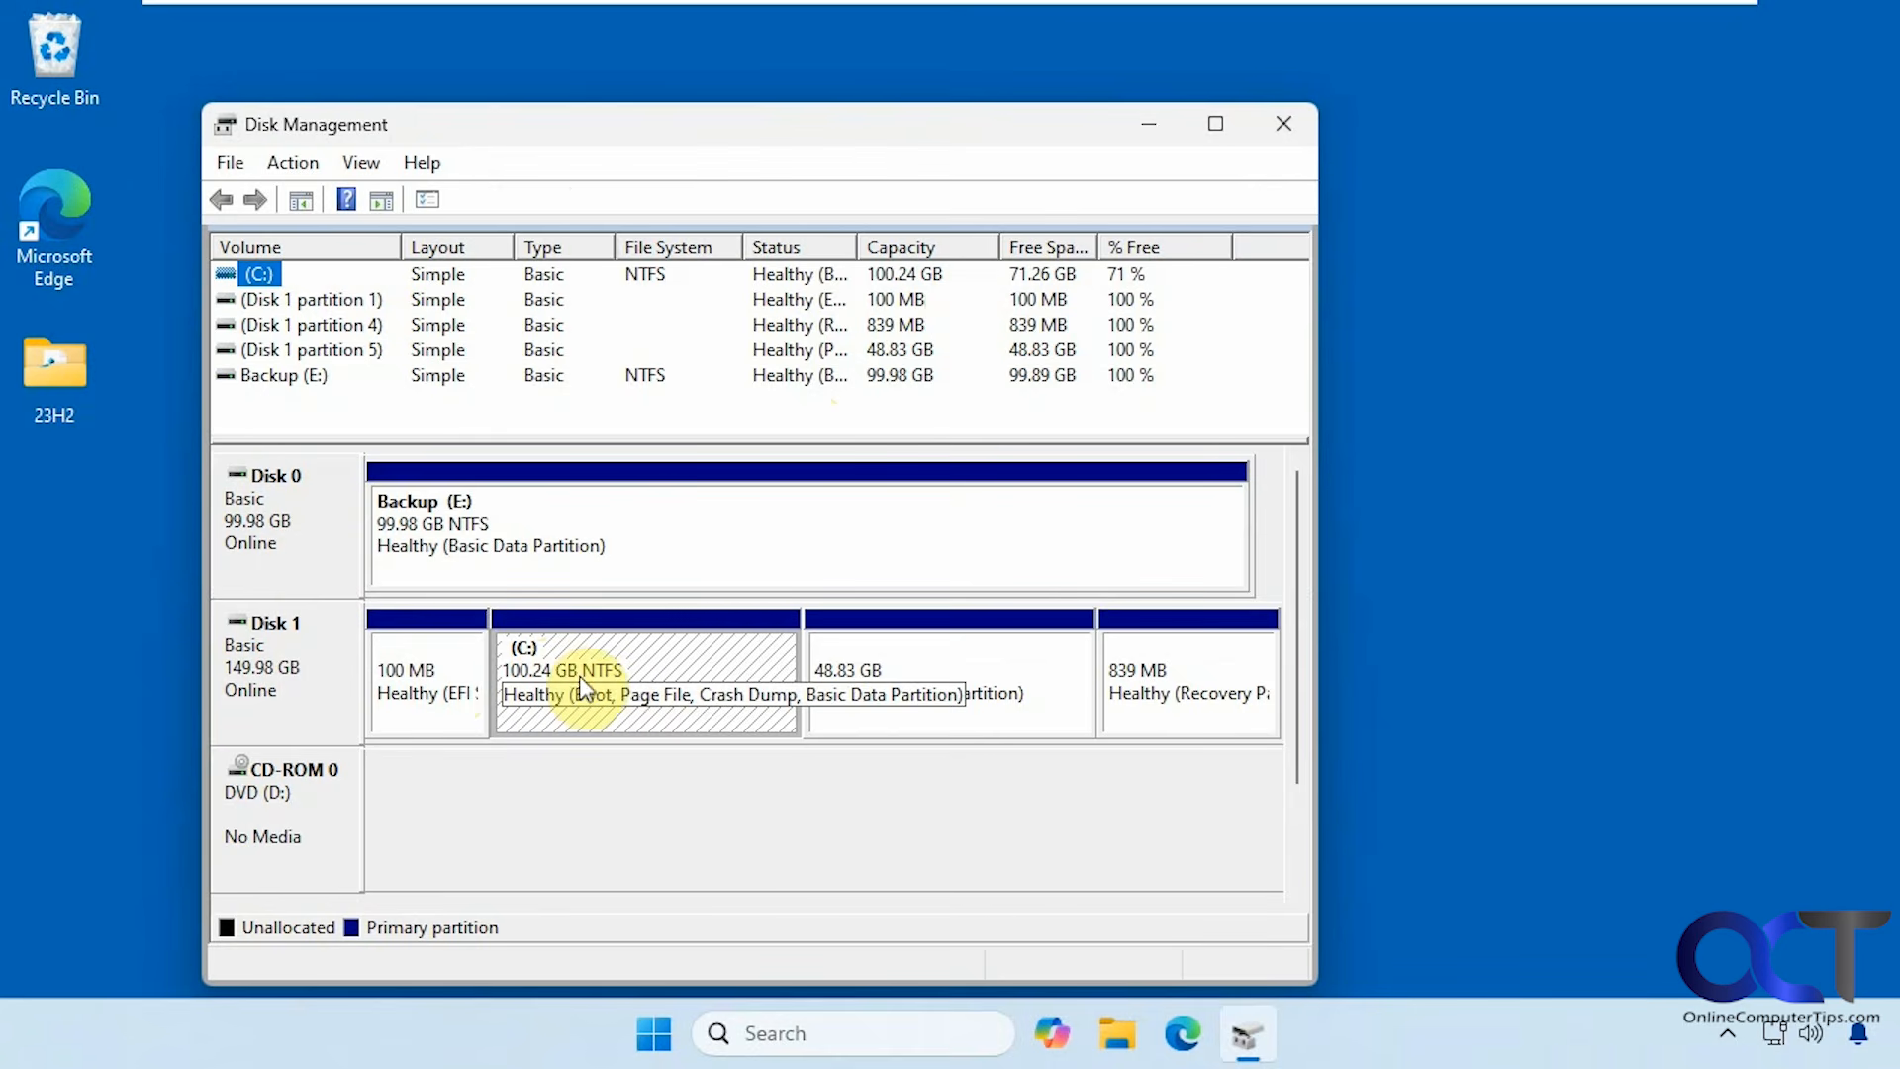
click(1019, 705)
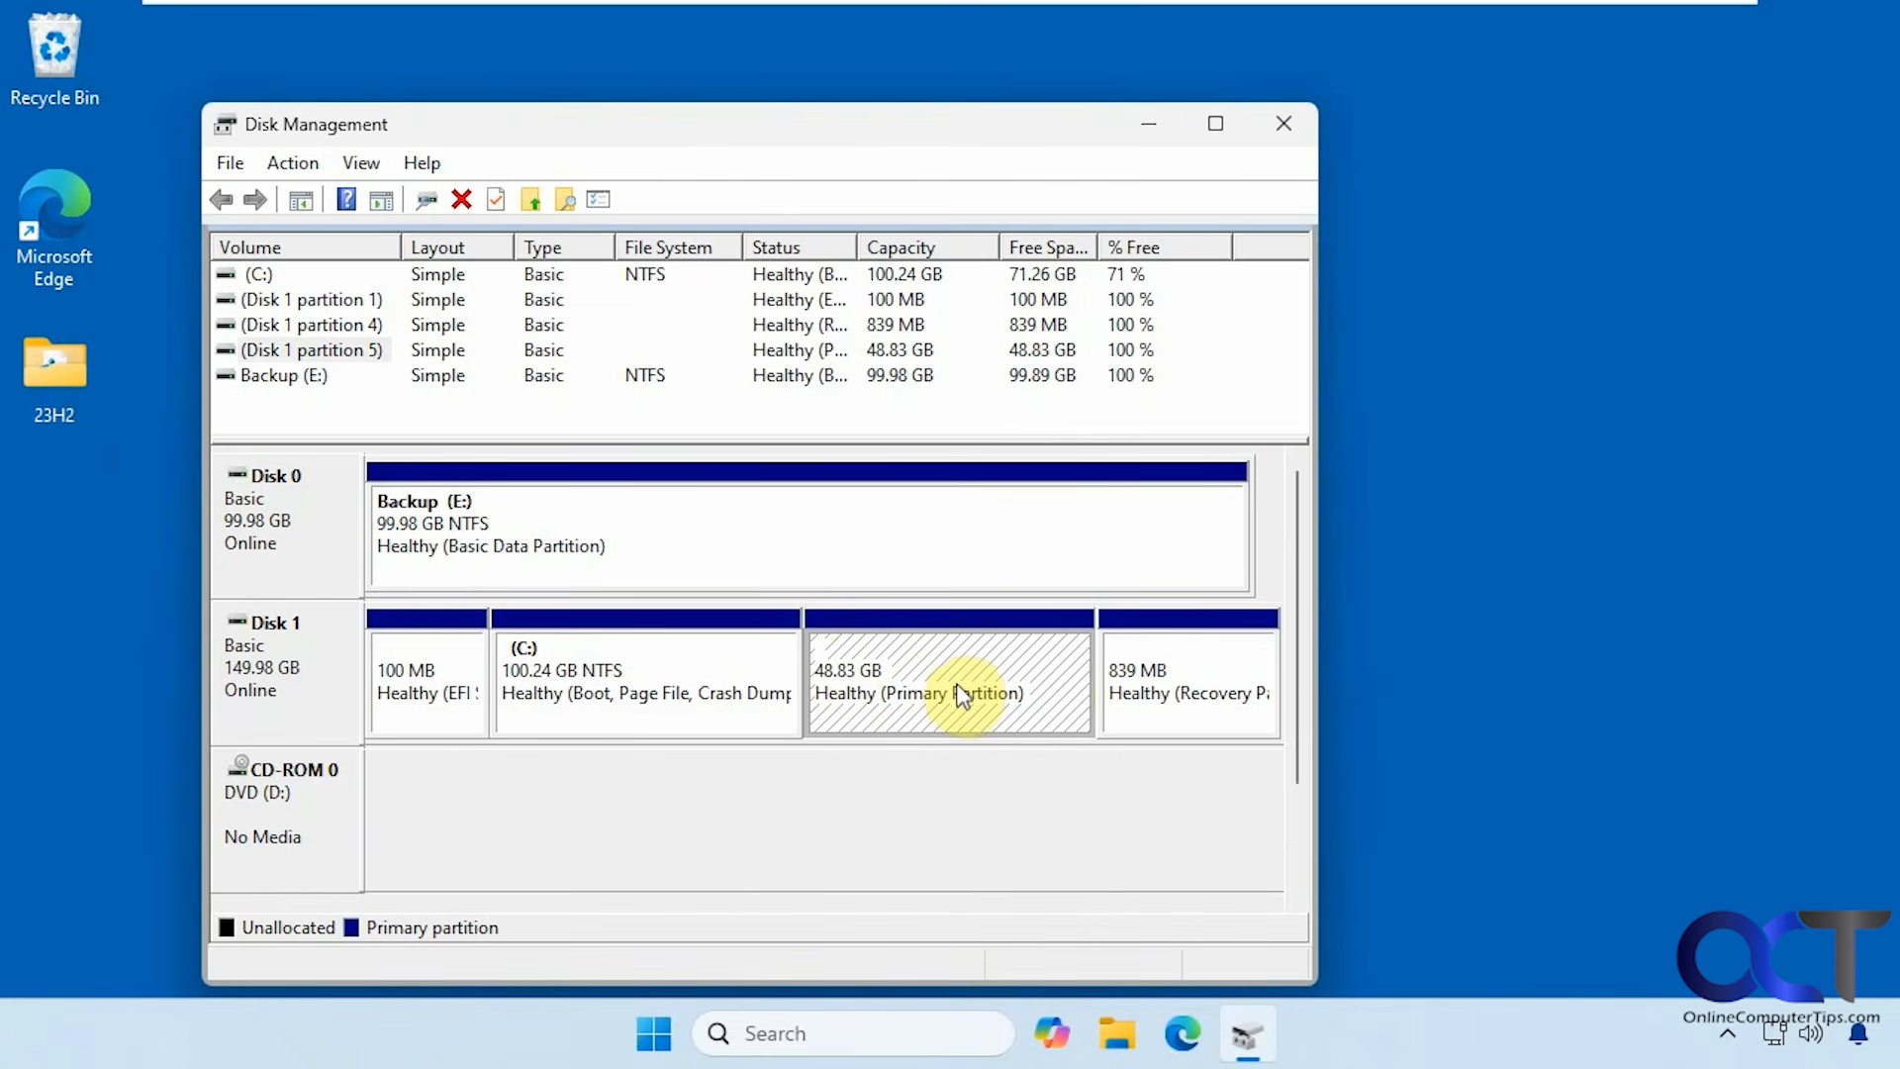
Close Disk Management and restart Windows from the Start menu power options.
click(1292, 121)
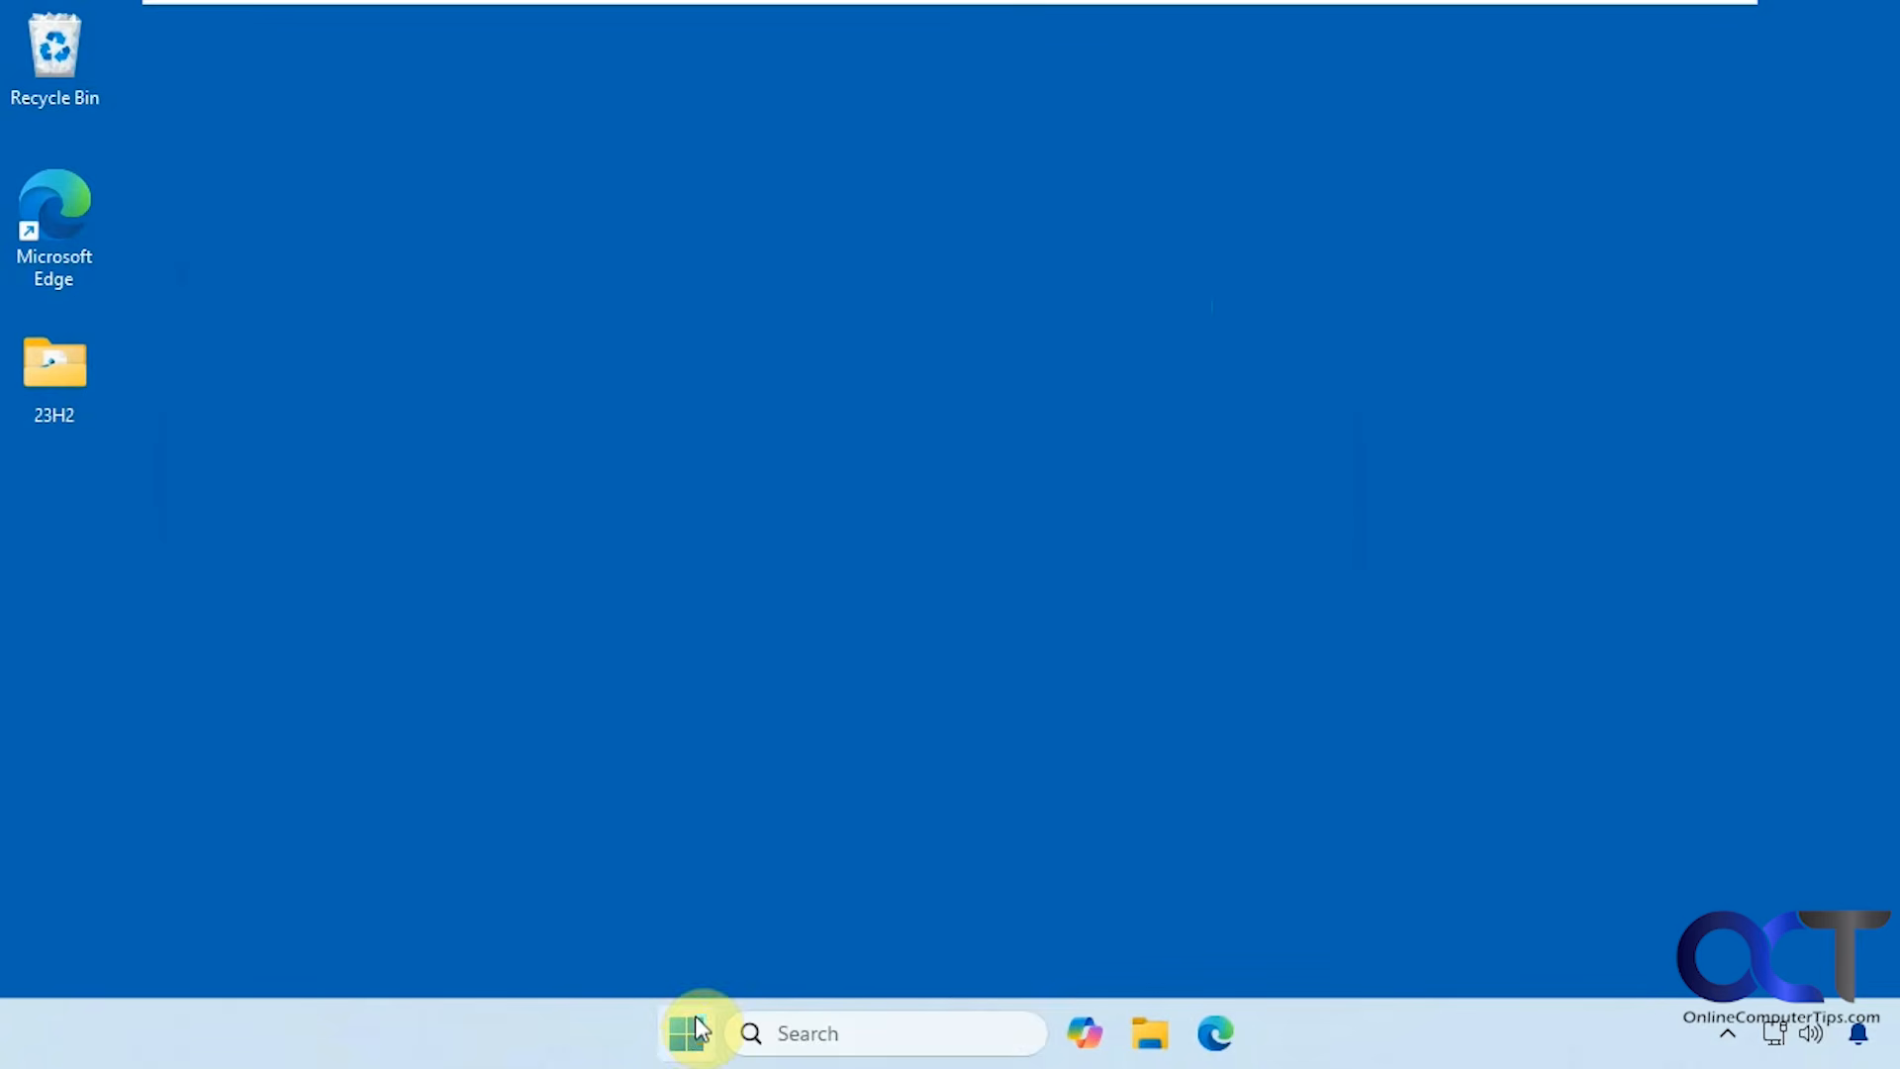
click(688, 1034)
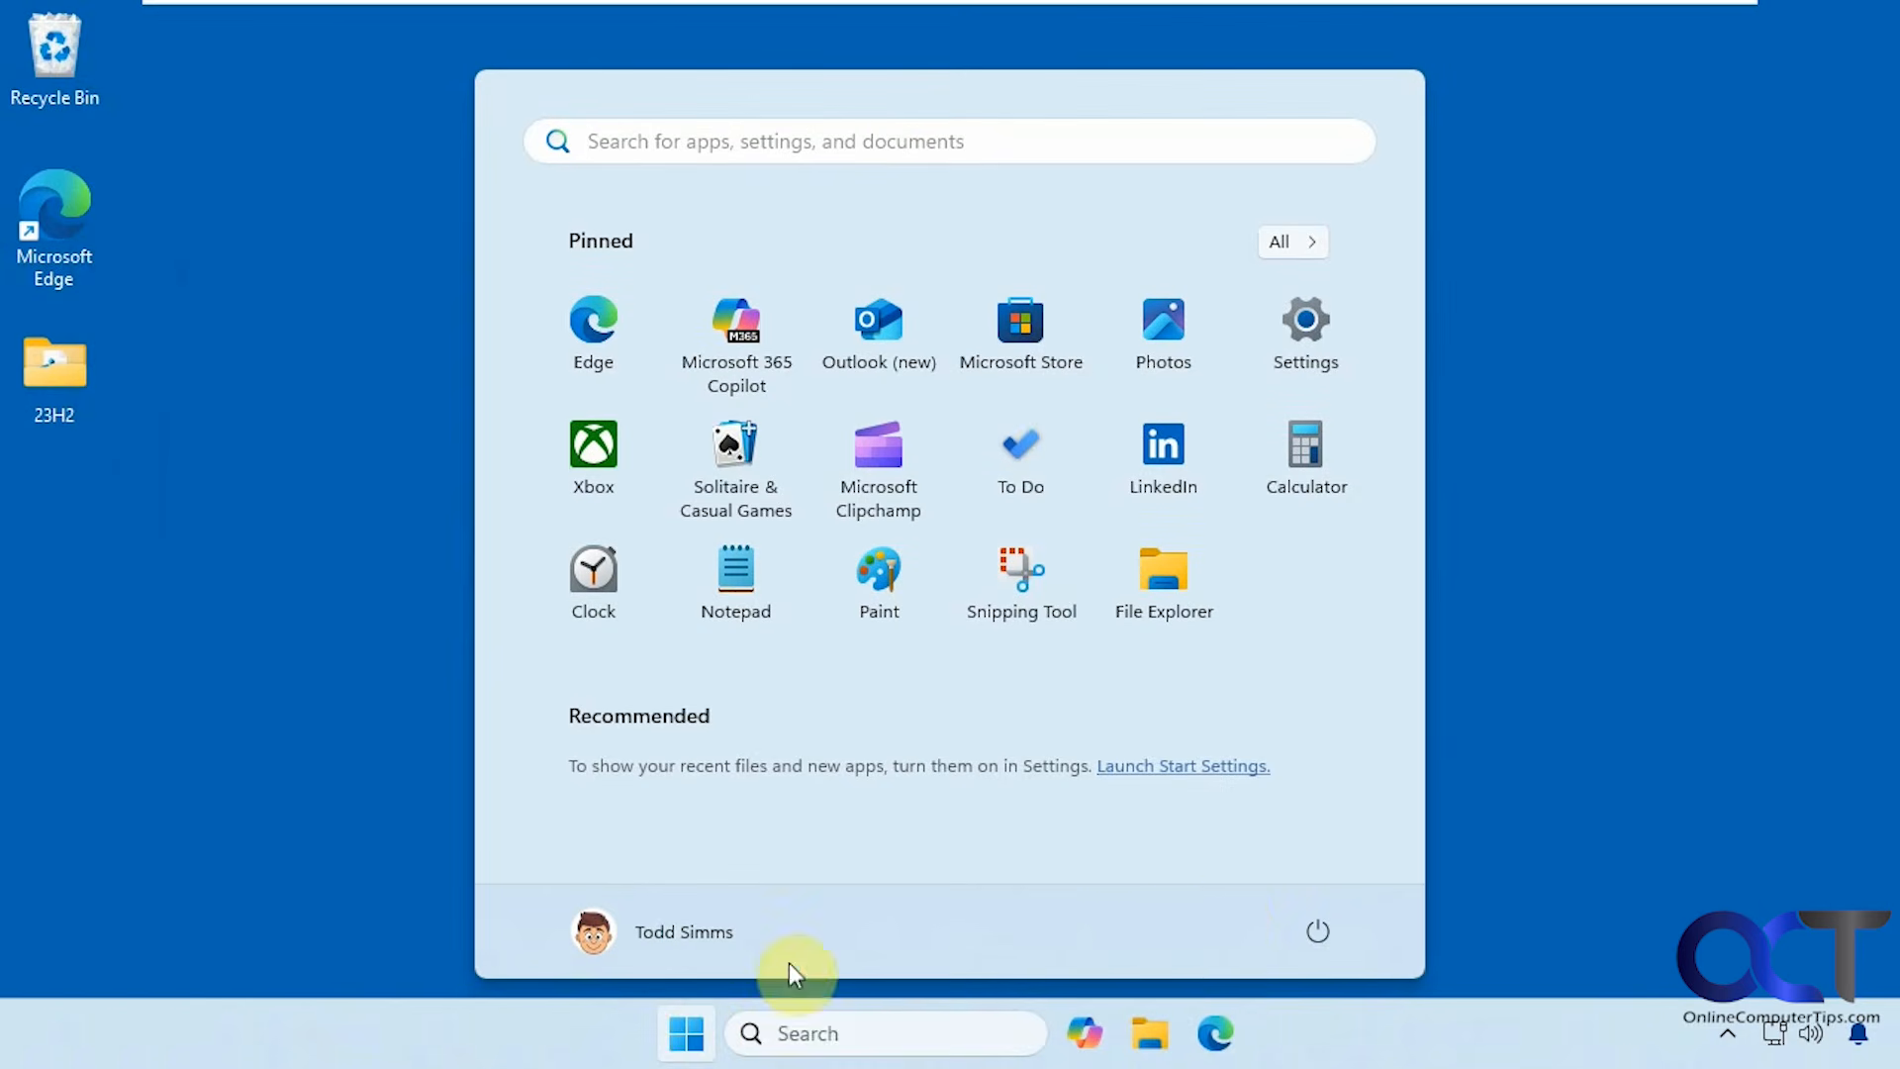
click(1308, 931)
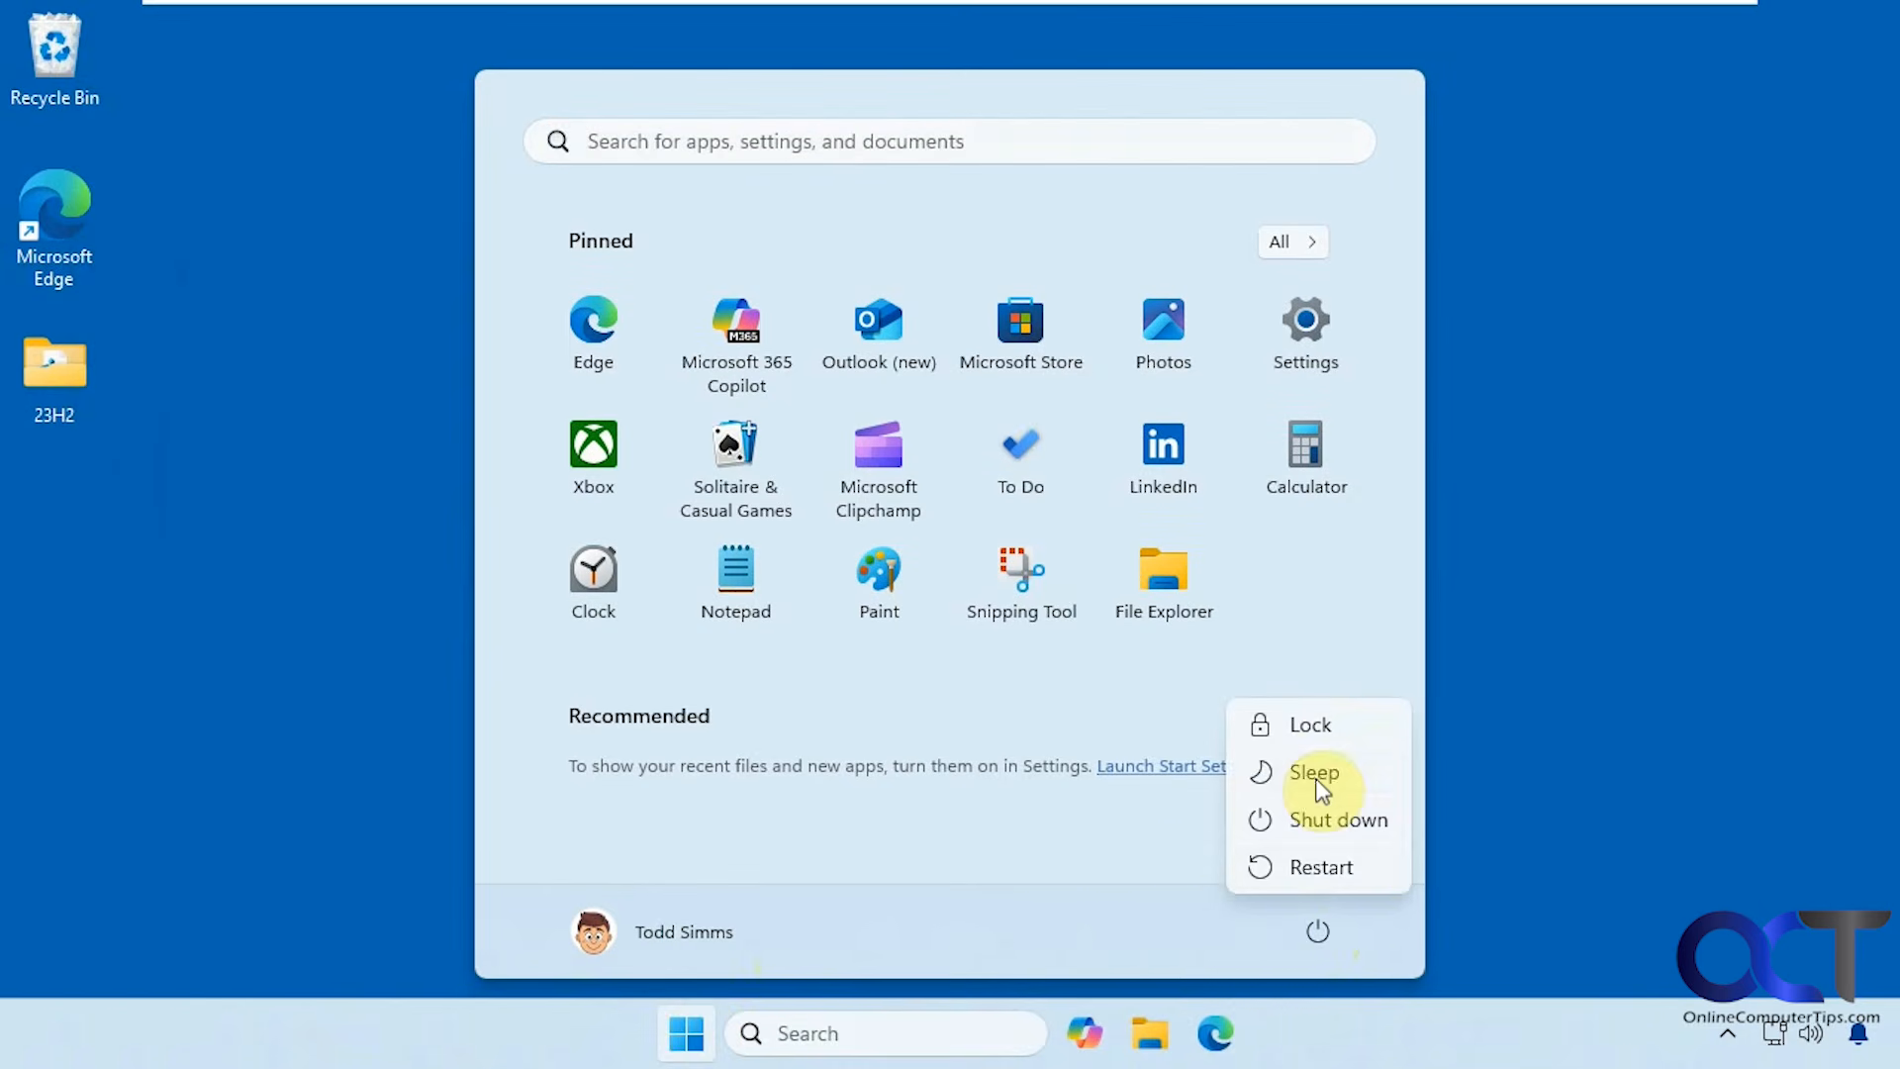
click(1329, 859)
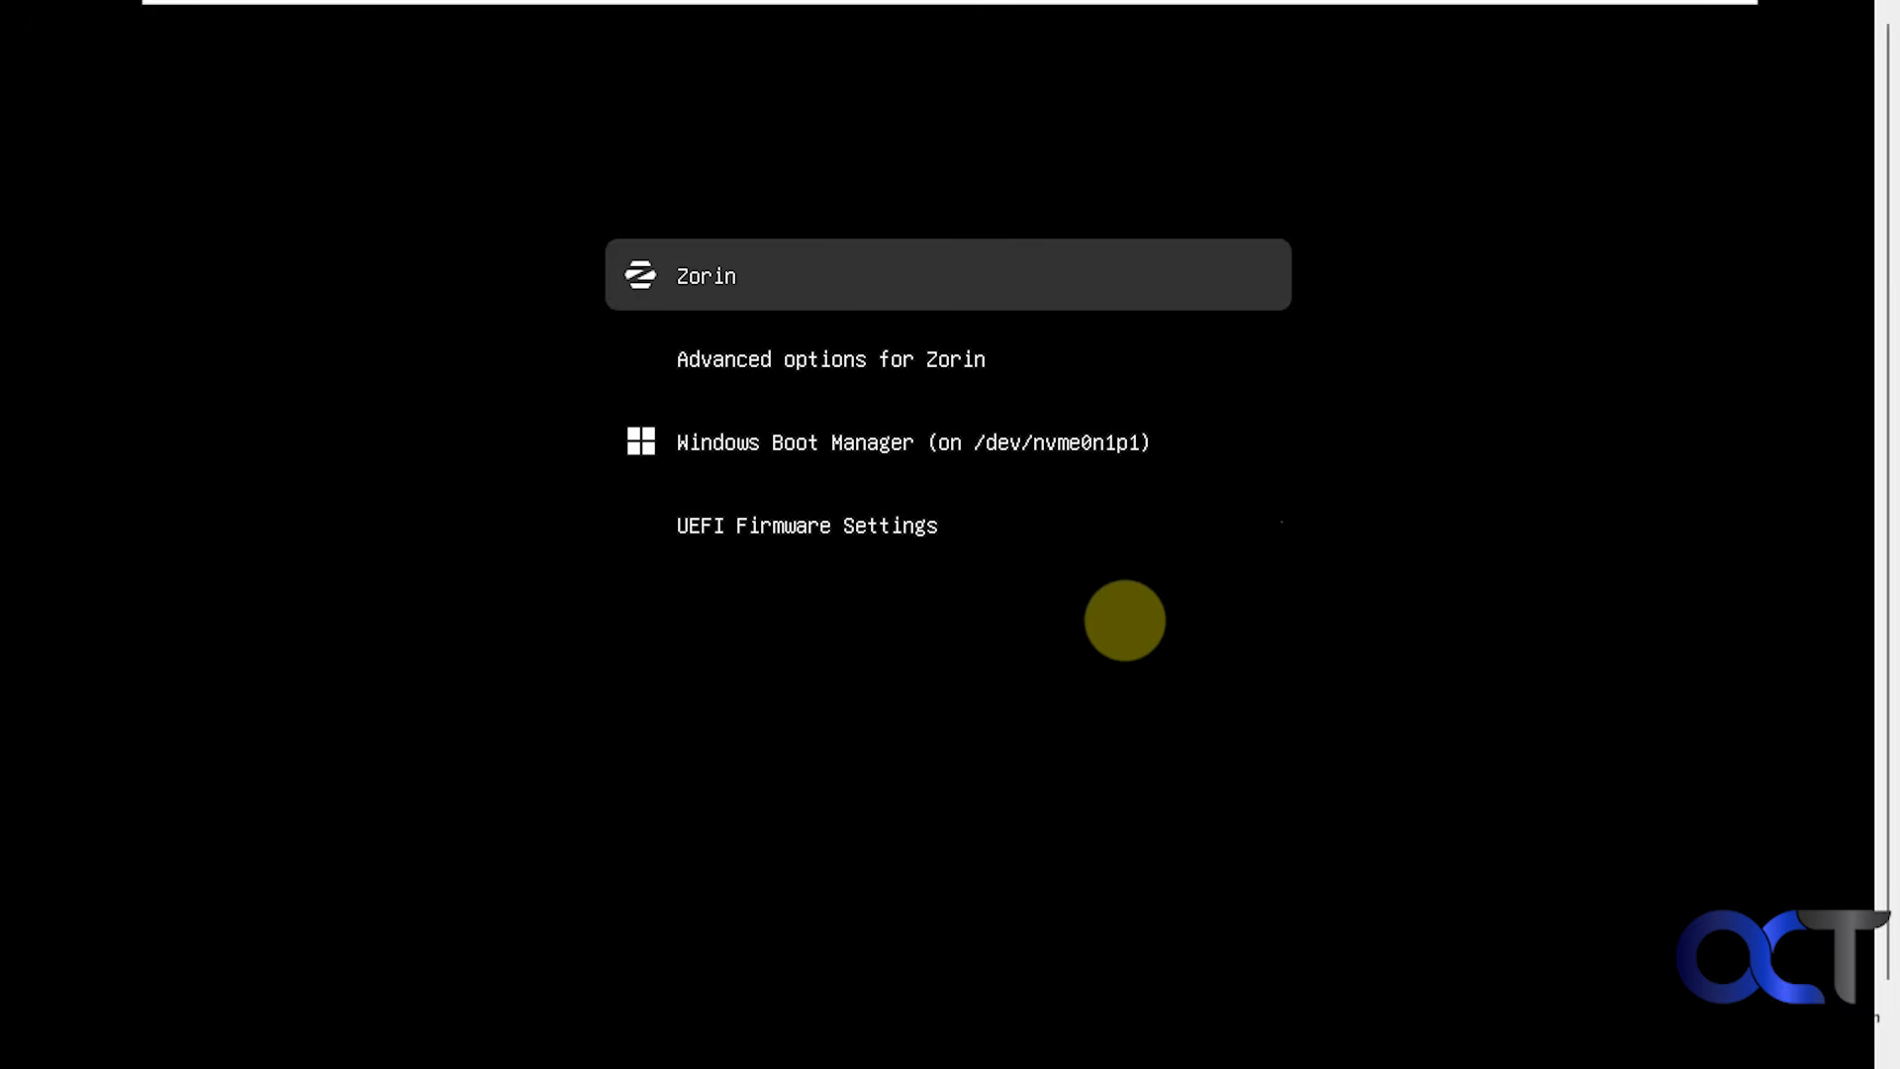
In GRUB, boot the Zorin recovery mode kernel entry under Advanced options.
key(Down)
key(Return)
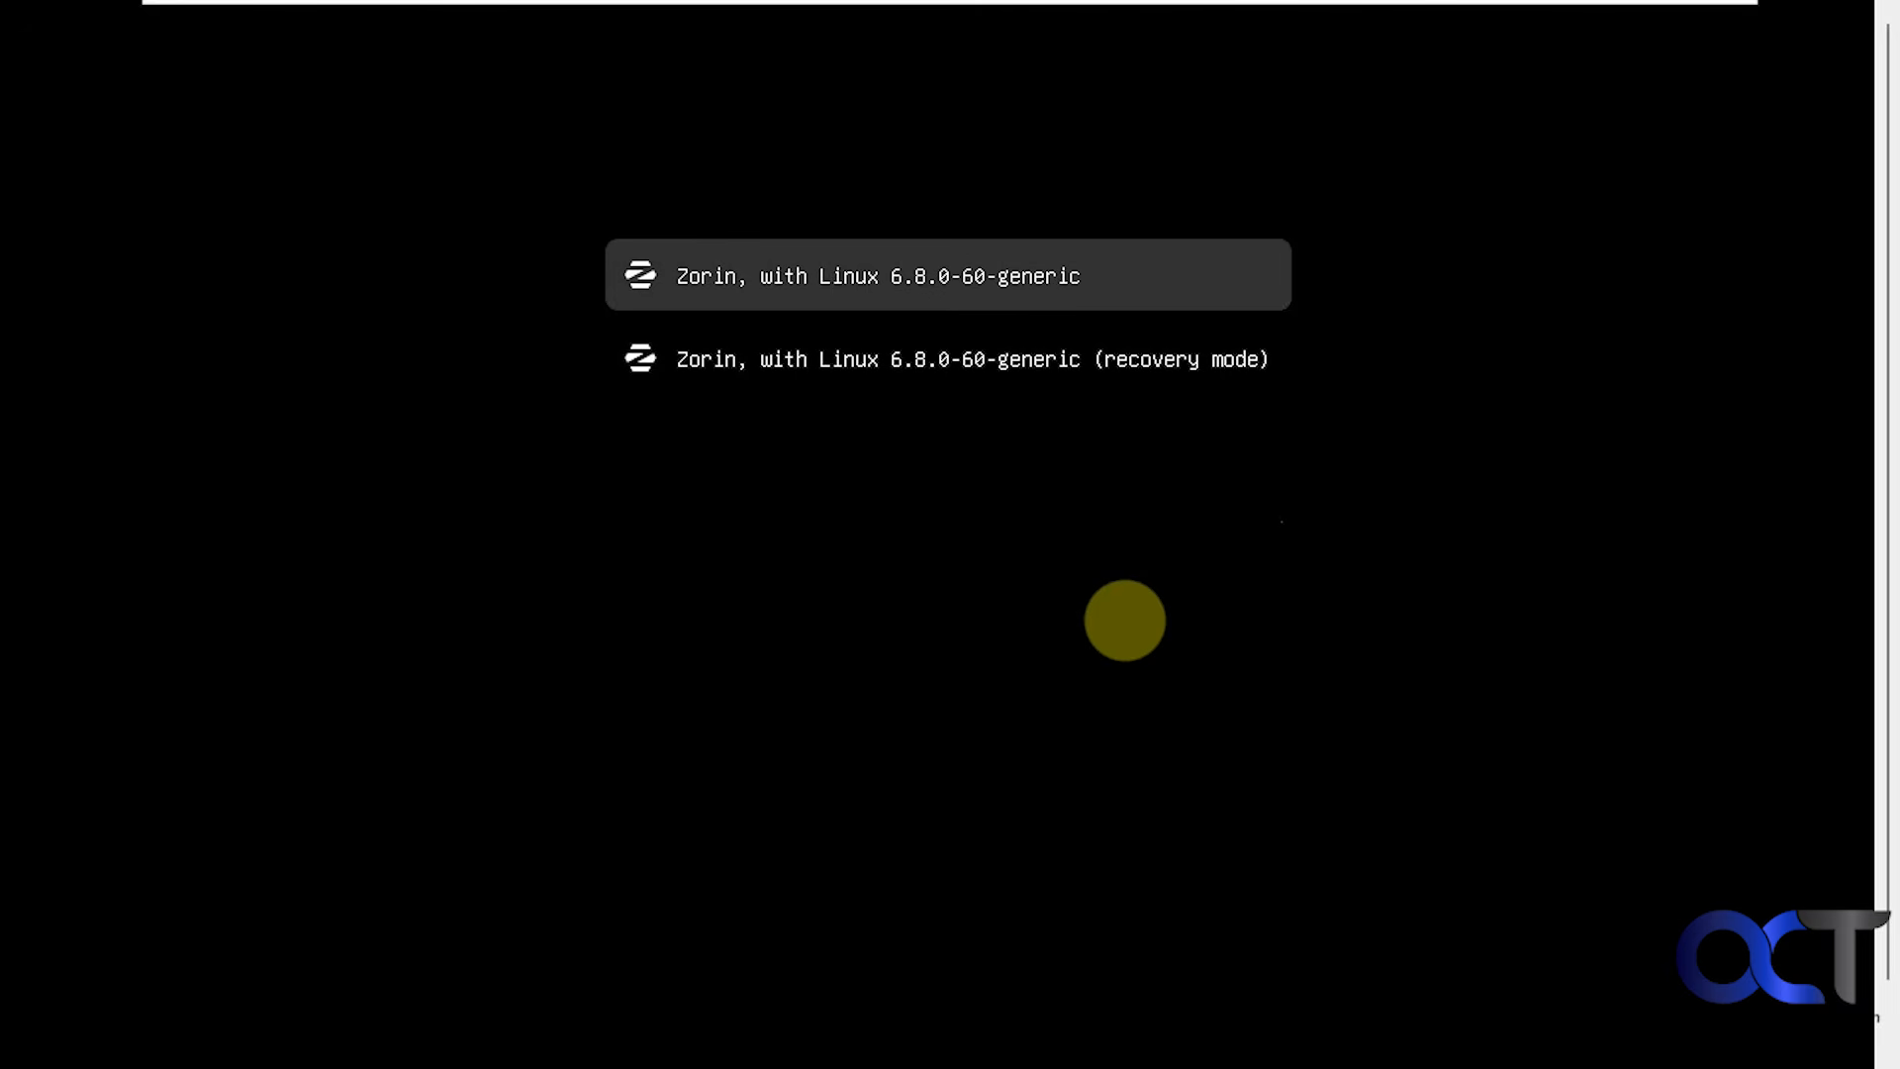
key(Down)
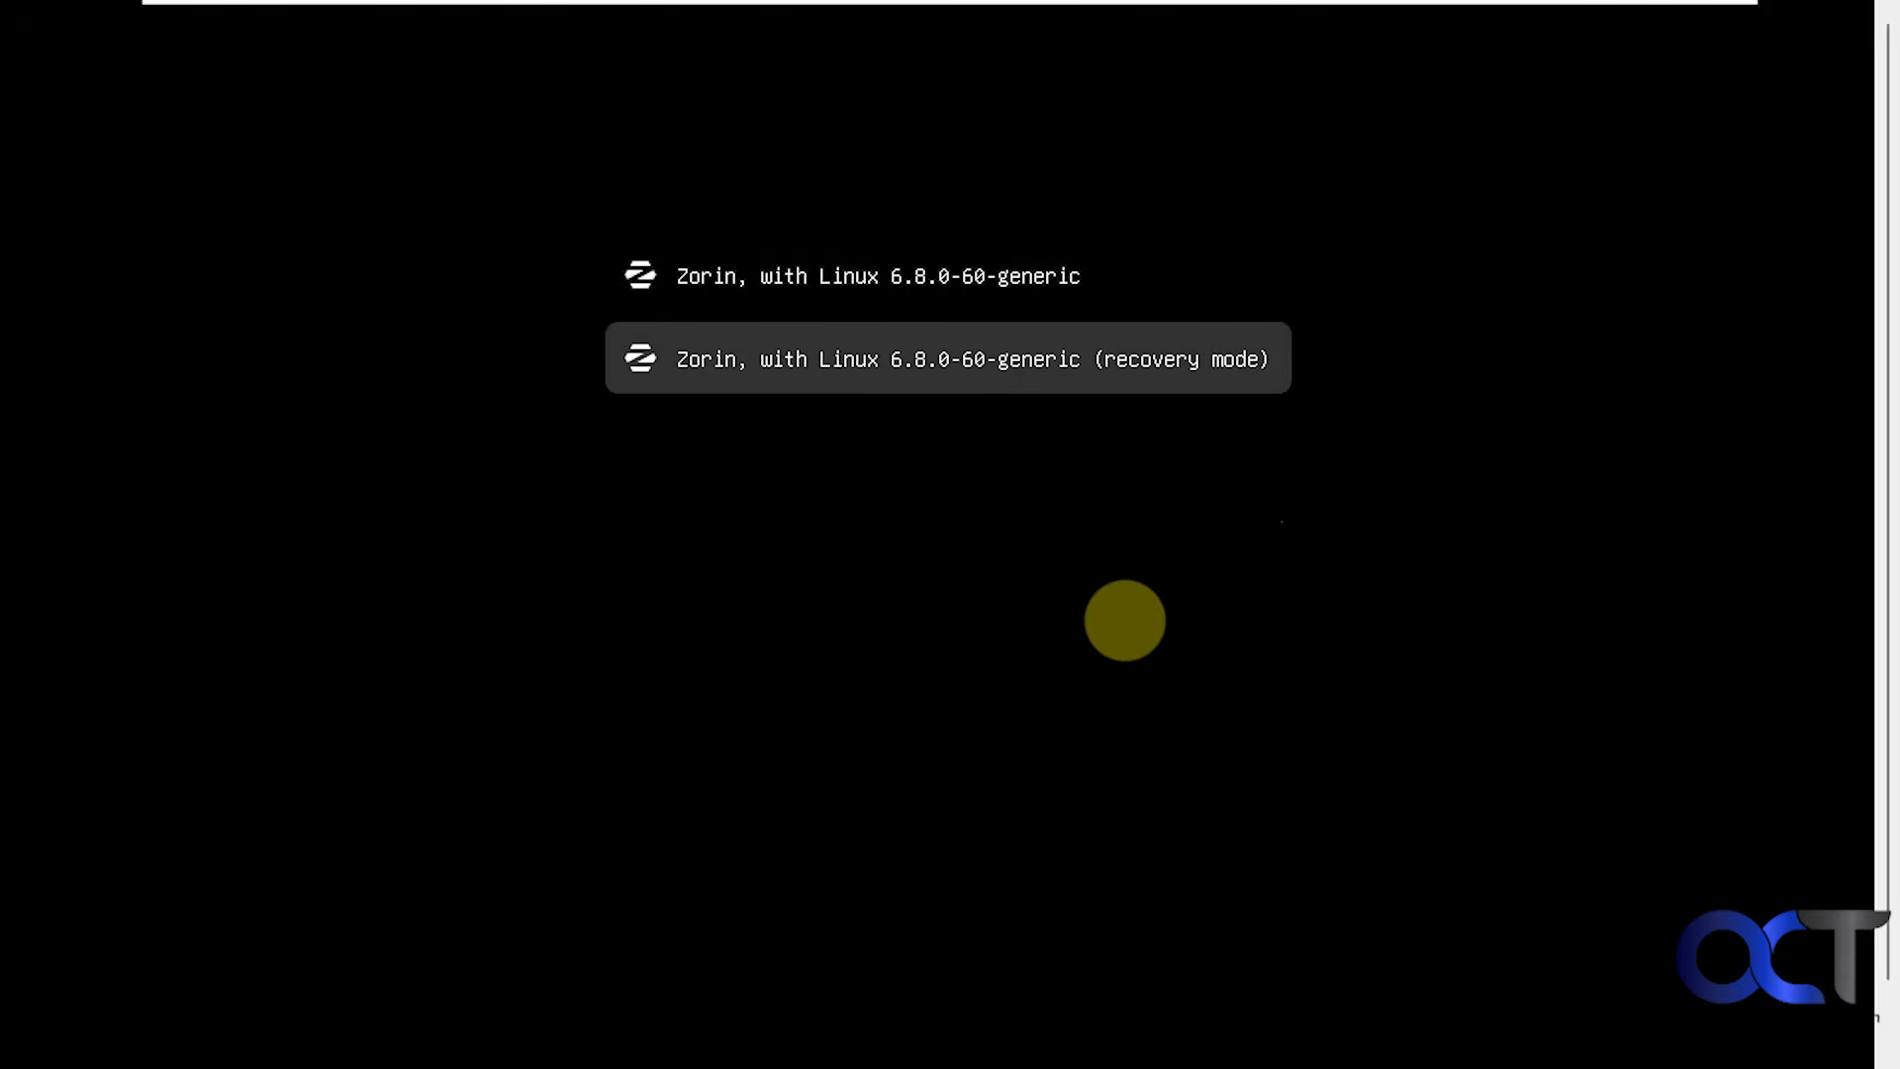
key(Return)
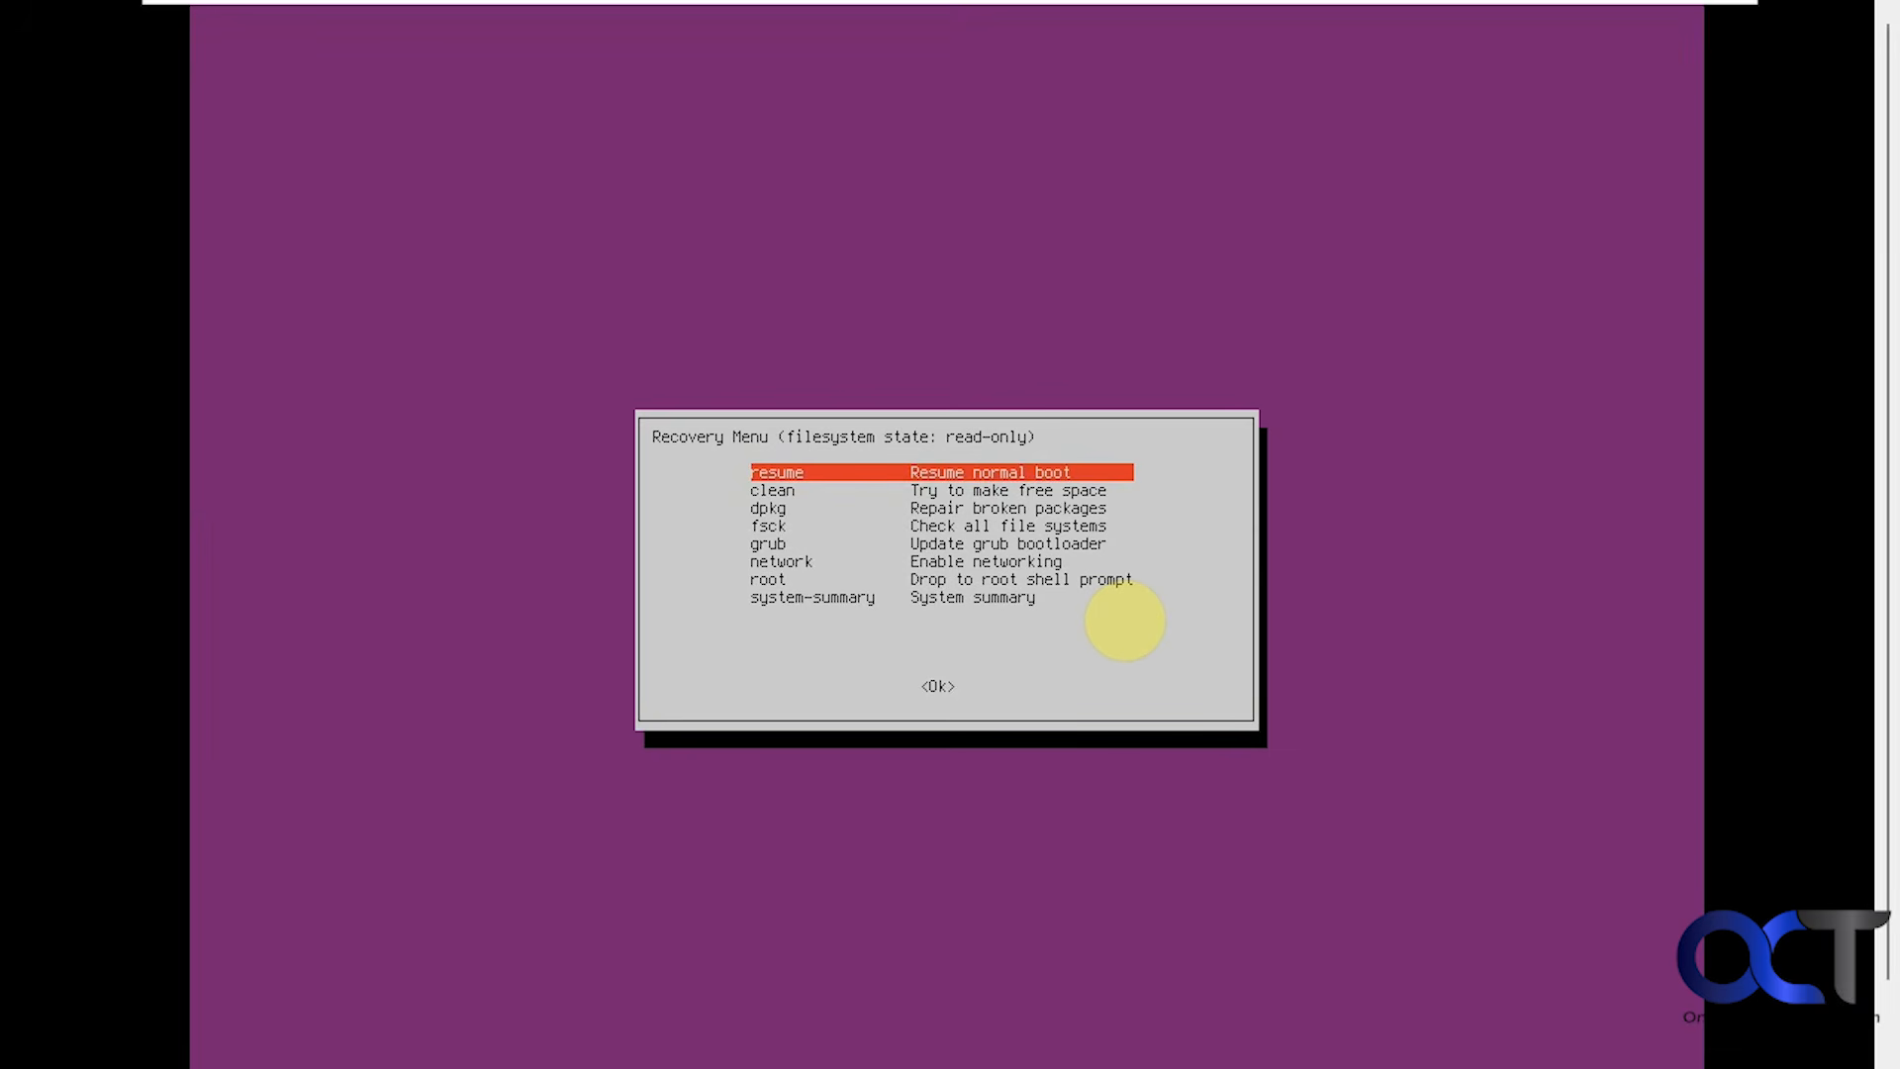
Browse the clean, dpkg, fsck, network, root and system summary recovery entries, then choose resume.
key(Down)
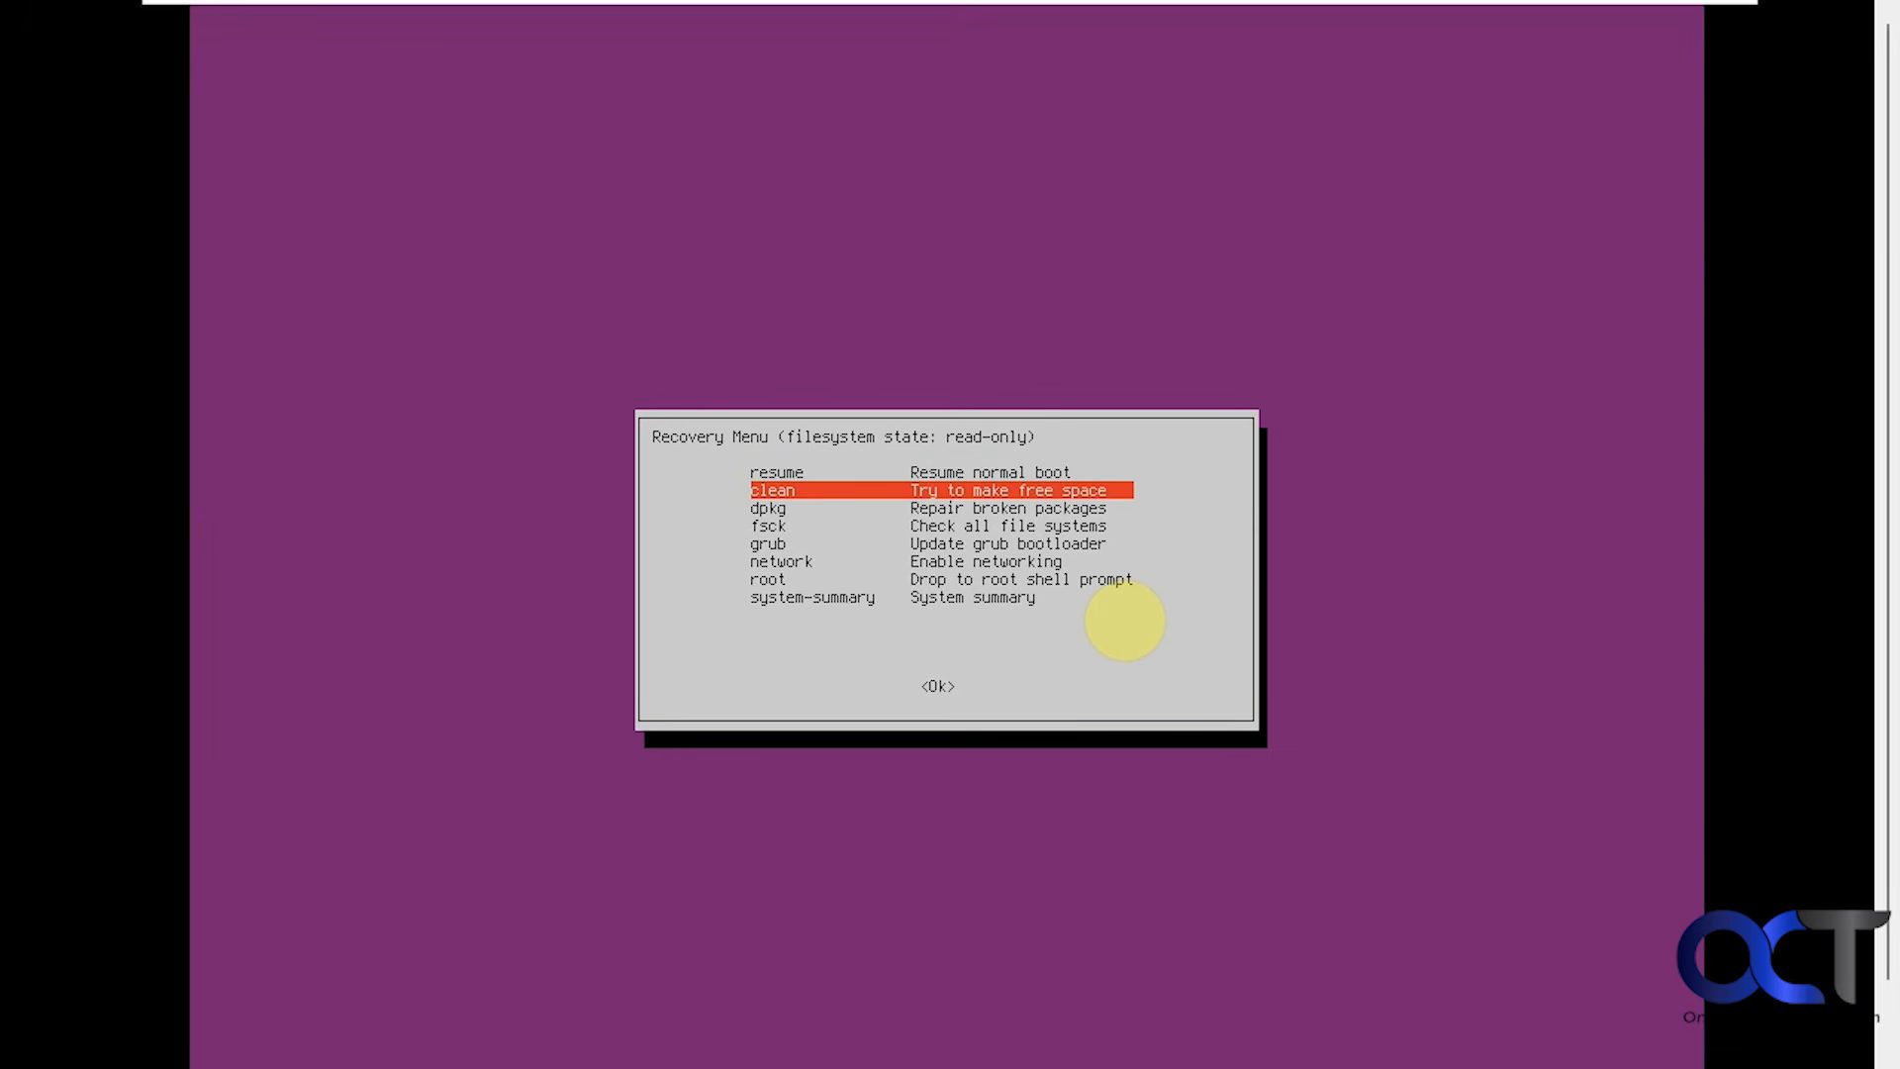
key(Down)
key(Down)
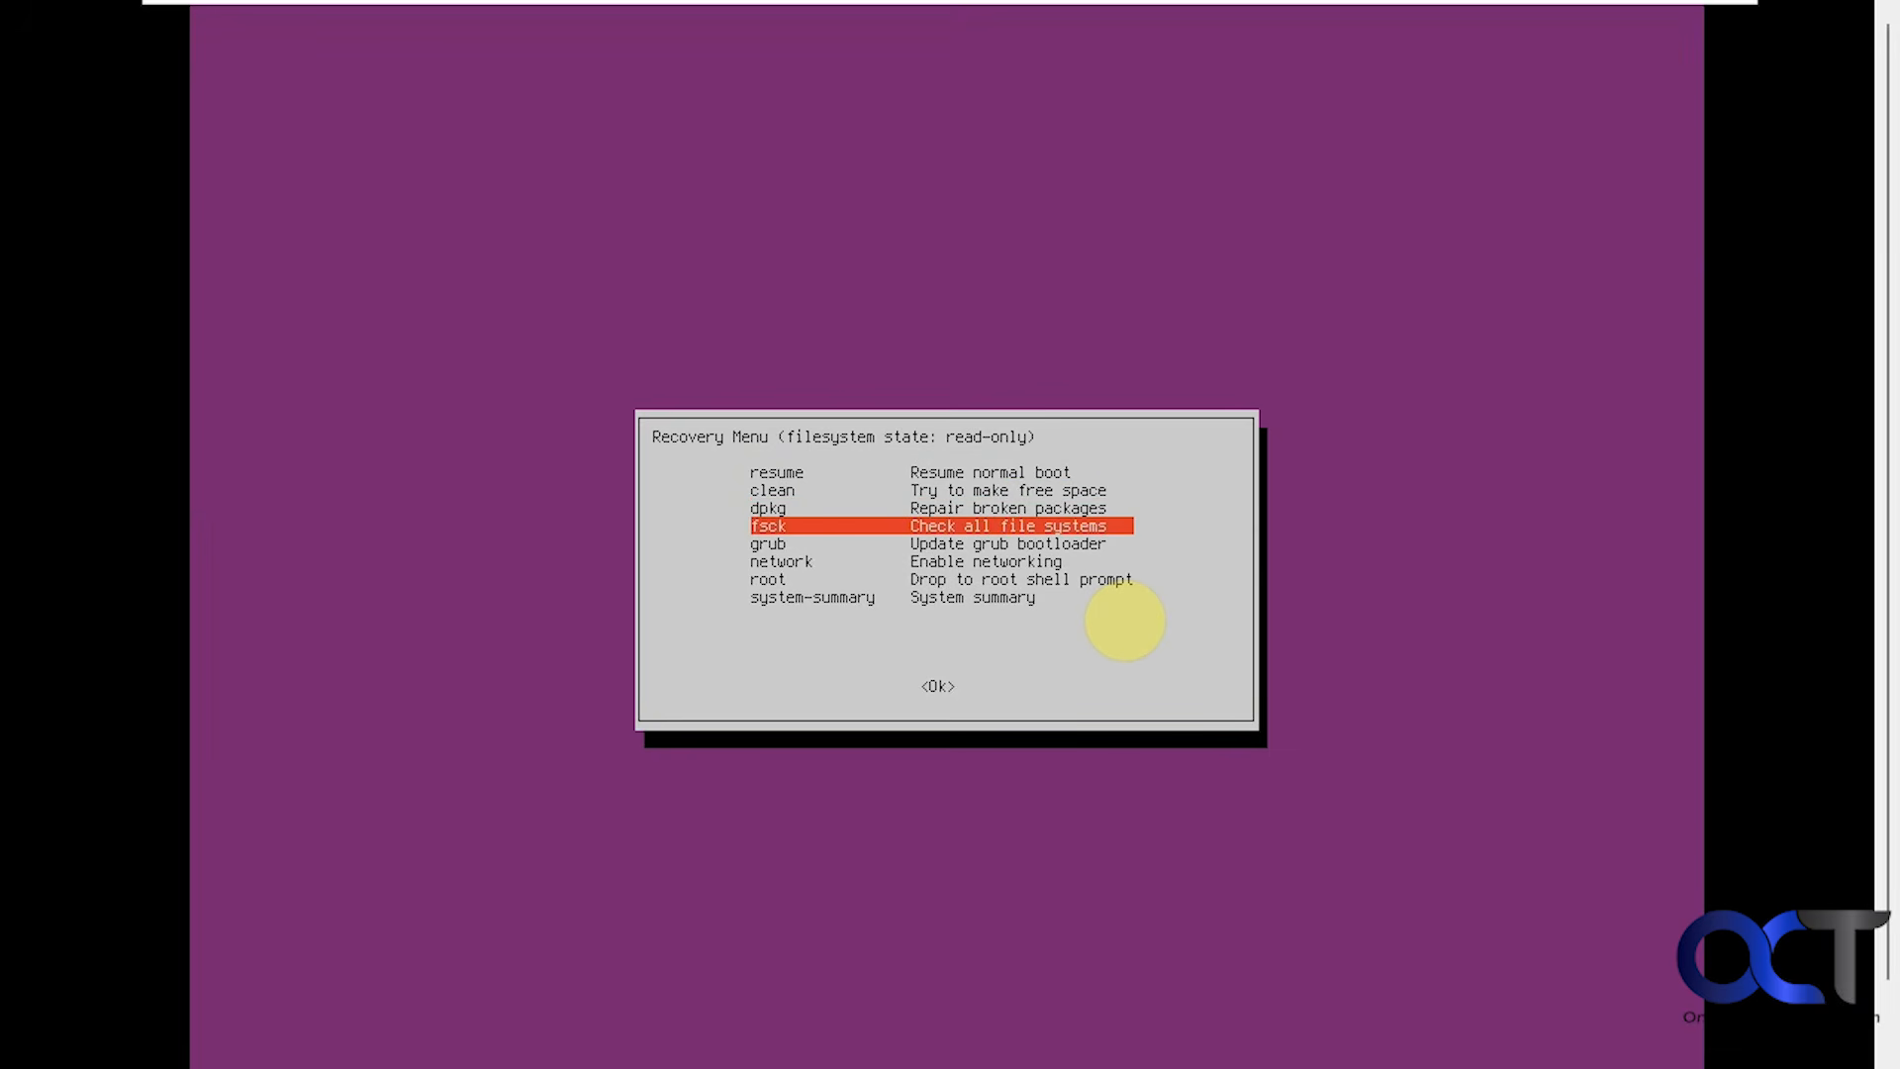
key(Down)
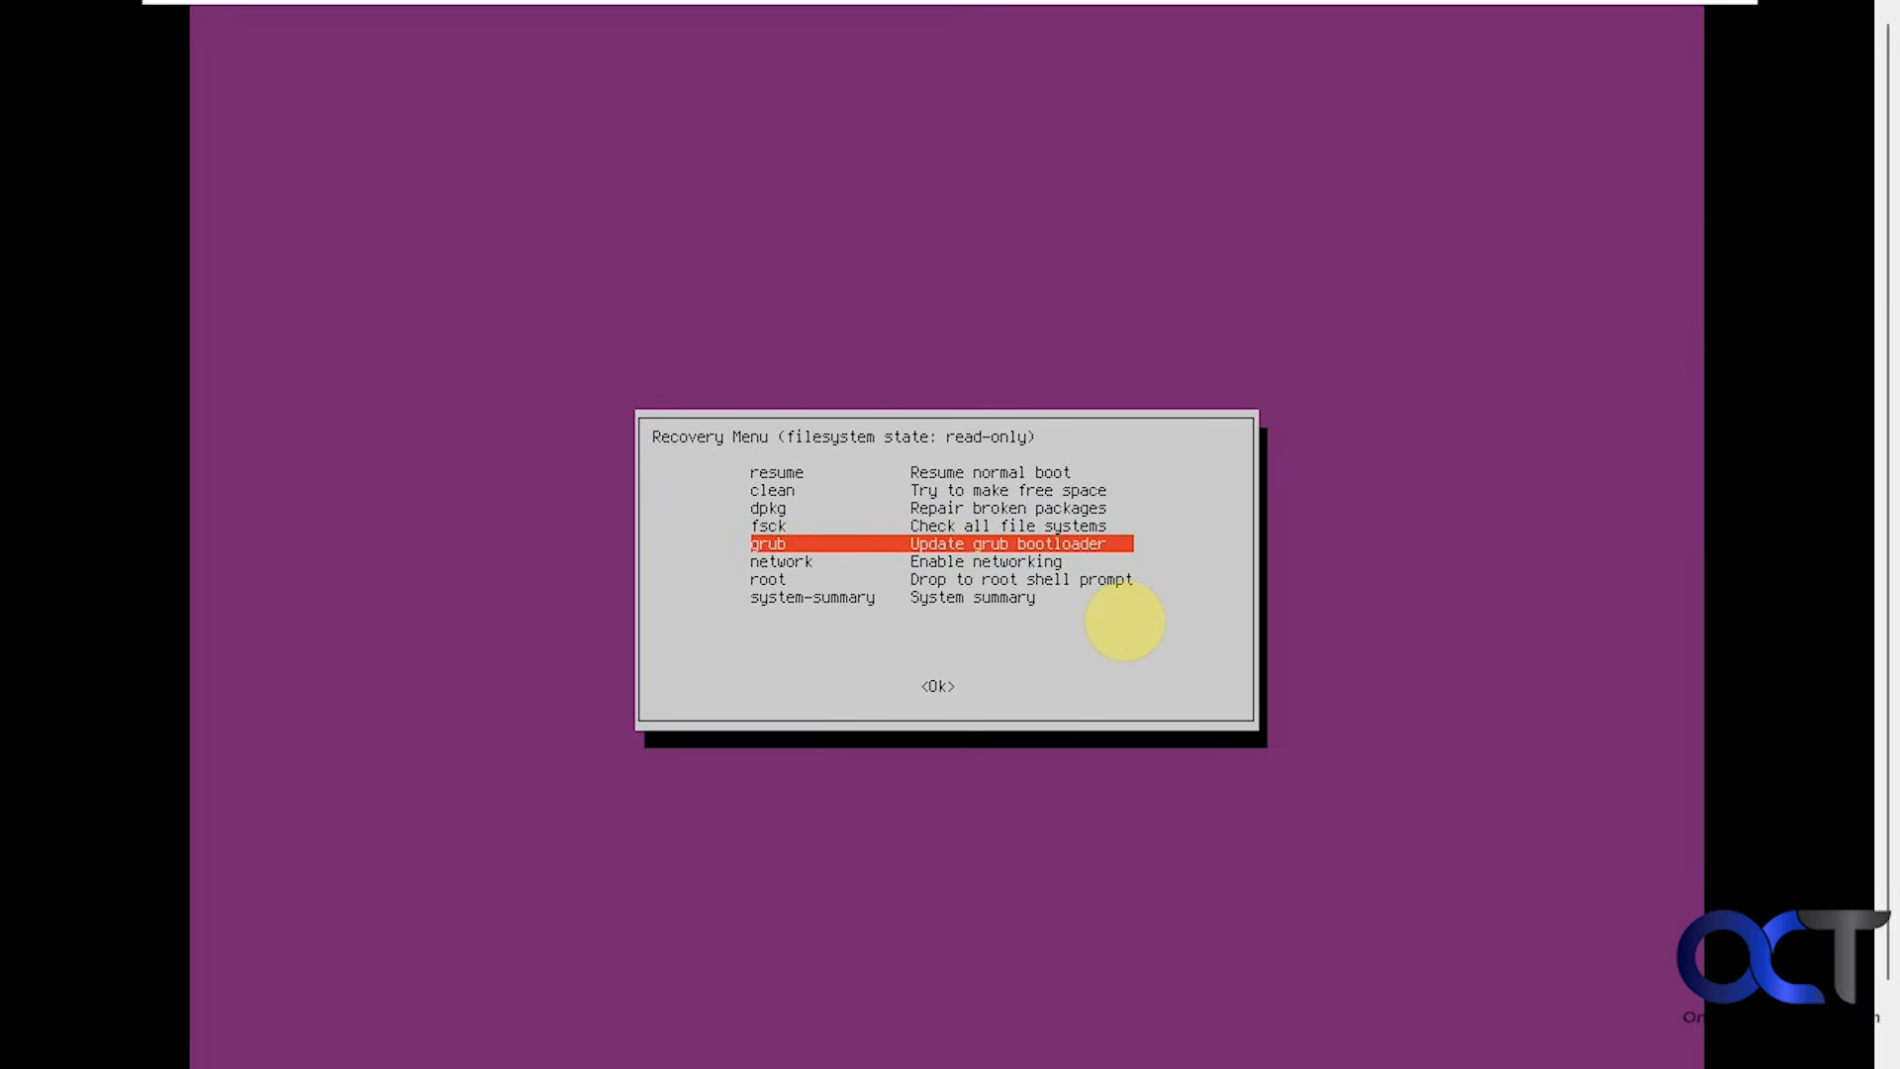
key(Down)
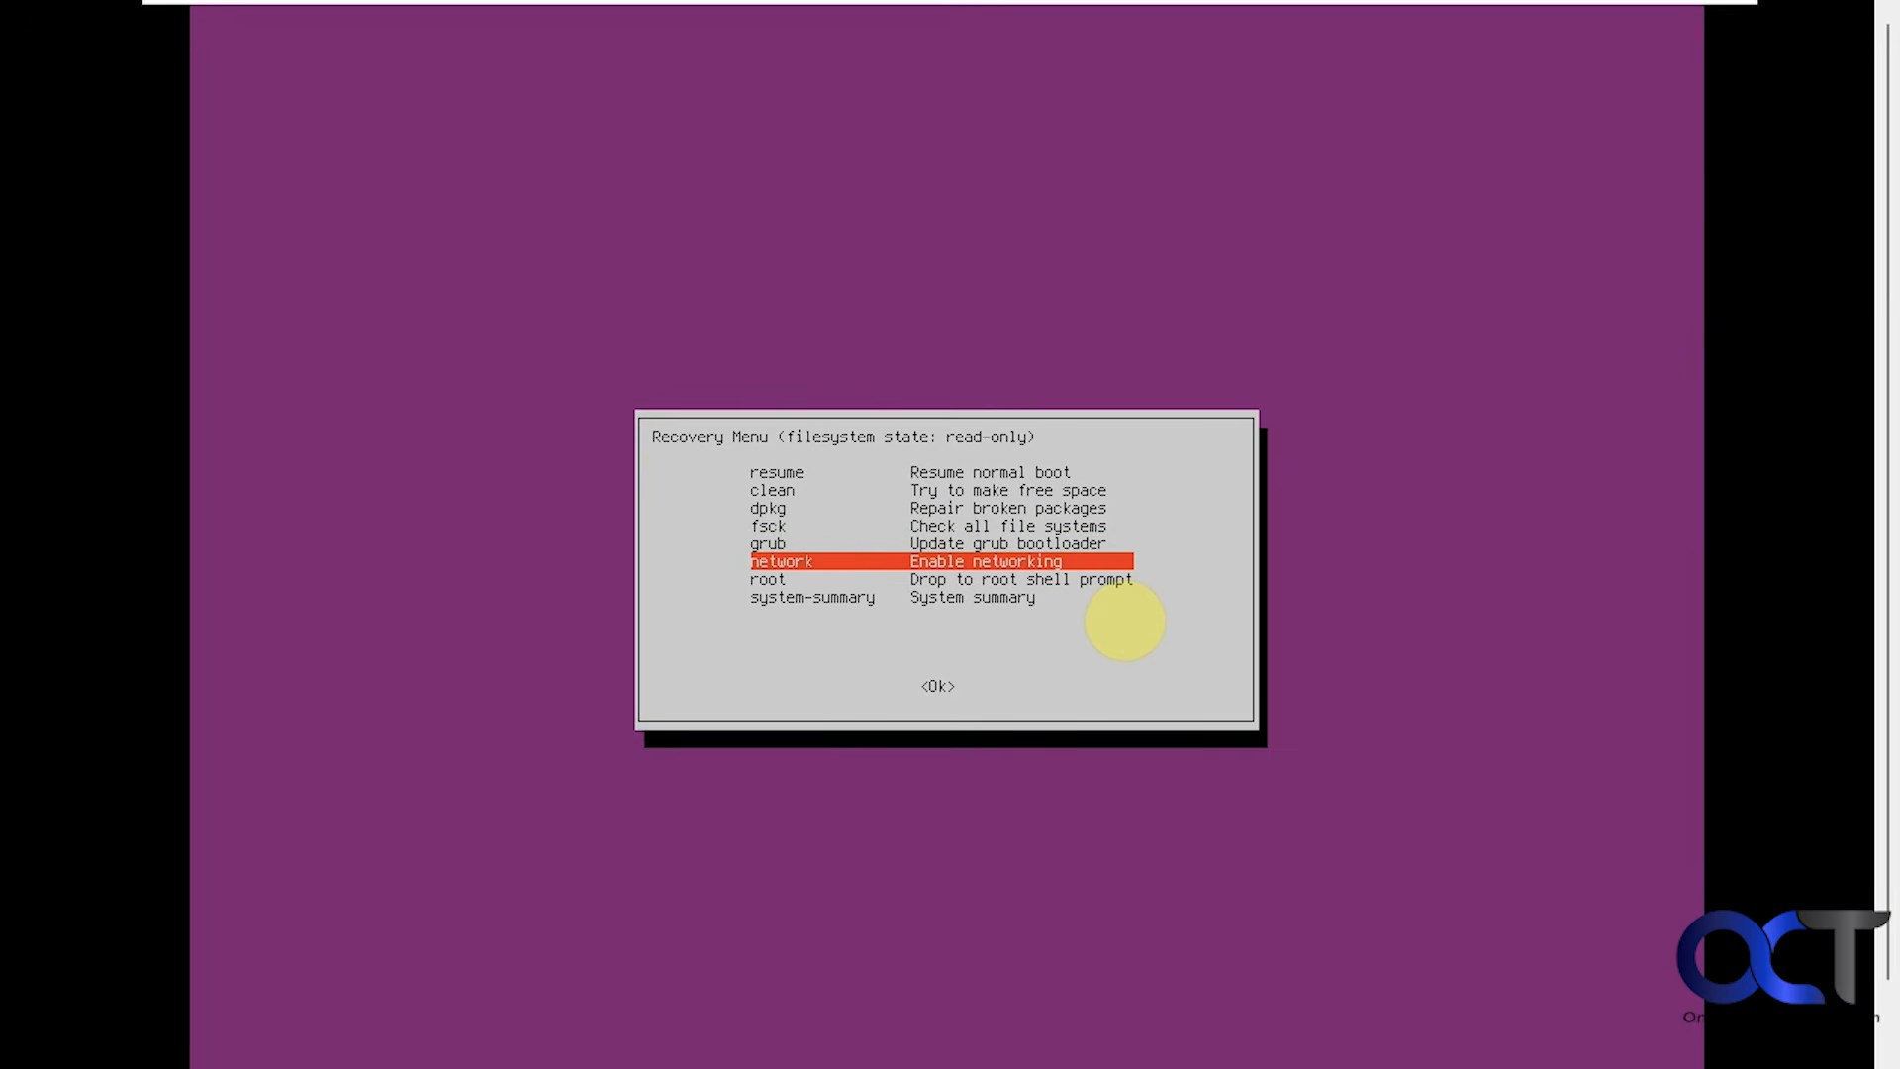
key(Down)
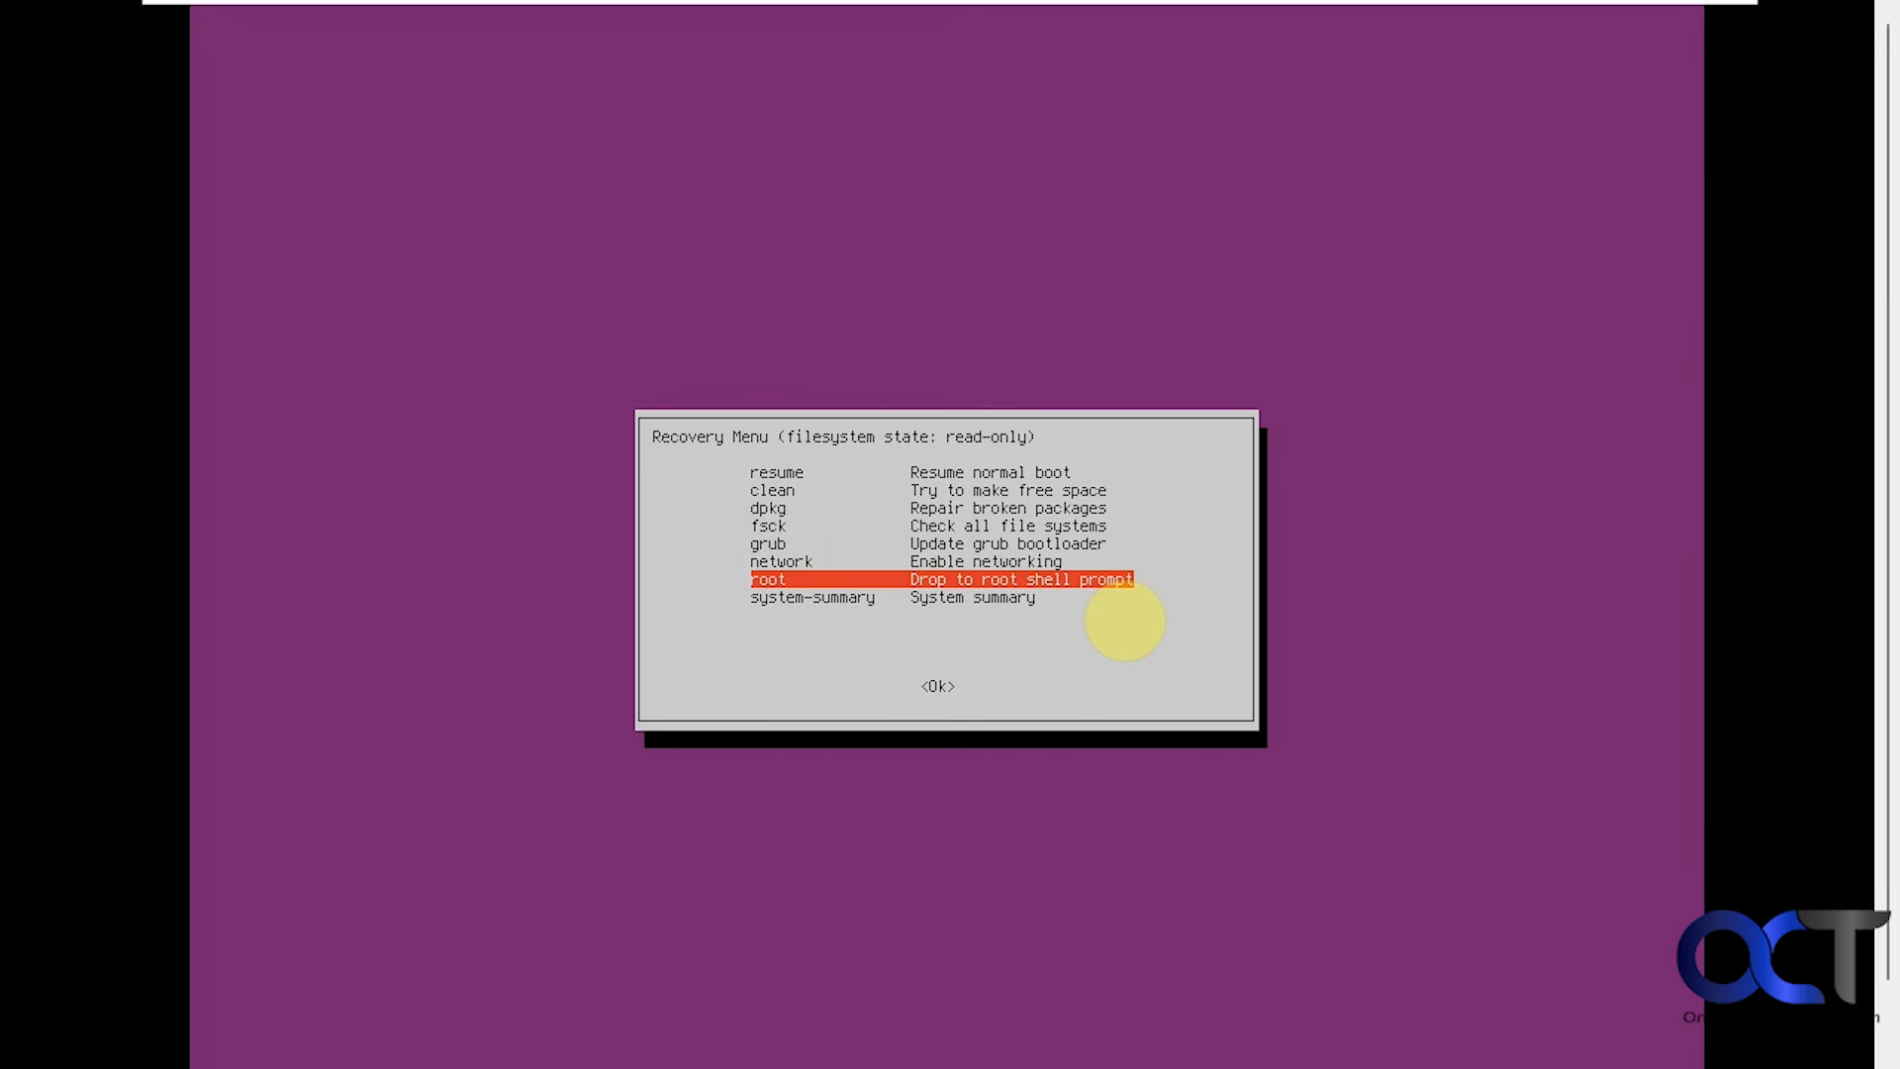
key(Down)
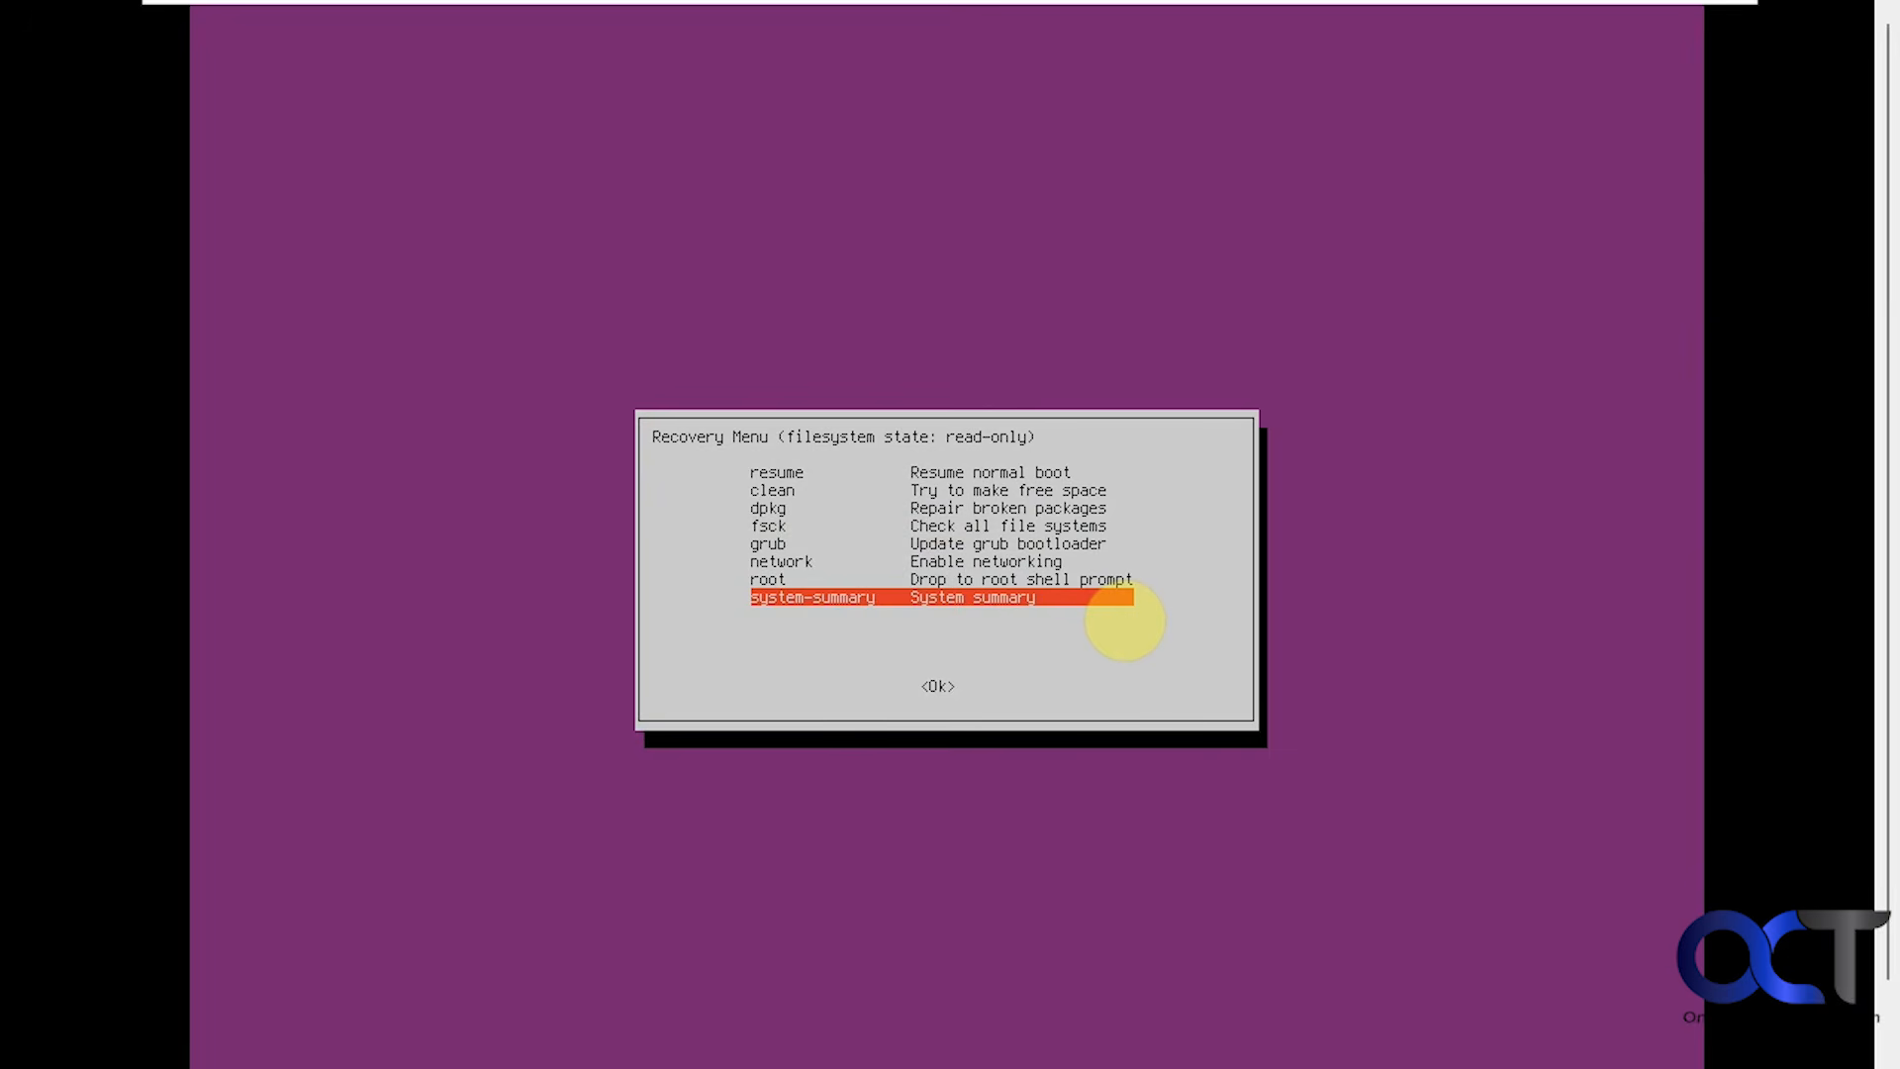
key(Up)
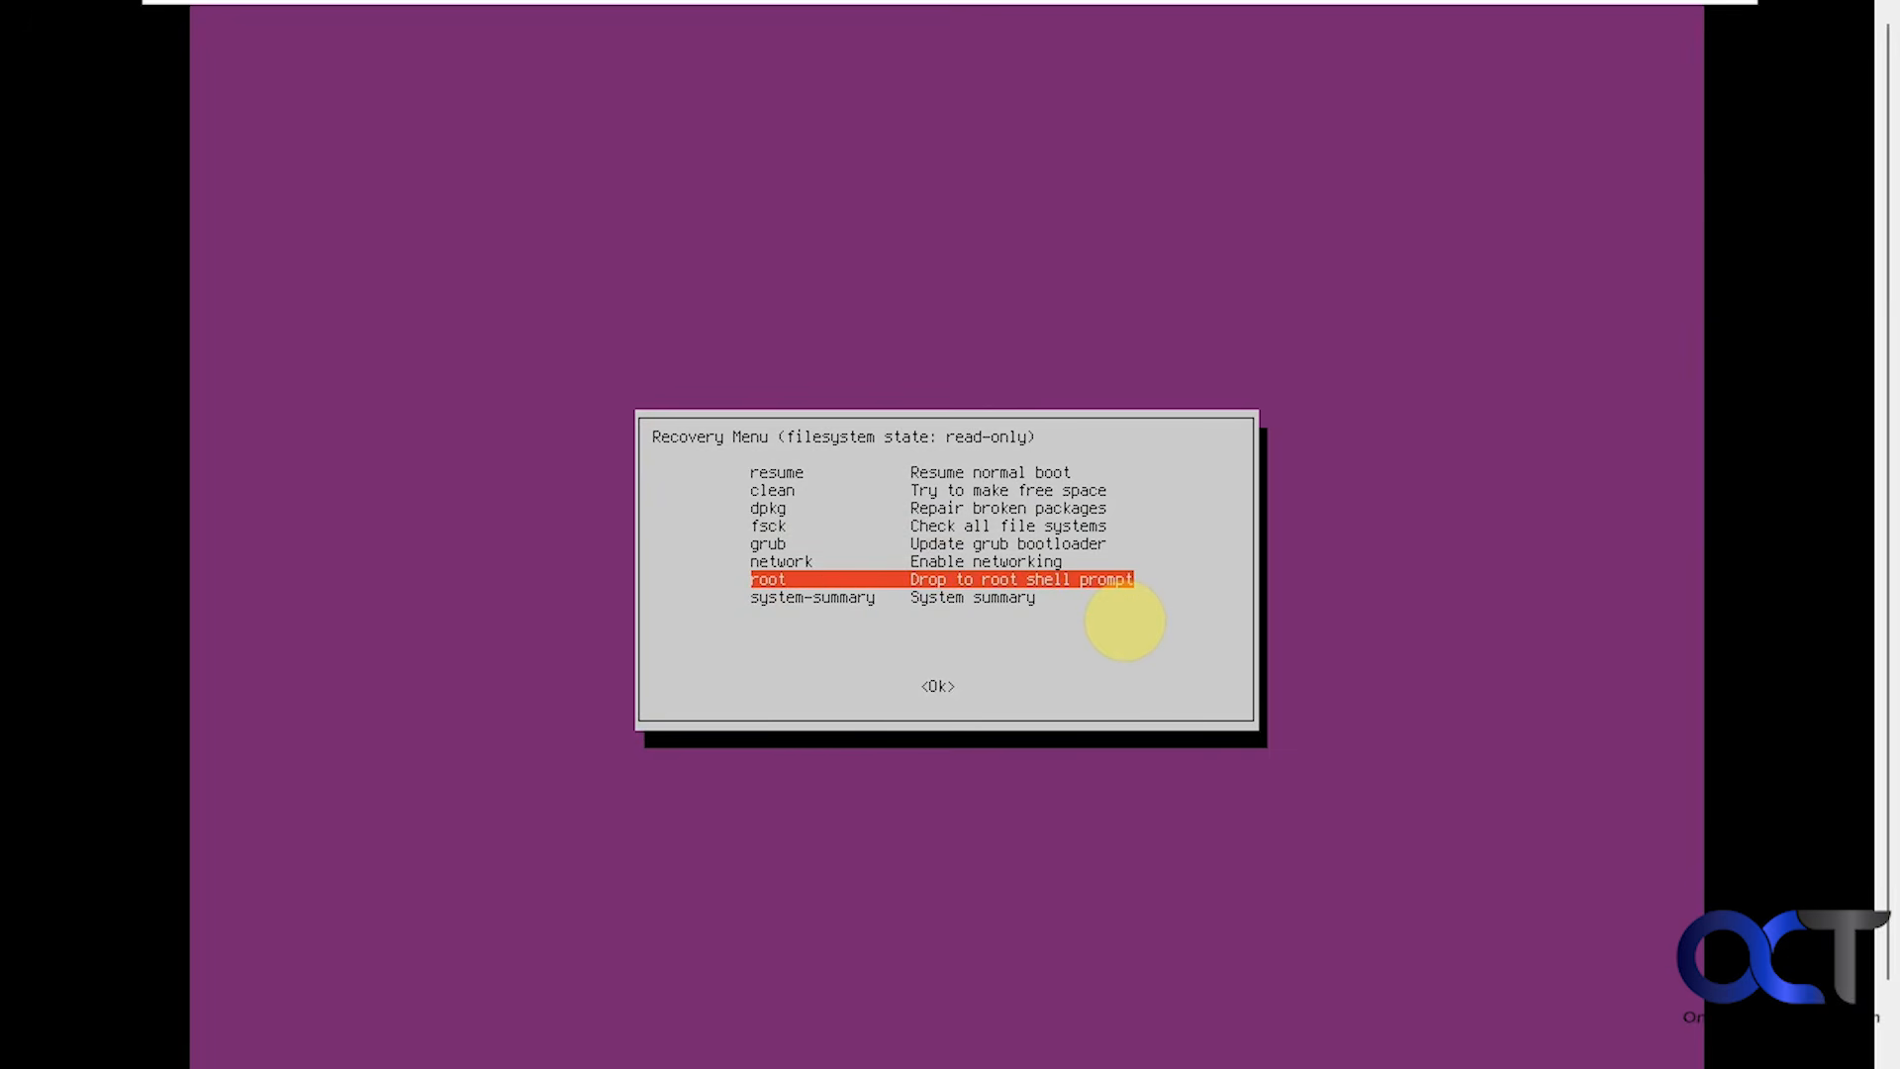
key(Return)
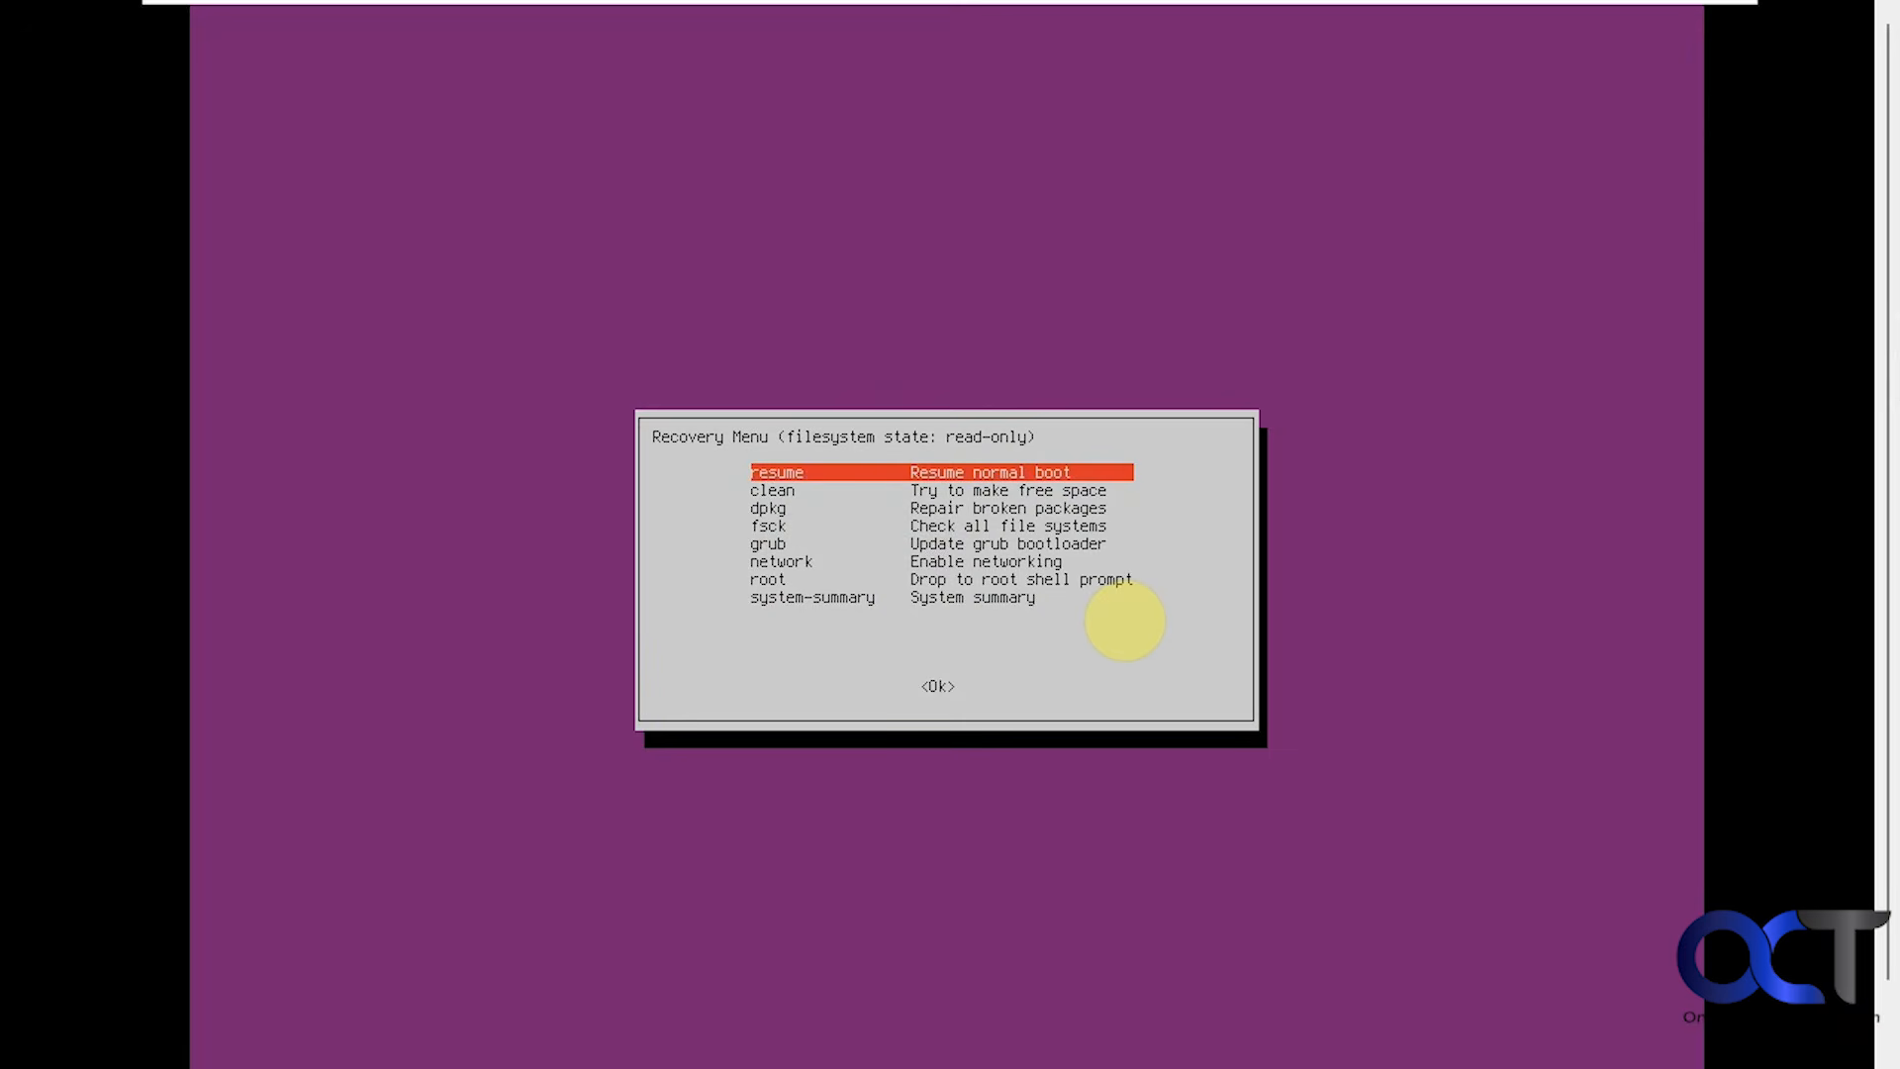
key(Return)
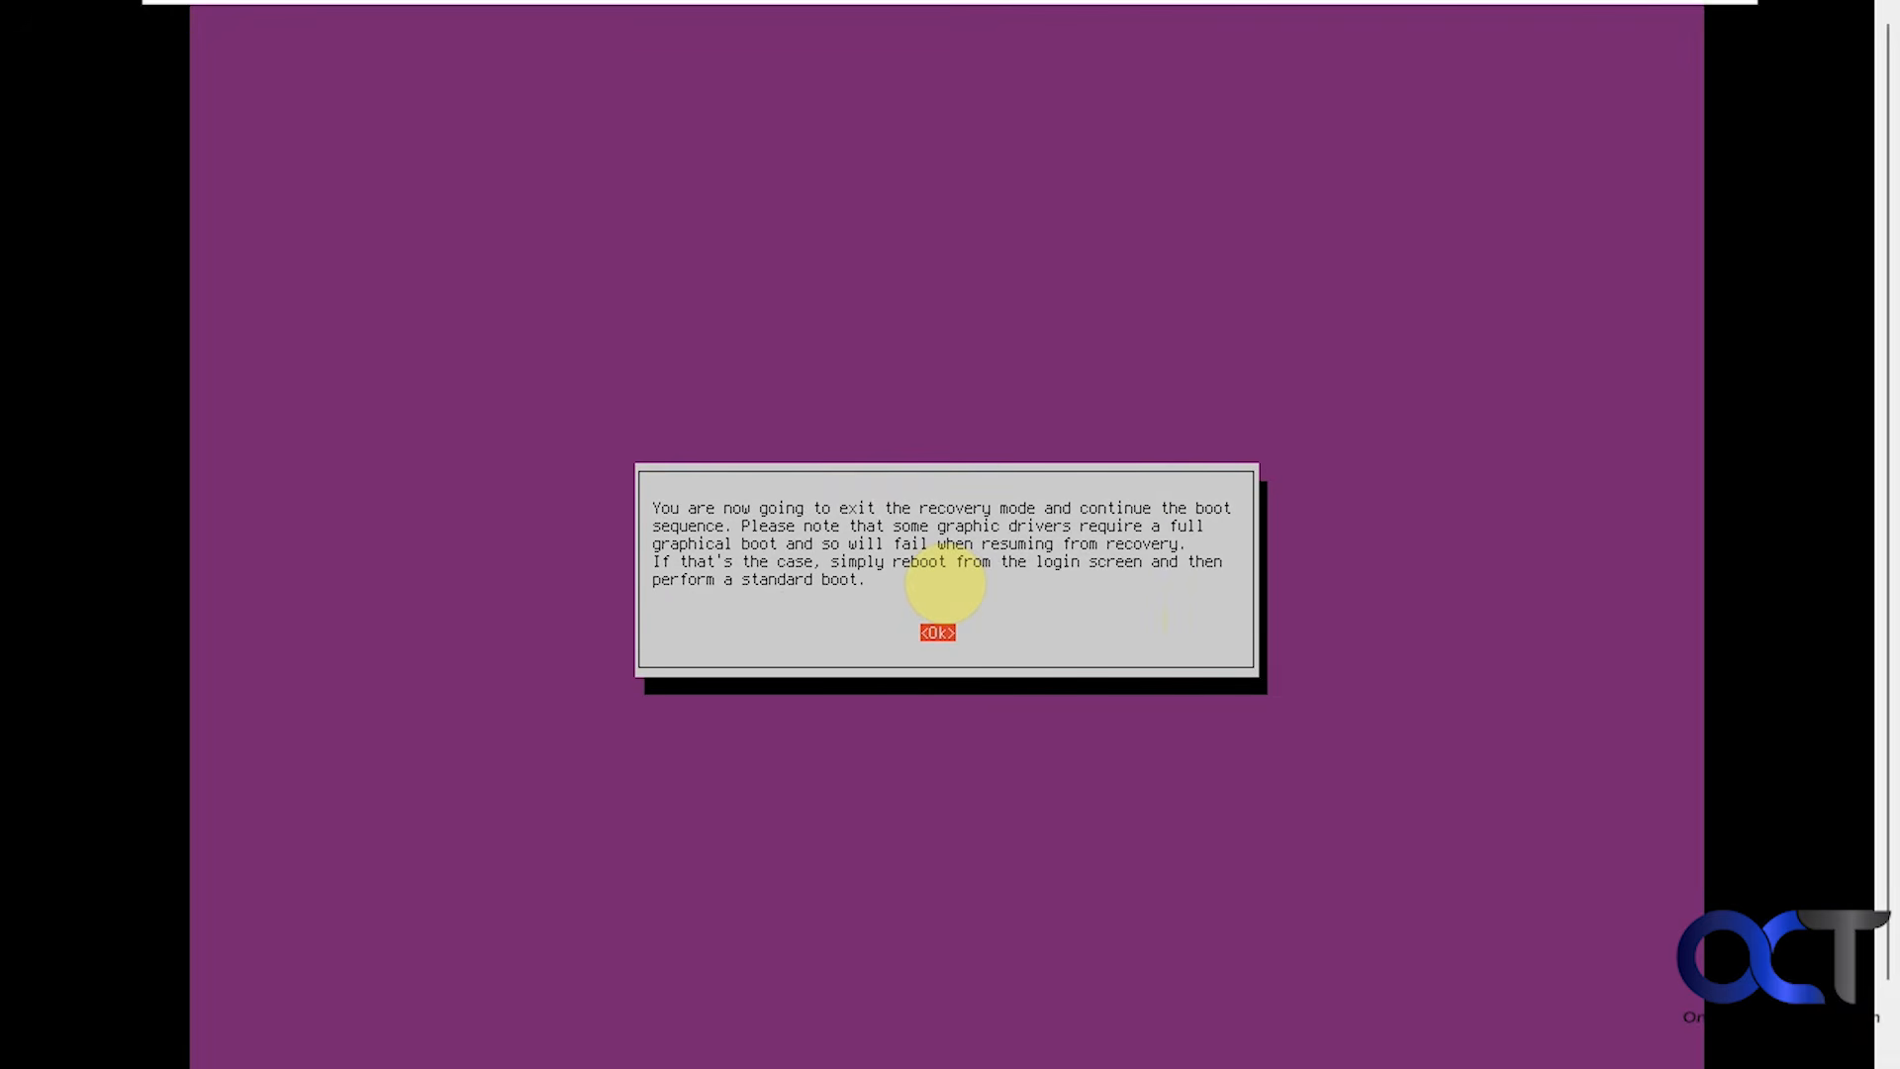
Confirm the exit-recovery notice and let Zorin boot to its desktop.
key(Return)
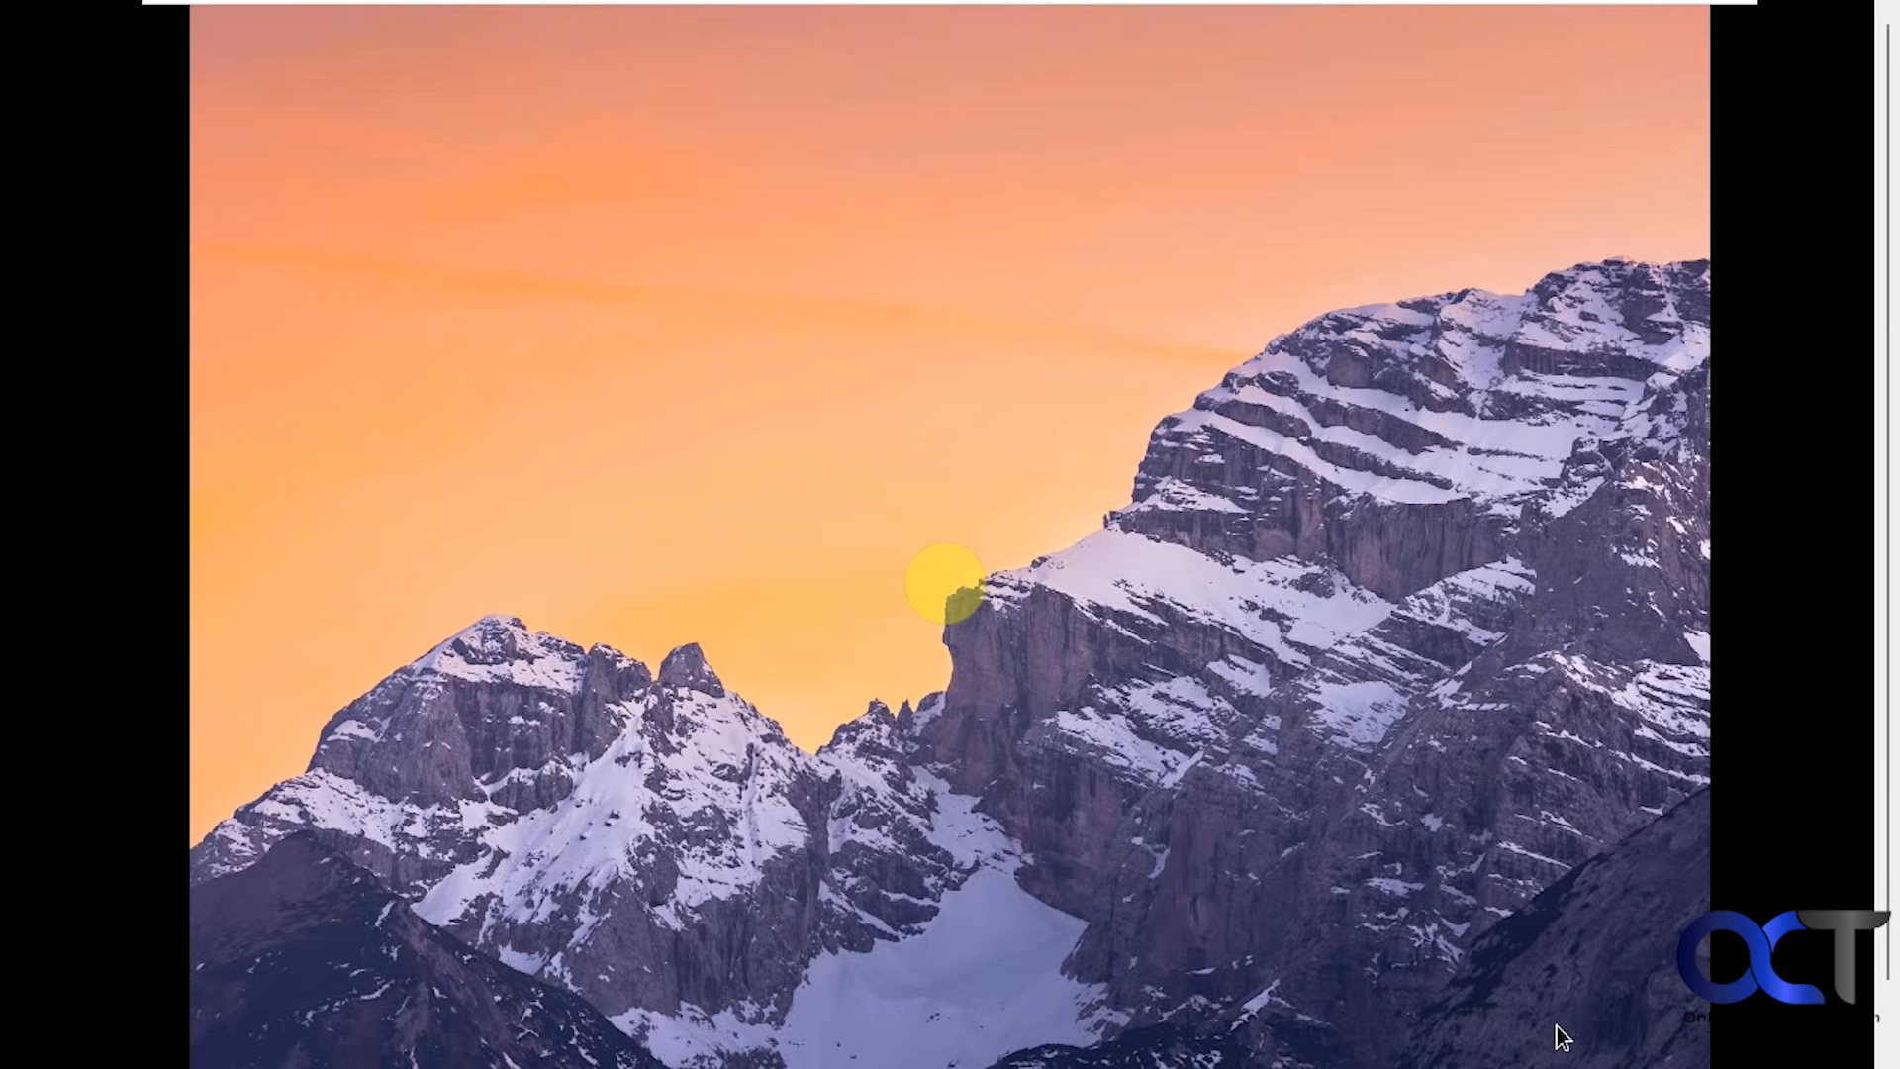
drag(1888, 725, 1896, 950)
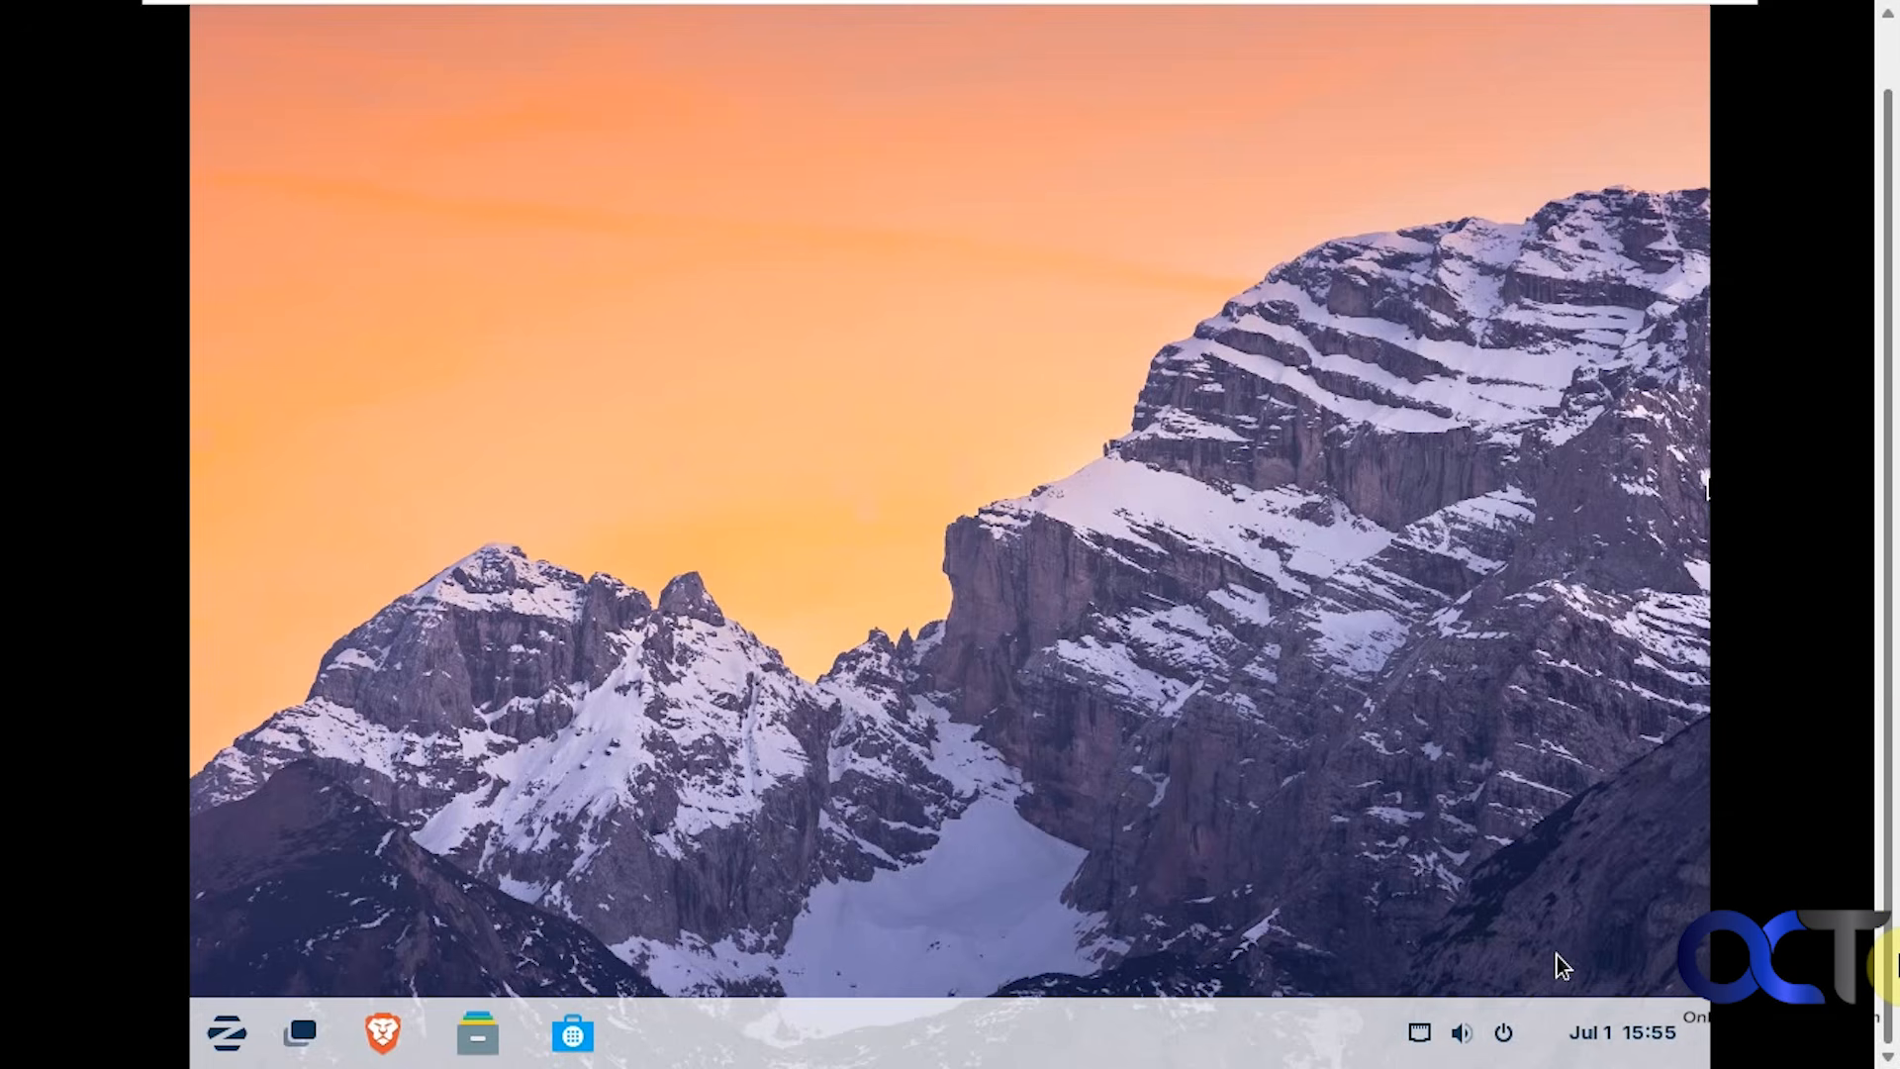